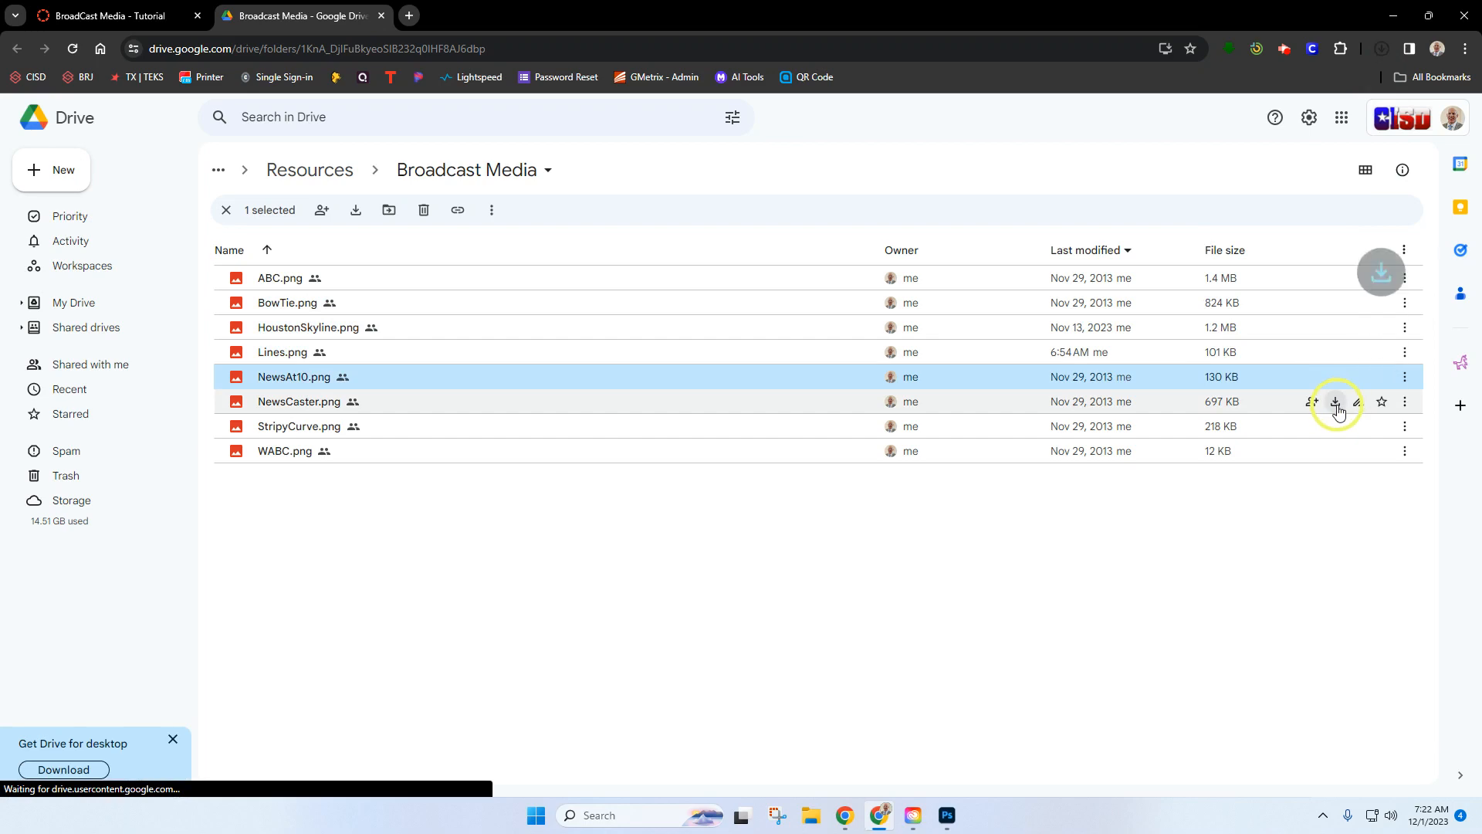
- Download StripyCurve.png and WABC.png from the Broadcast Media folder
click(1337, 424)
click(1336, 453)
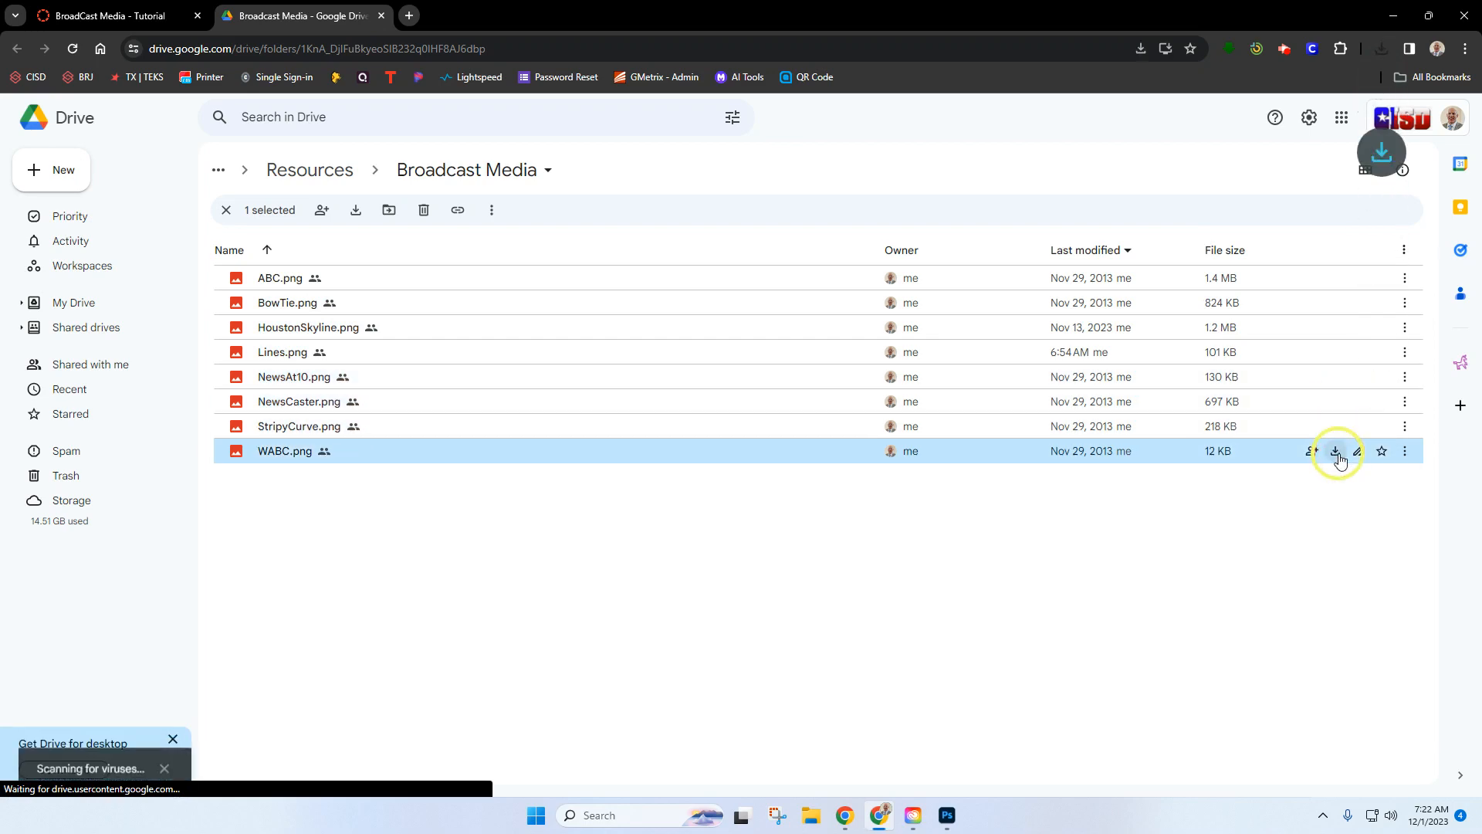
- Switch to Photoshop and begin a new document with the DVCPRO HD 1080p film and video preset, 1280 x 1080 px at 72 ppi
mouse_move(948, 817)
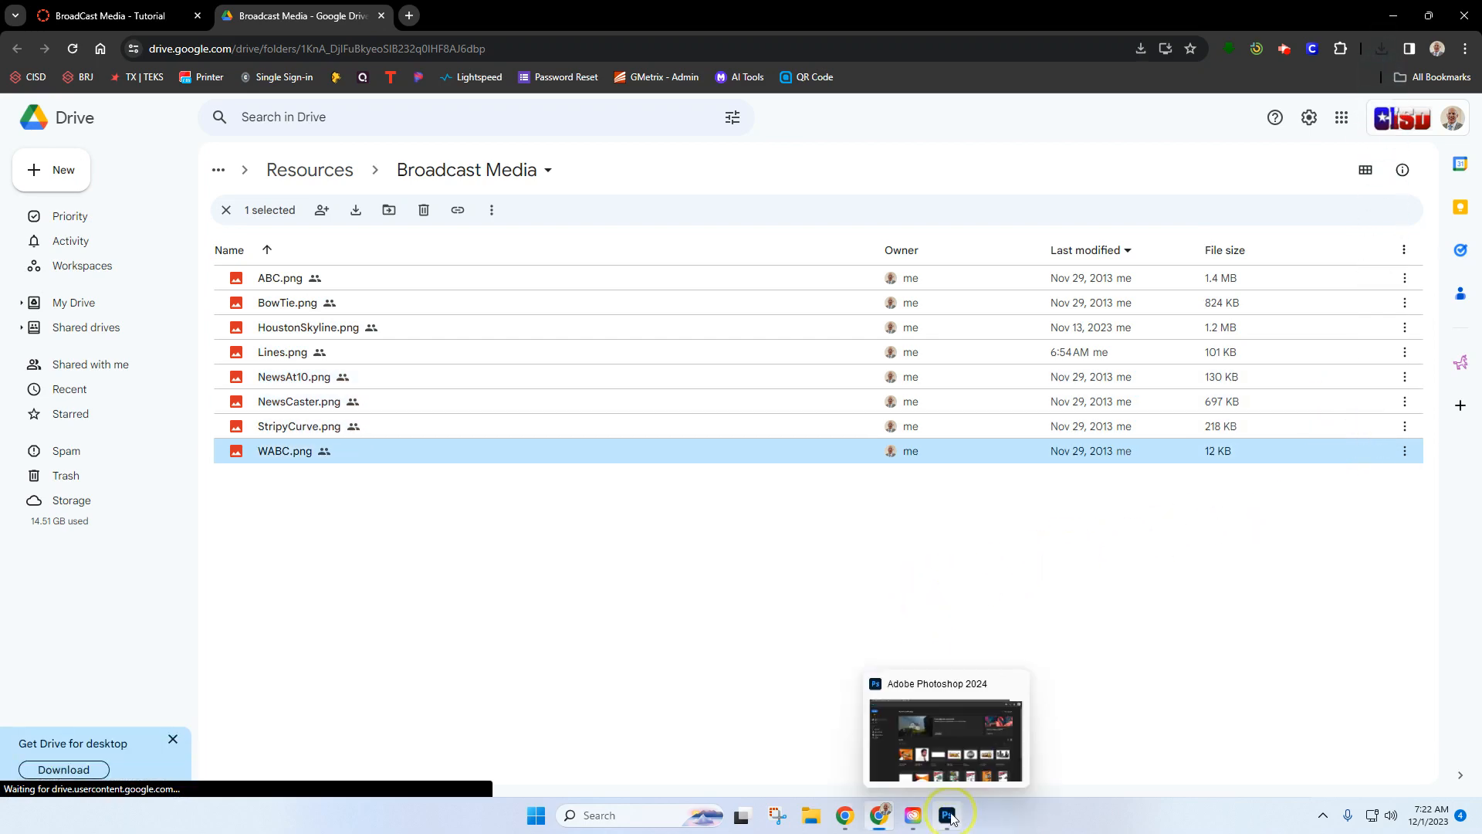
click(894, 753)
click(47, 112)
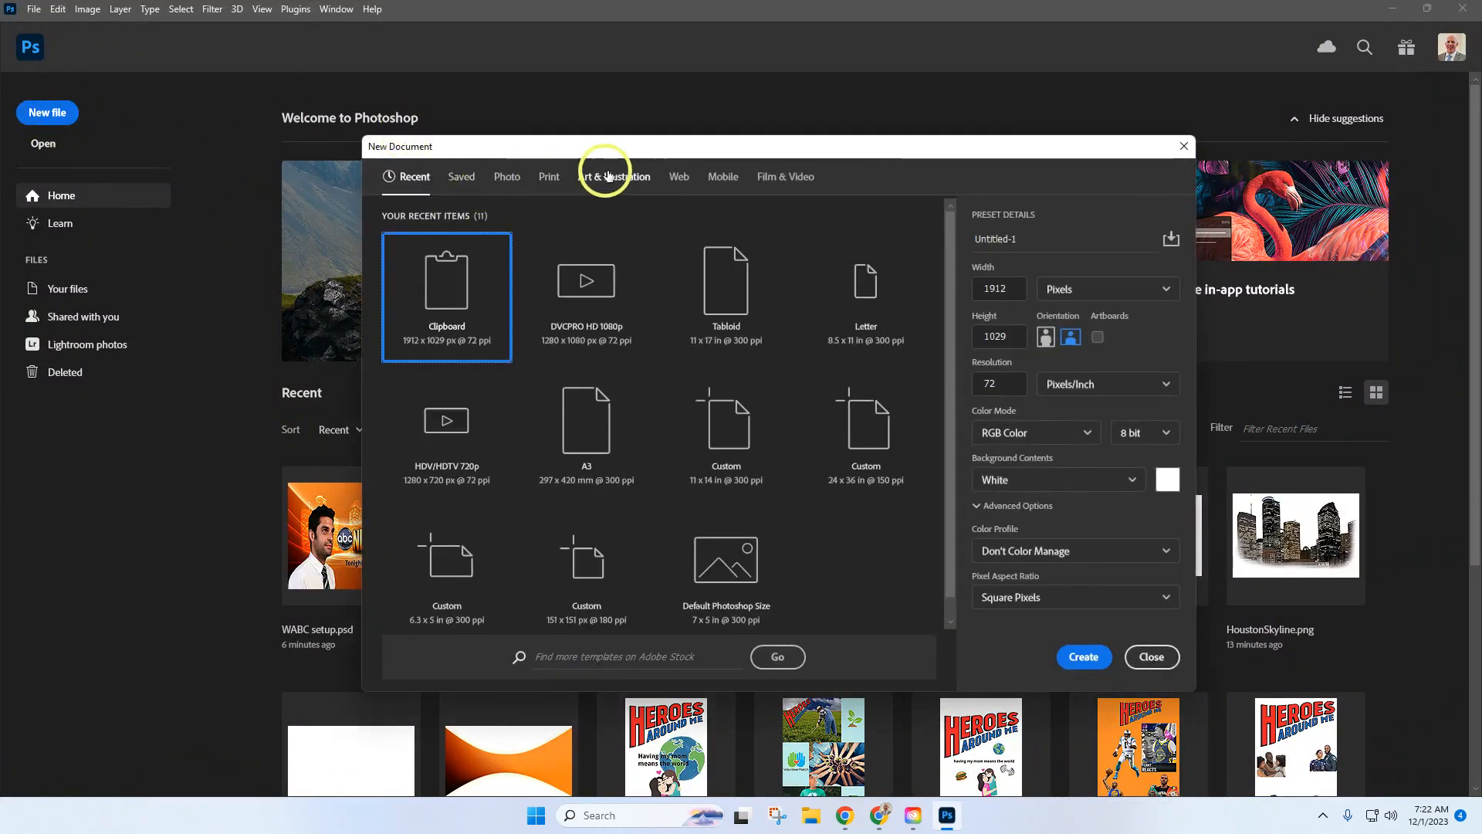
click(801, 177)
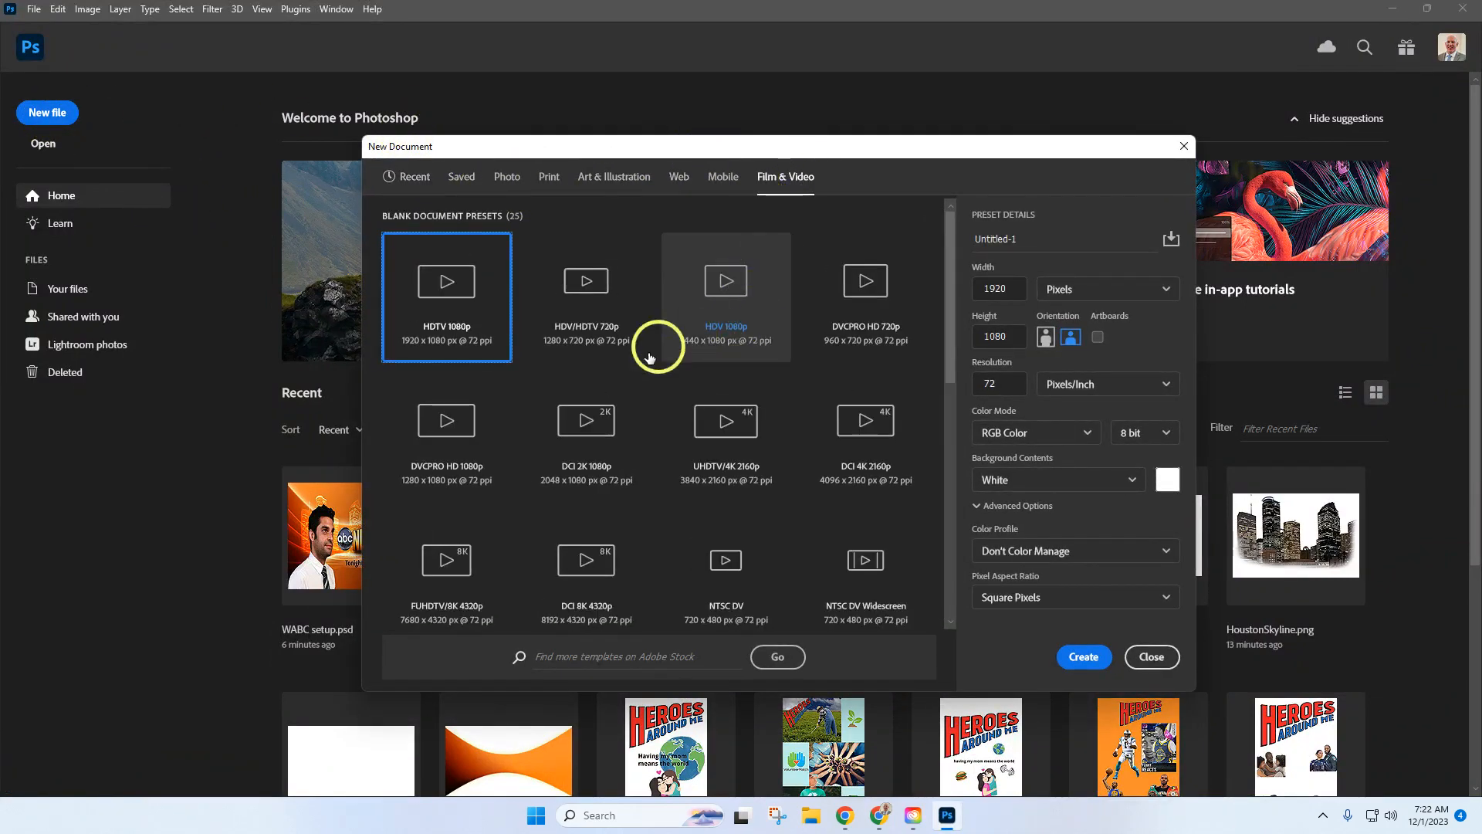
click(470, 451)
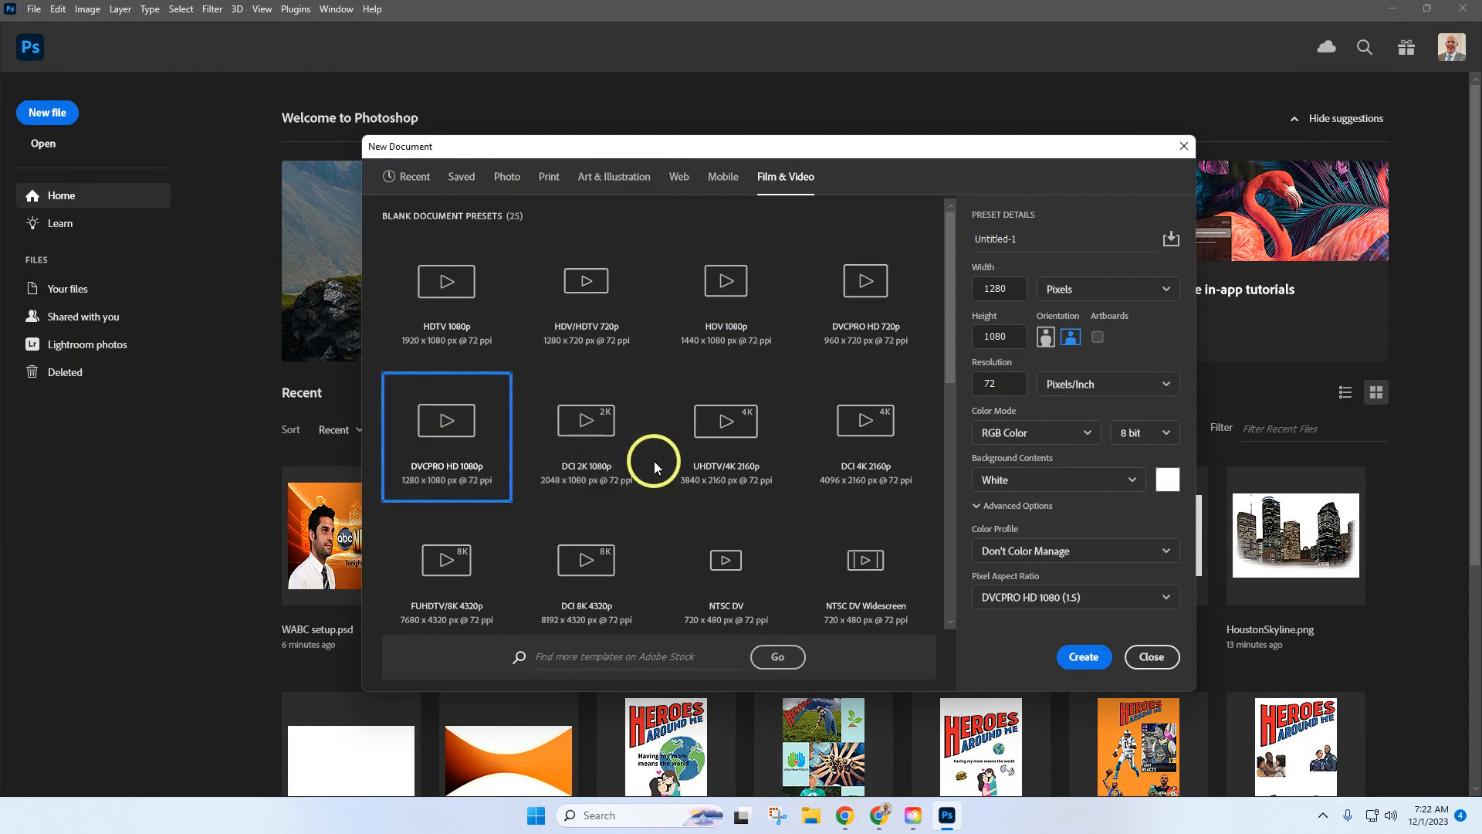
- Name the new document WABC Setup and create it, dismissing the pixel aspect ratio notice
click(1019, 236)
text(W)
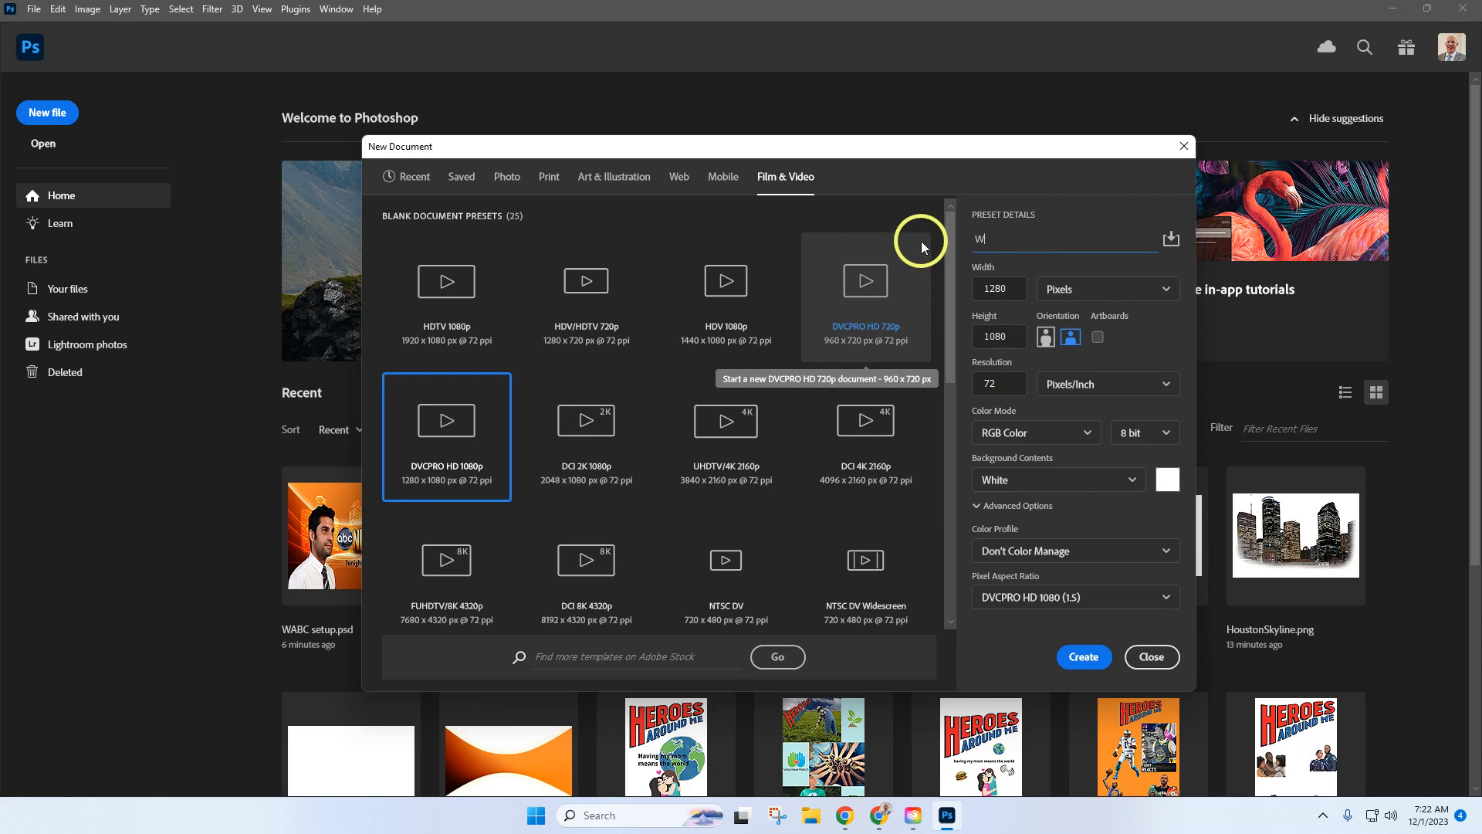
text(ABC SE)
key(BackSpace)
text(etuo)
key(Return)
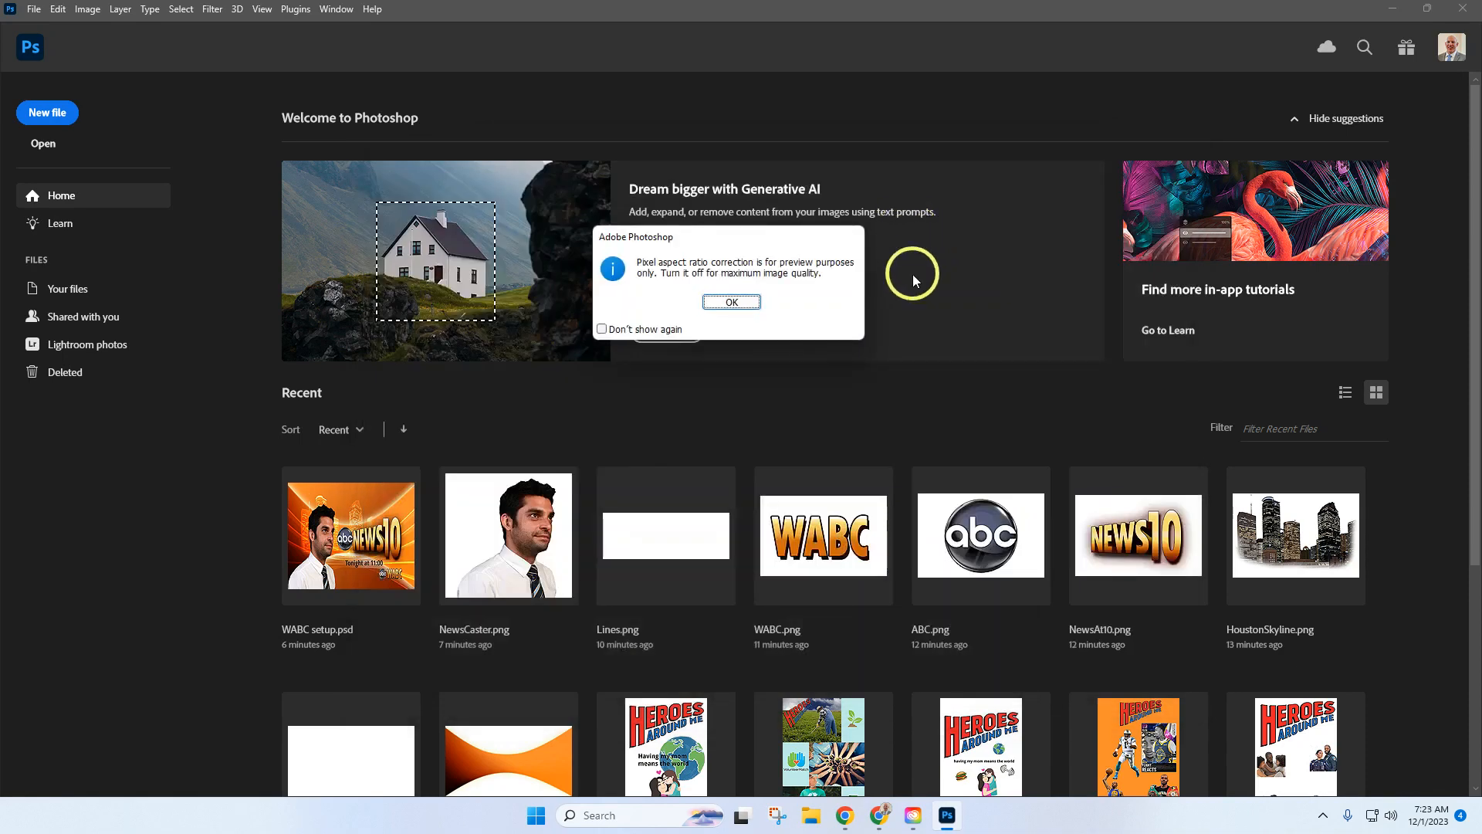
click(731, 303)
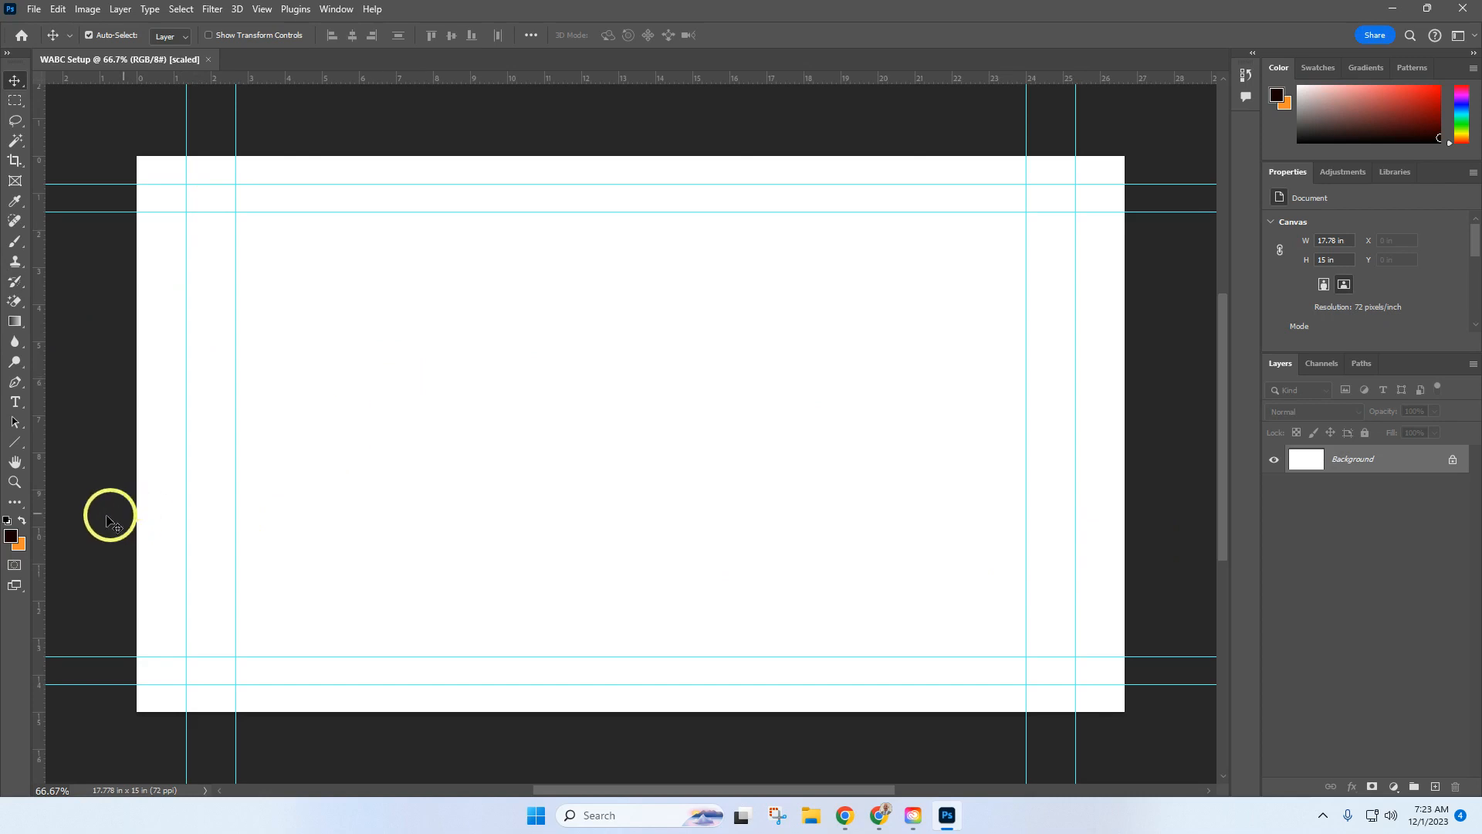
- Prepare the Gradient tool with foreground colour #751000 and background colour #fc8d2c
click(15, 323)
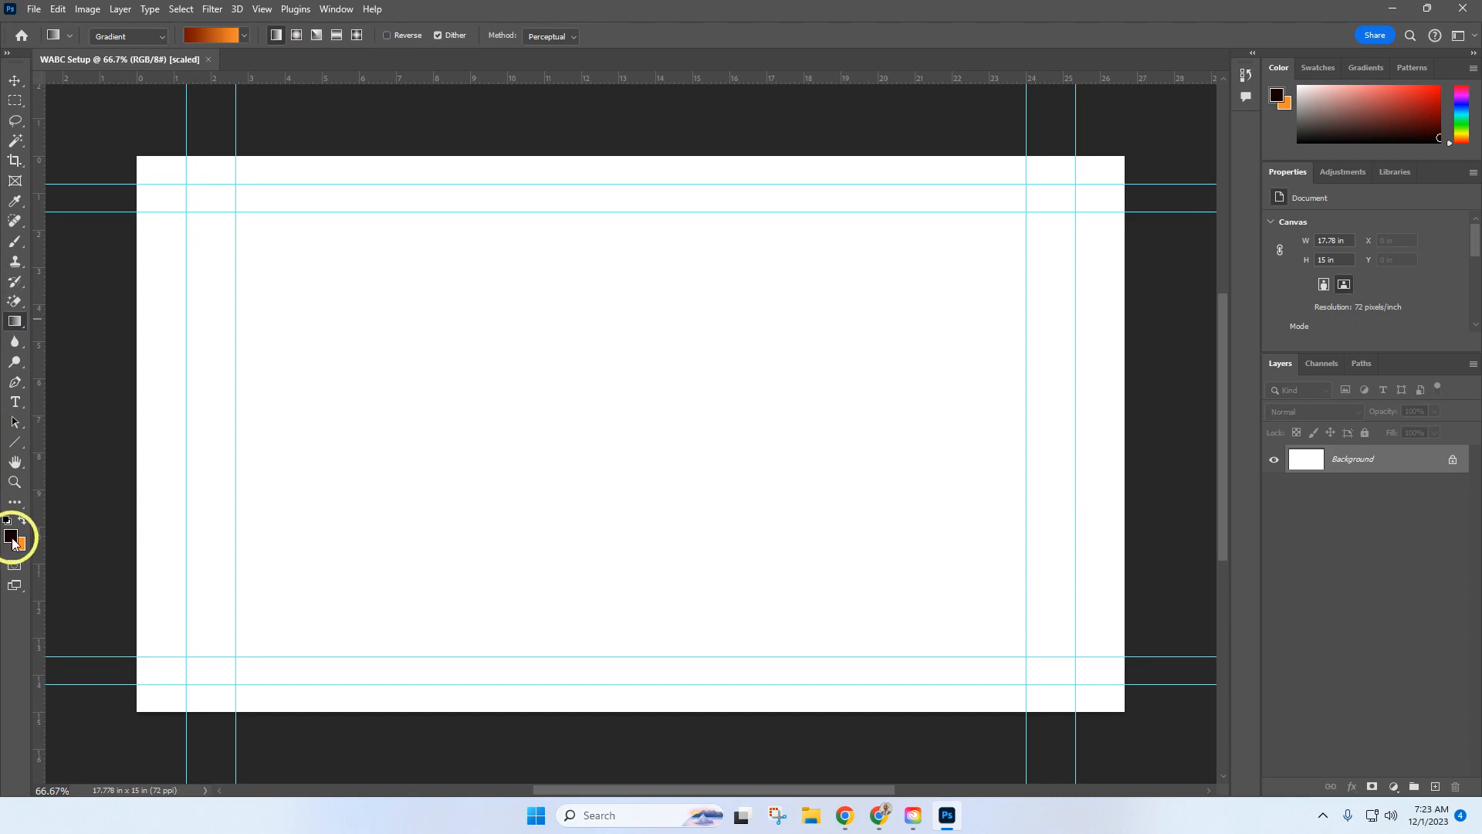
click(11, 538)
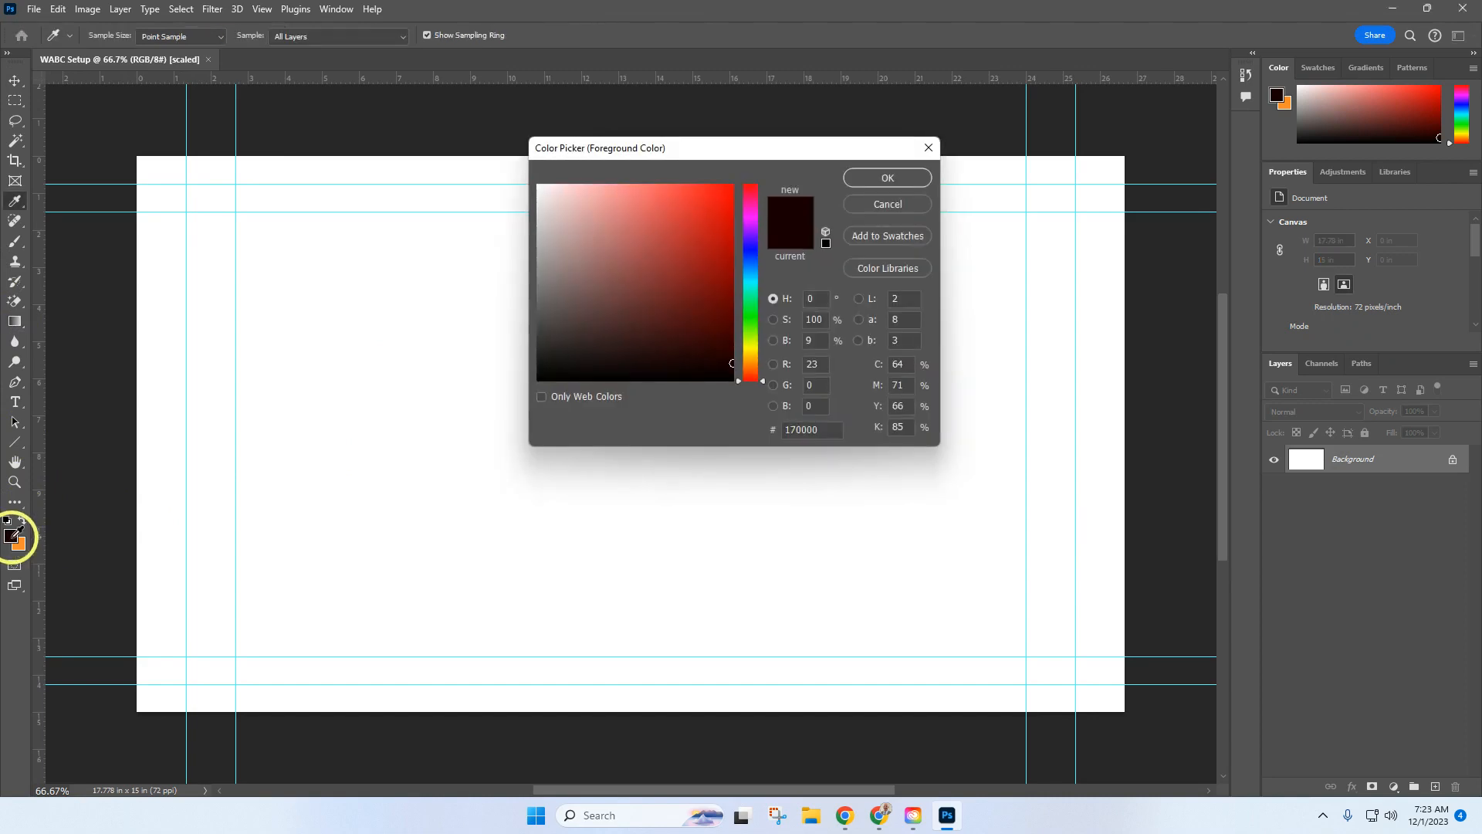
drag(817, 430, 758, 430)
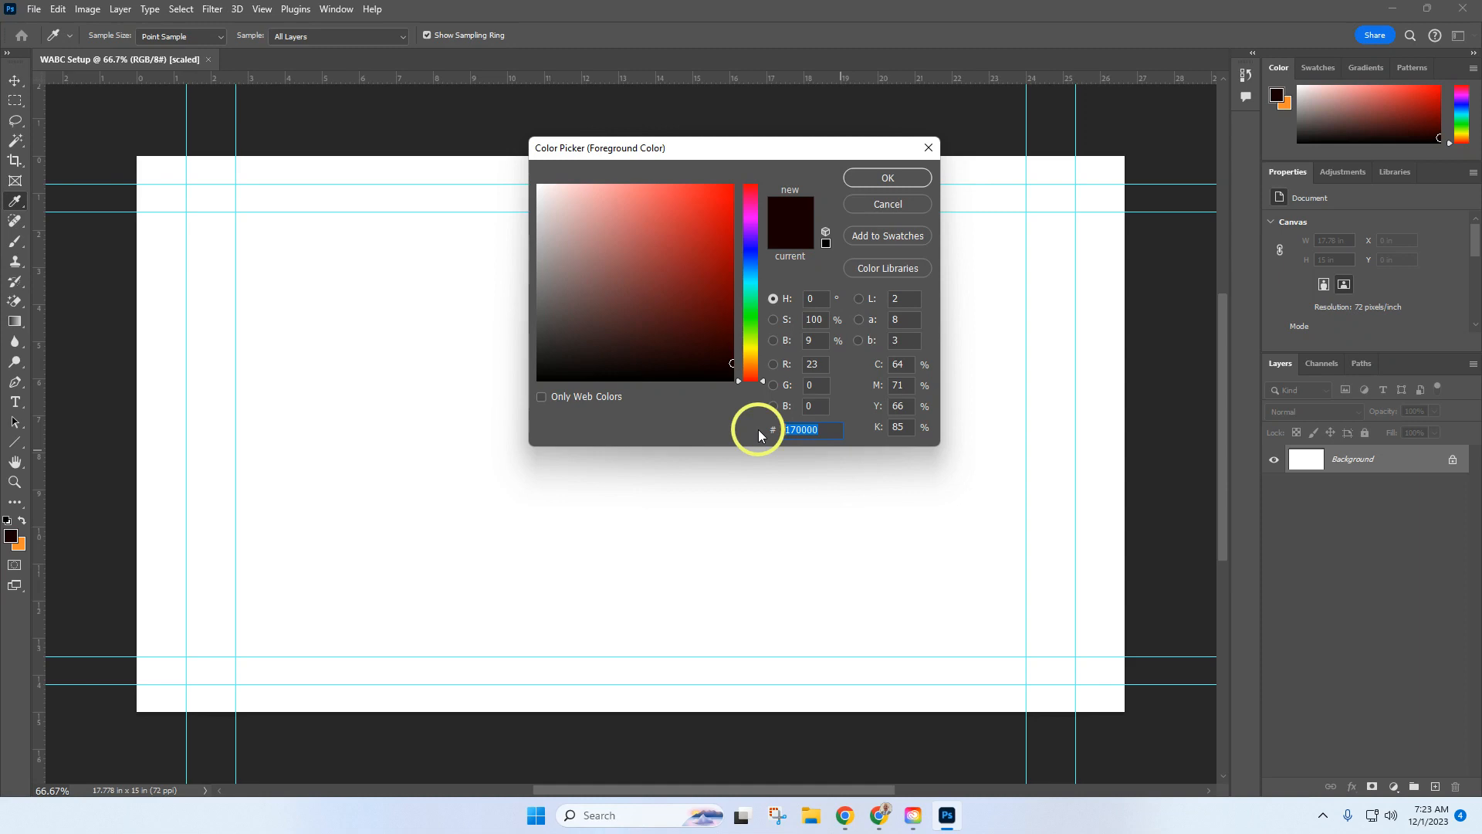
text(751)
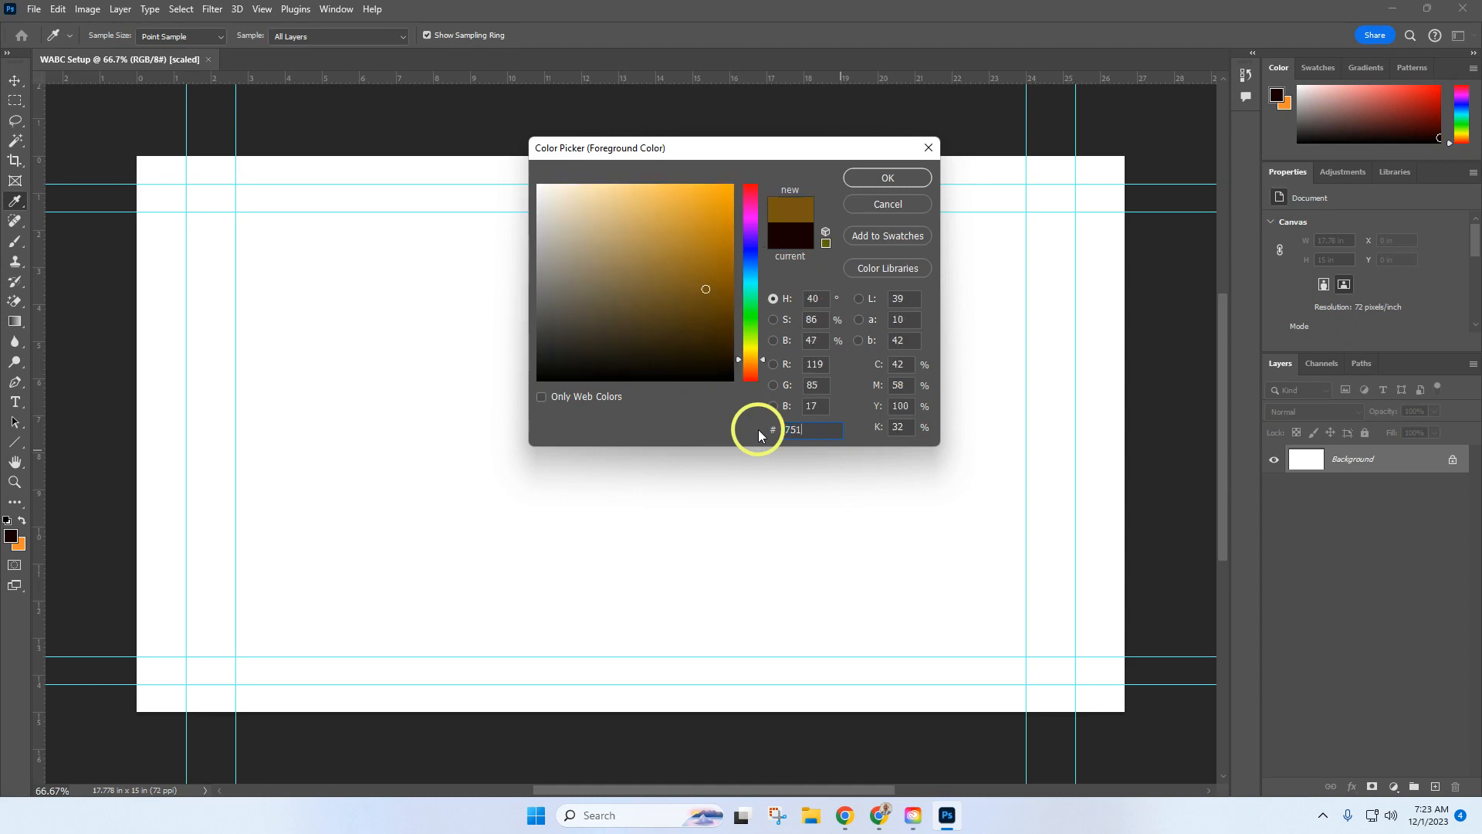
text(000)
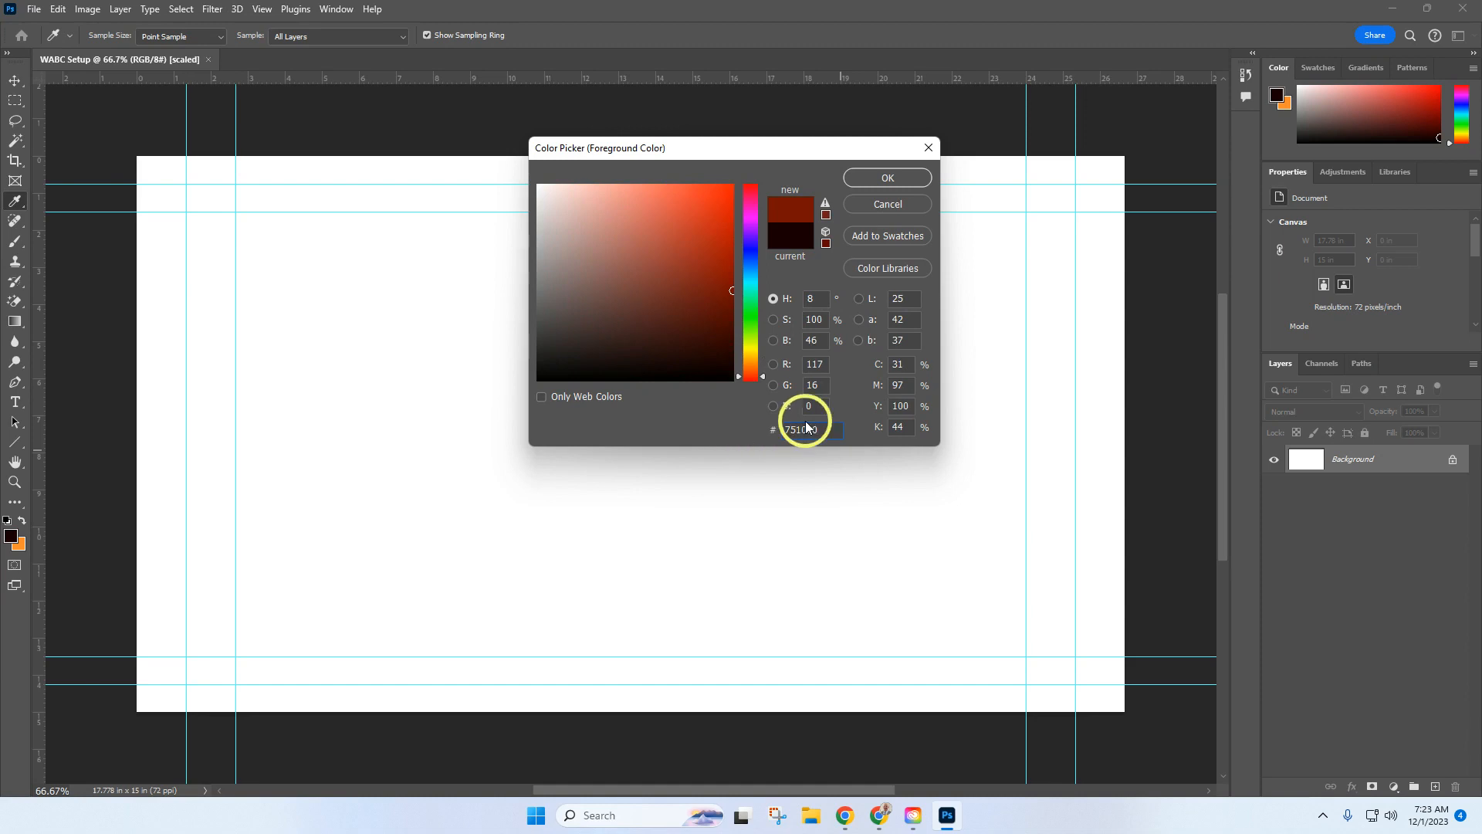
click(888, 179)
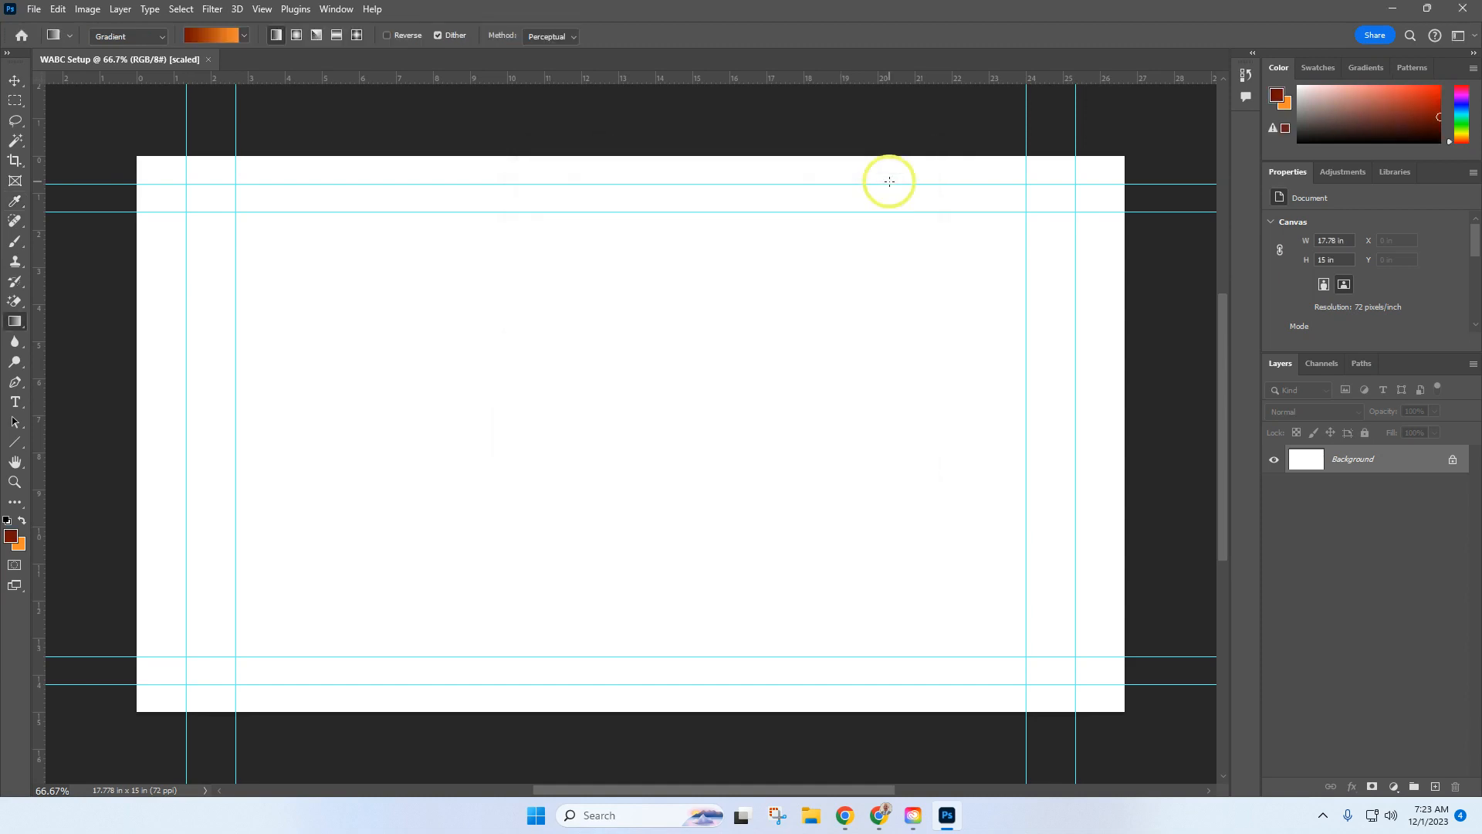
click(21, 547)
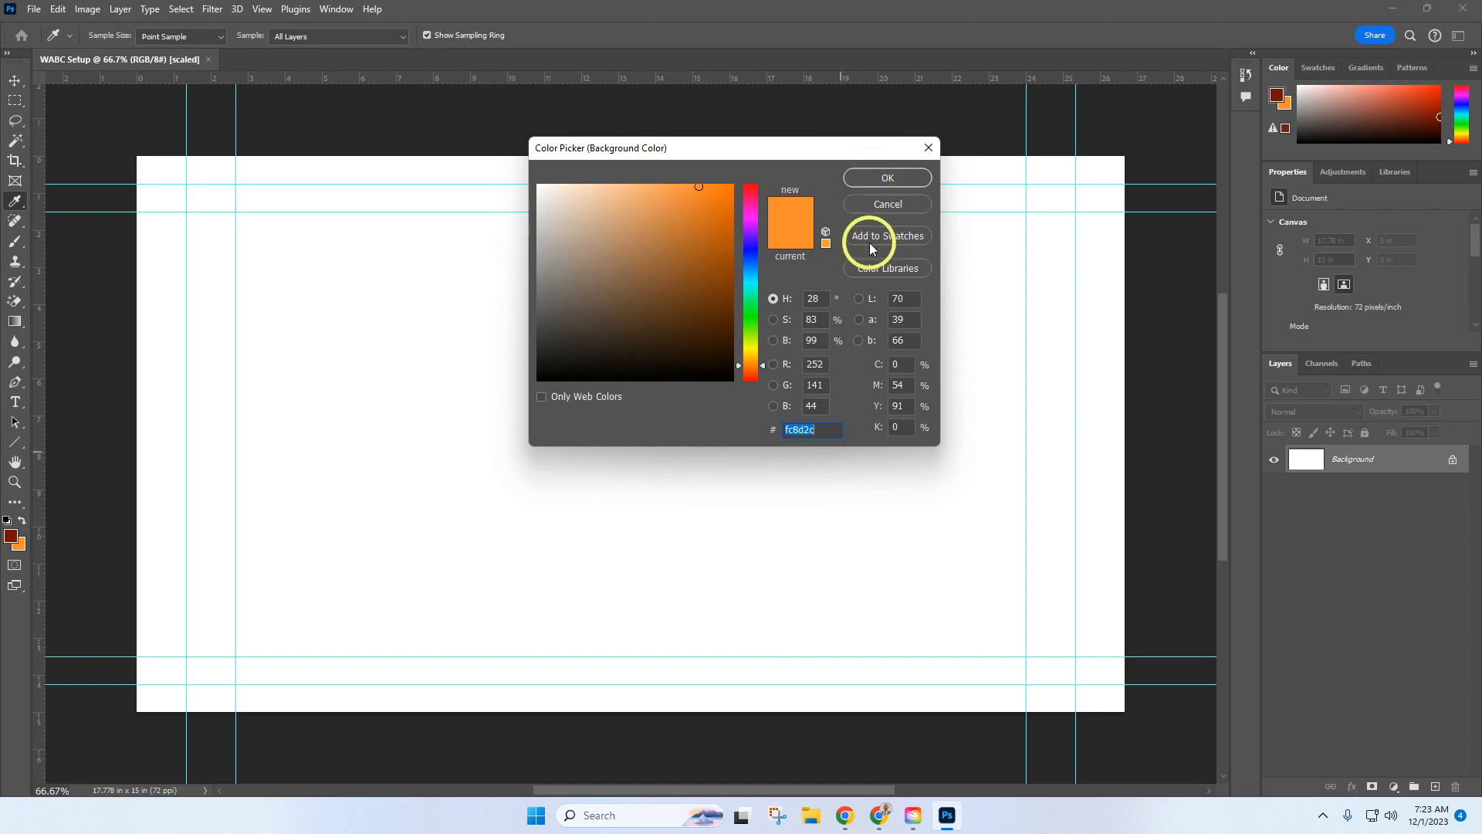
click(877, 179)
key(g)
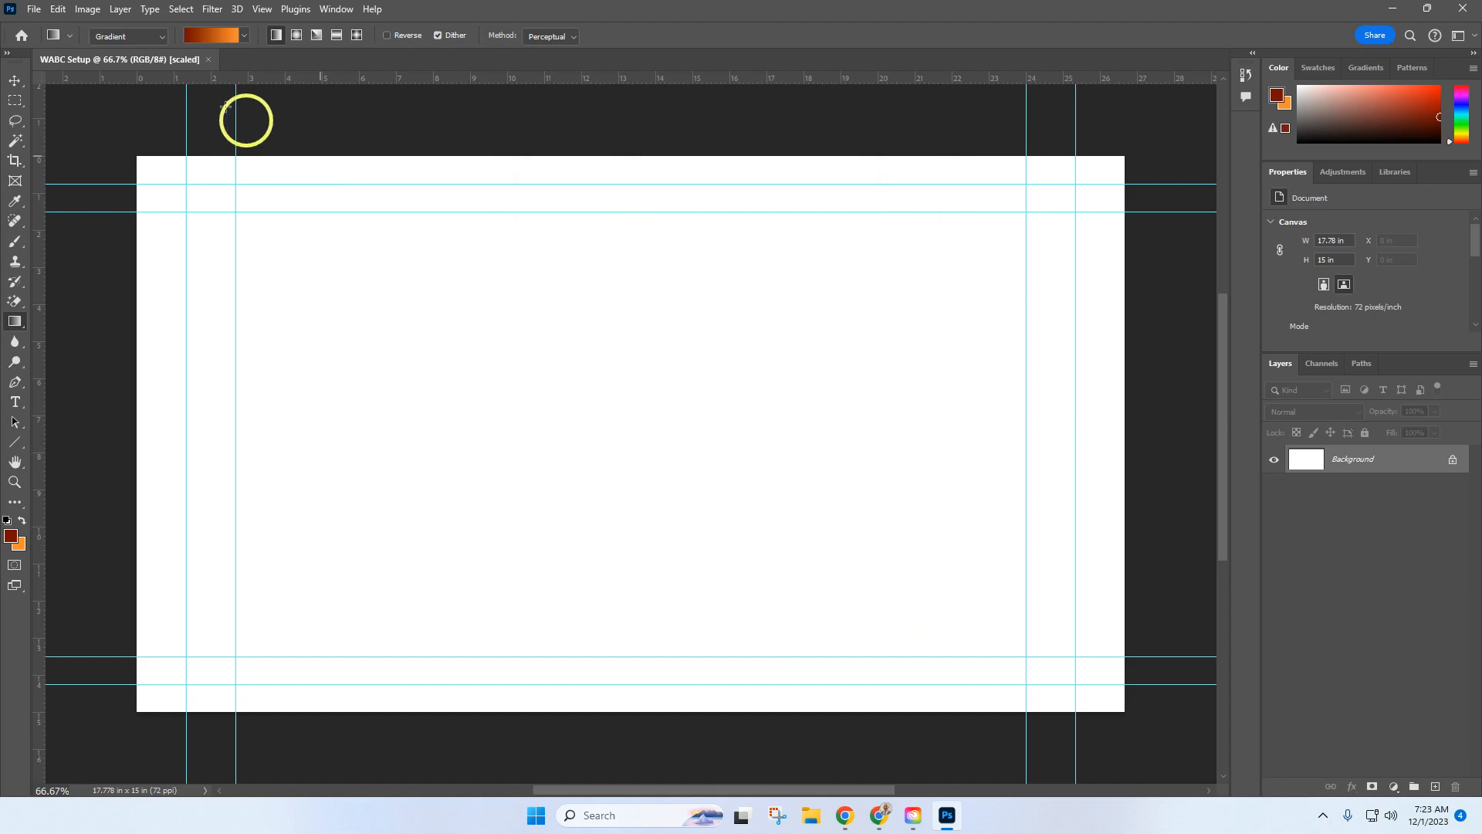
- Choose the foreground-to-background gradient from the Basics presets and draw it diagonally from the canvas's lower-right corner to its upper-left corner
click(225, 38)
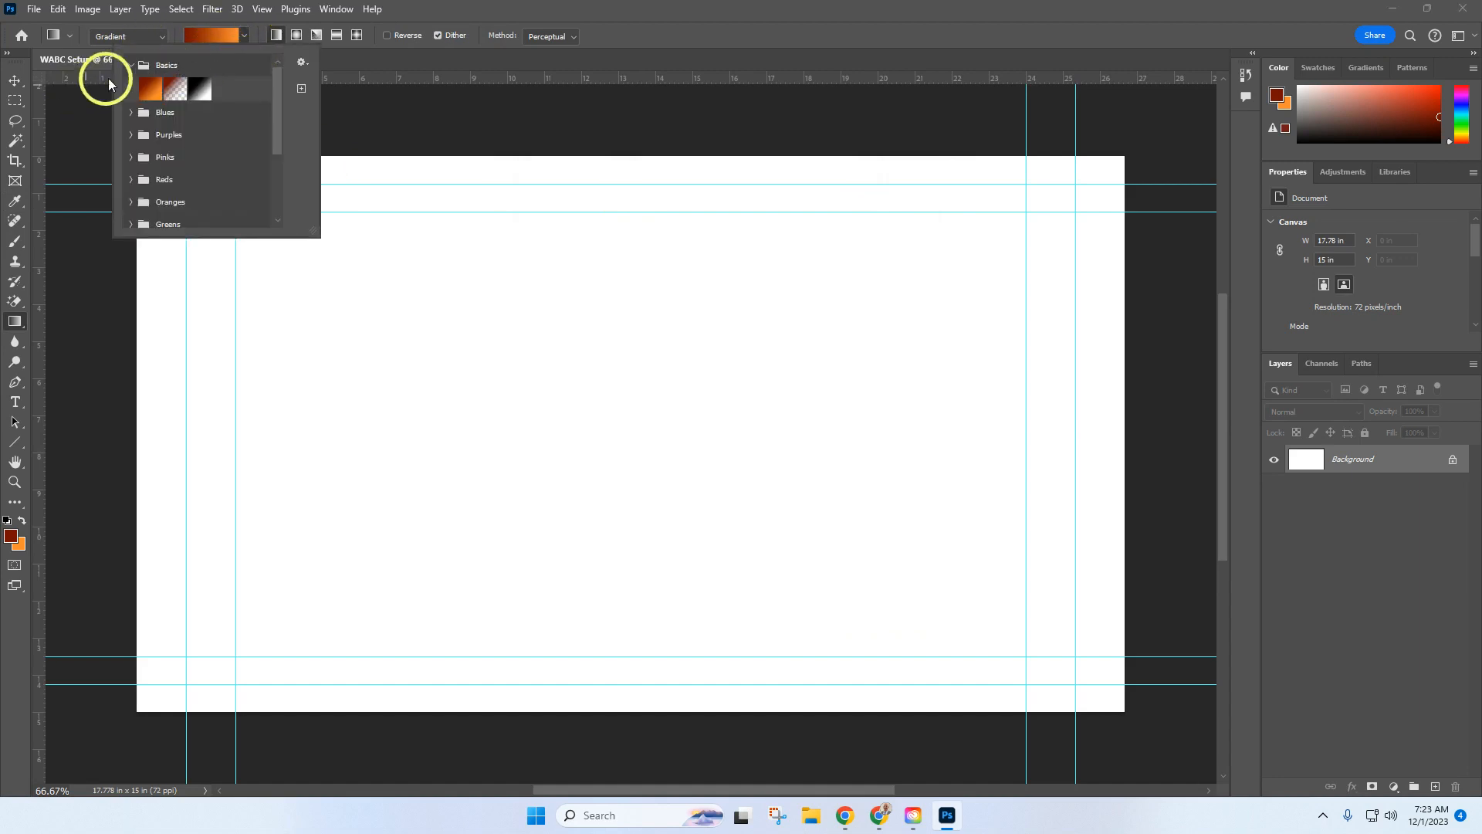
click(131, 68)
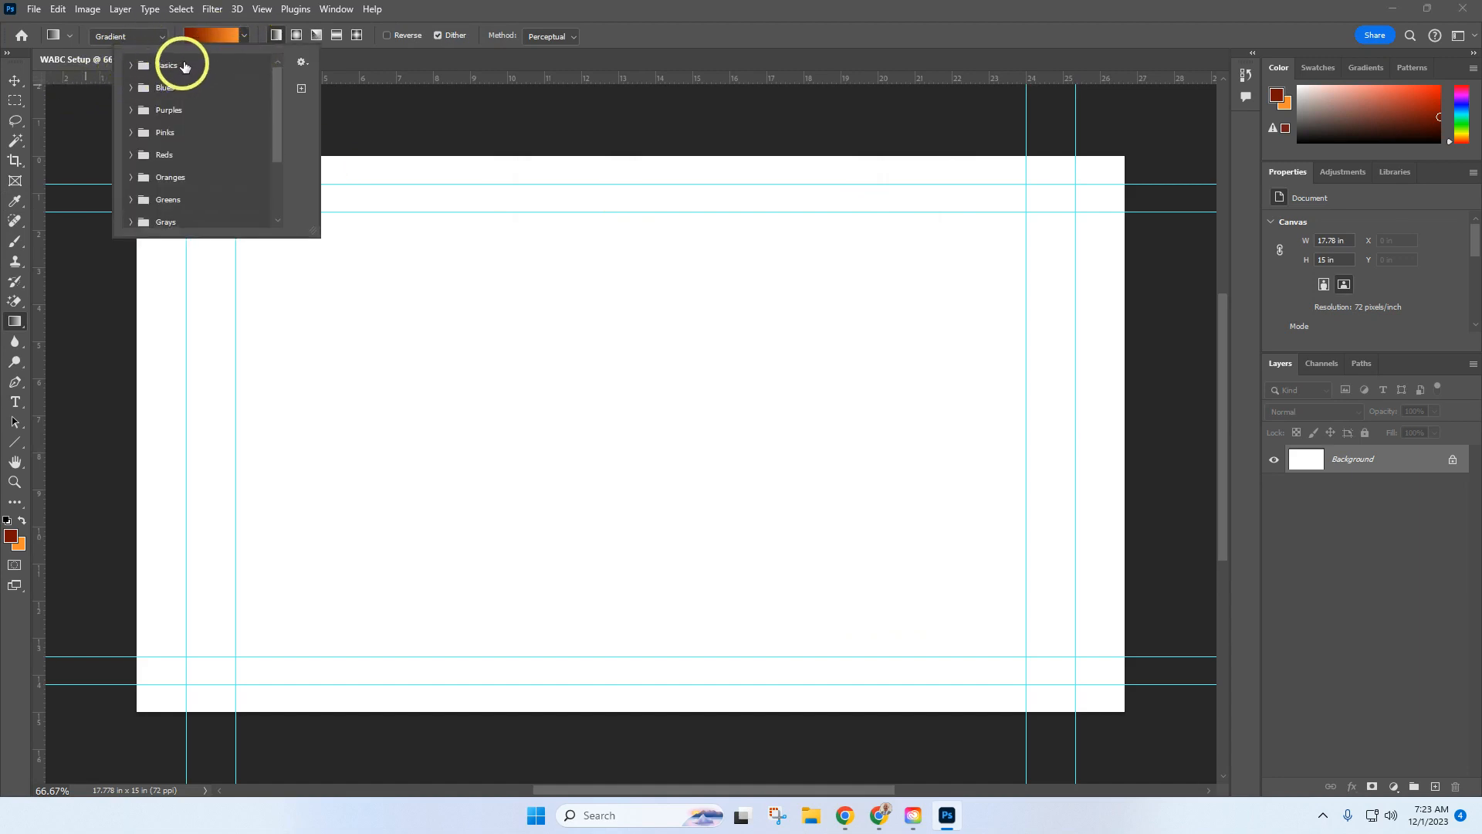
key(Escape)
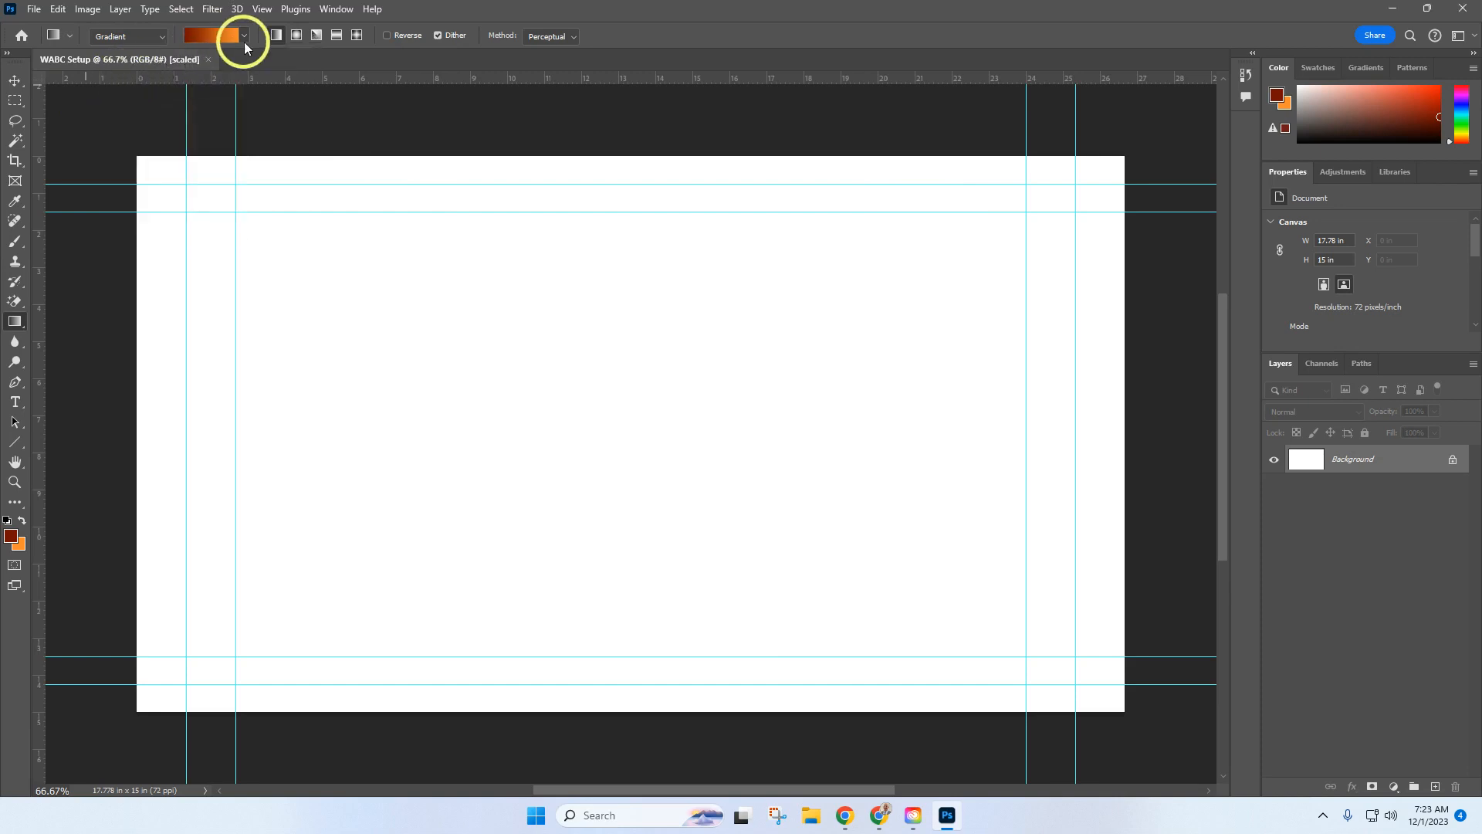
click(207, 37)
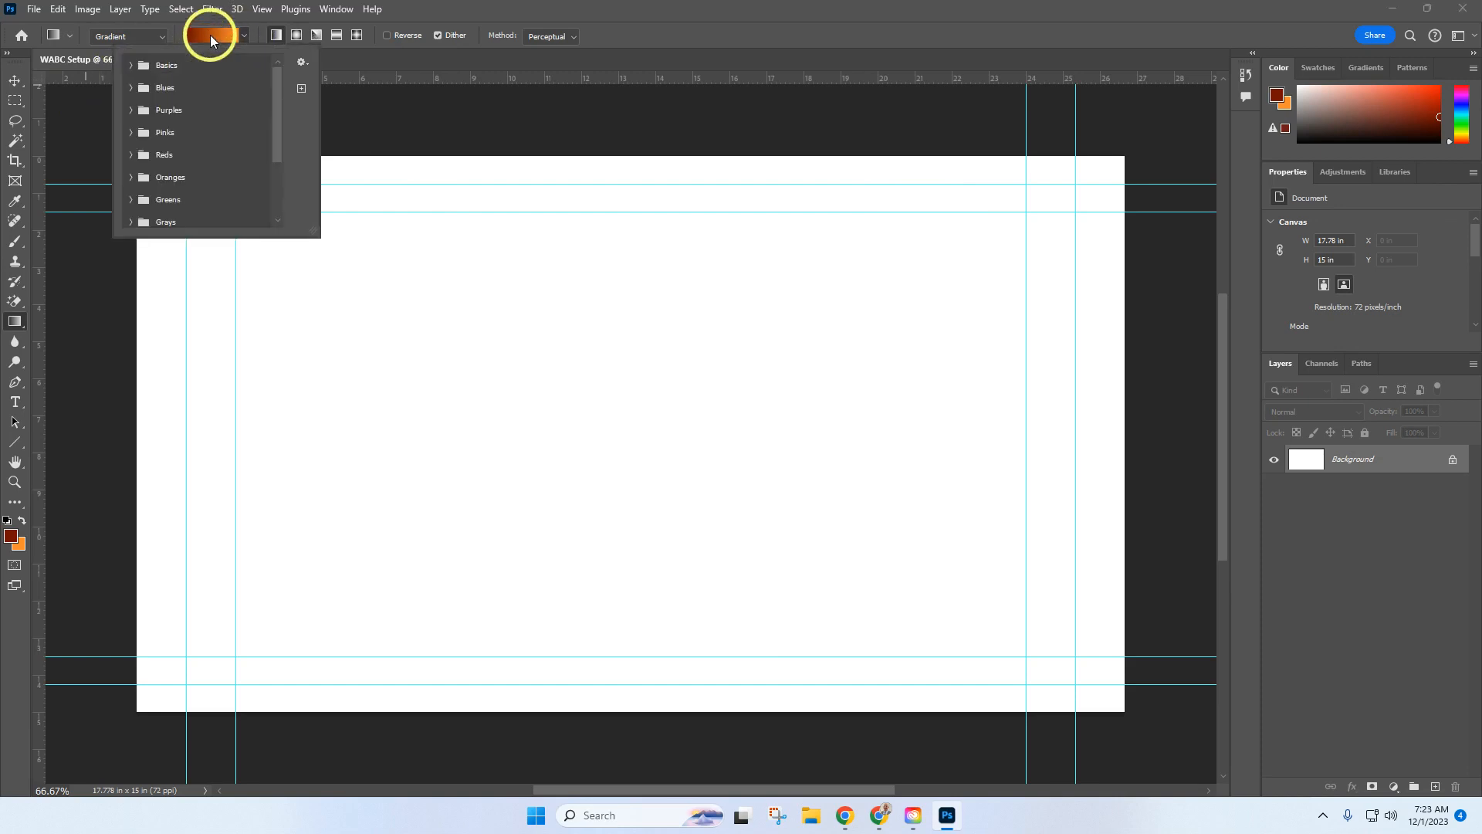
click(133, 68)
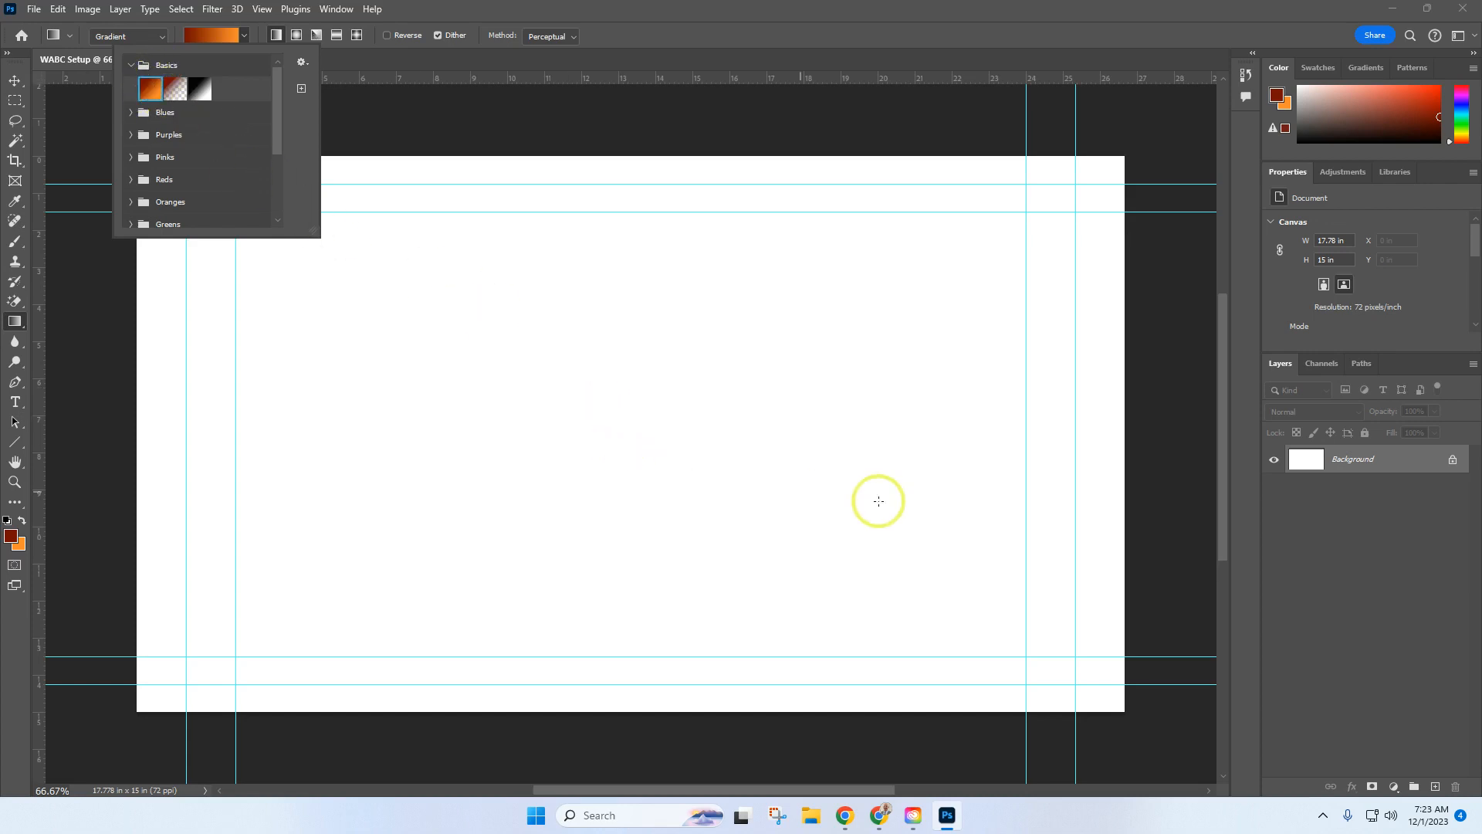
click(1089, 685)
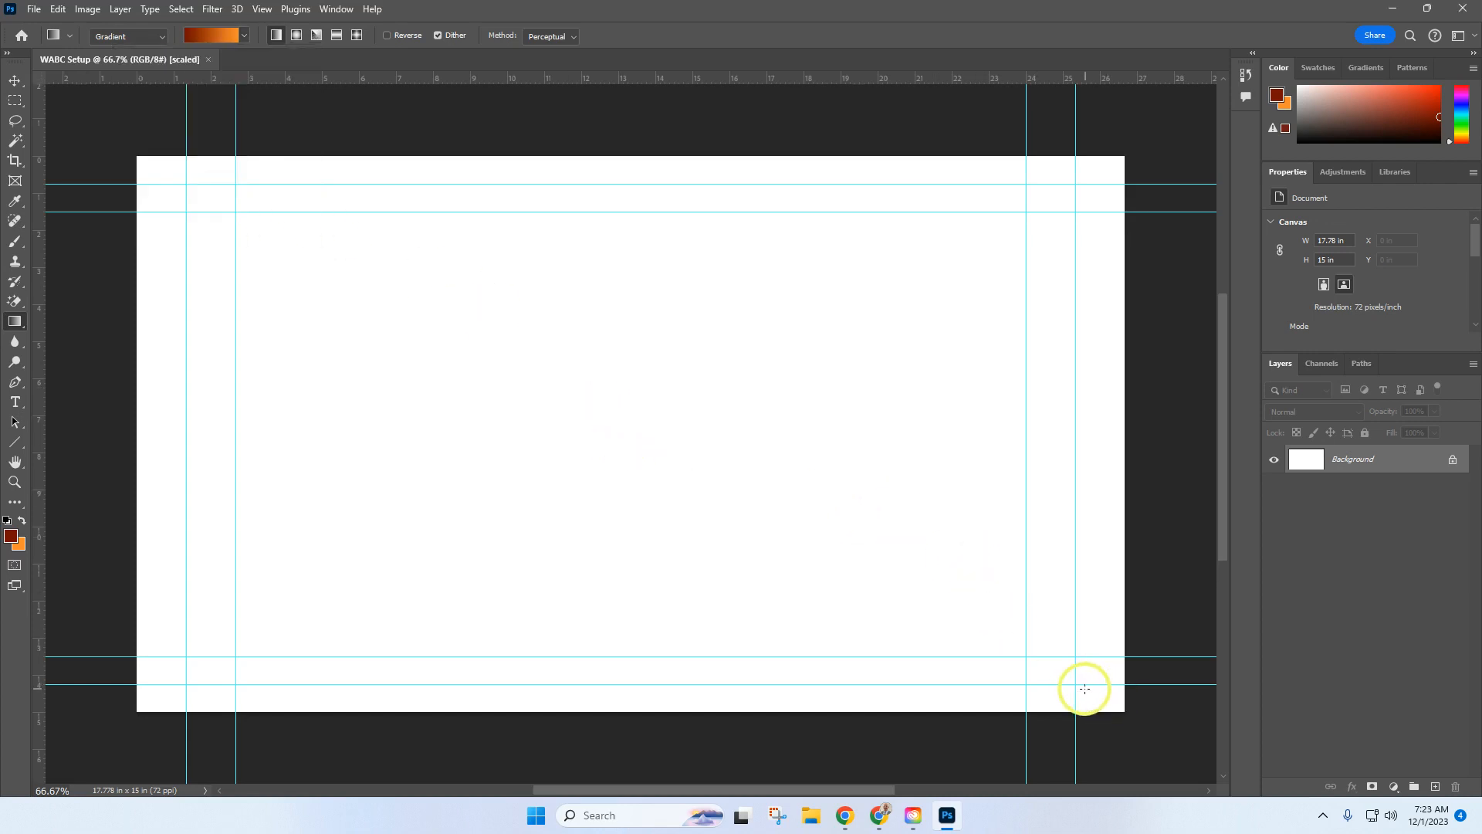
drag(1085, 684, 476, 316)
drag(384, 292, 158, 176)
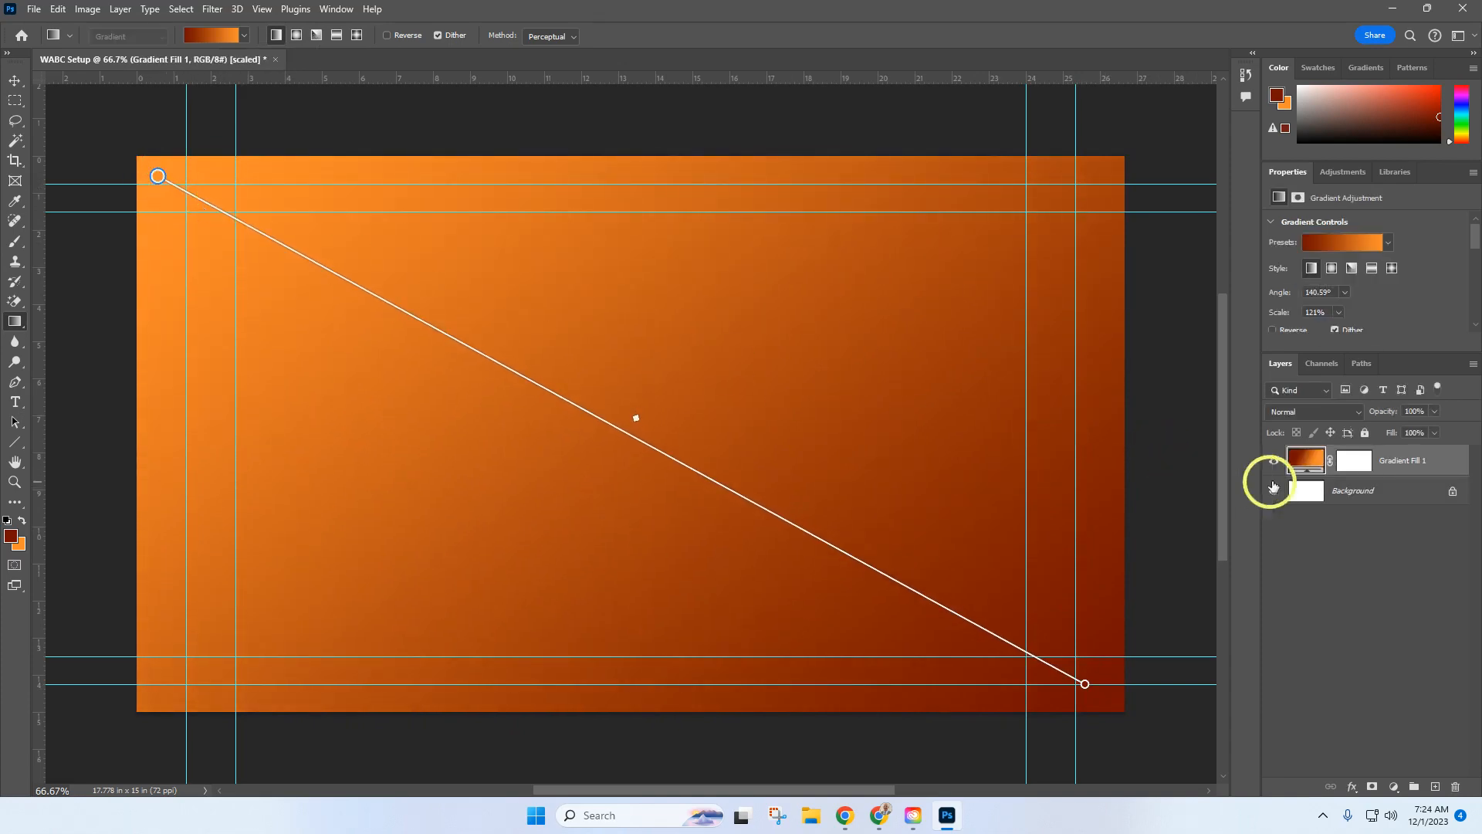
- Open BowTie (1).png from the Downloads folder and detach it into a floating window
click(34, 10)
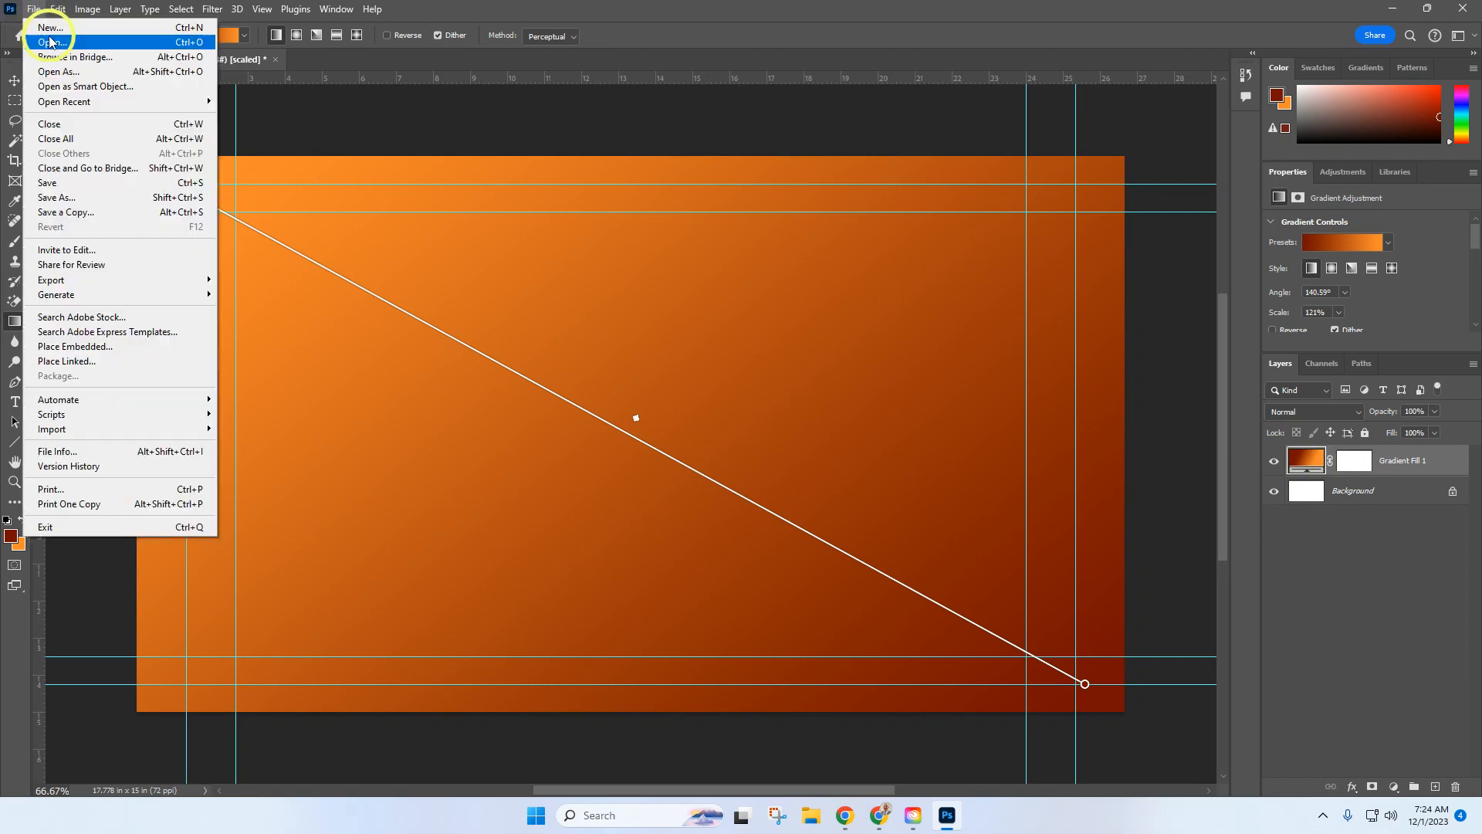
click(54, 43)
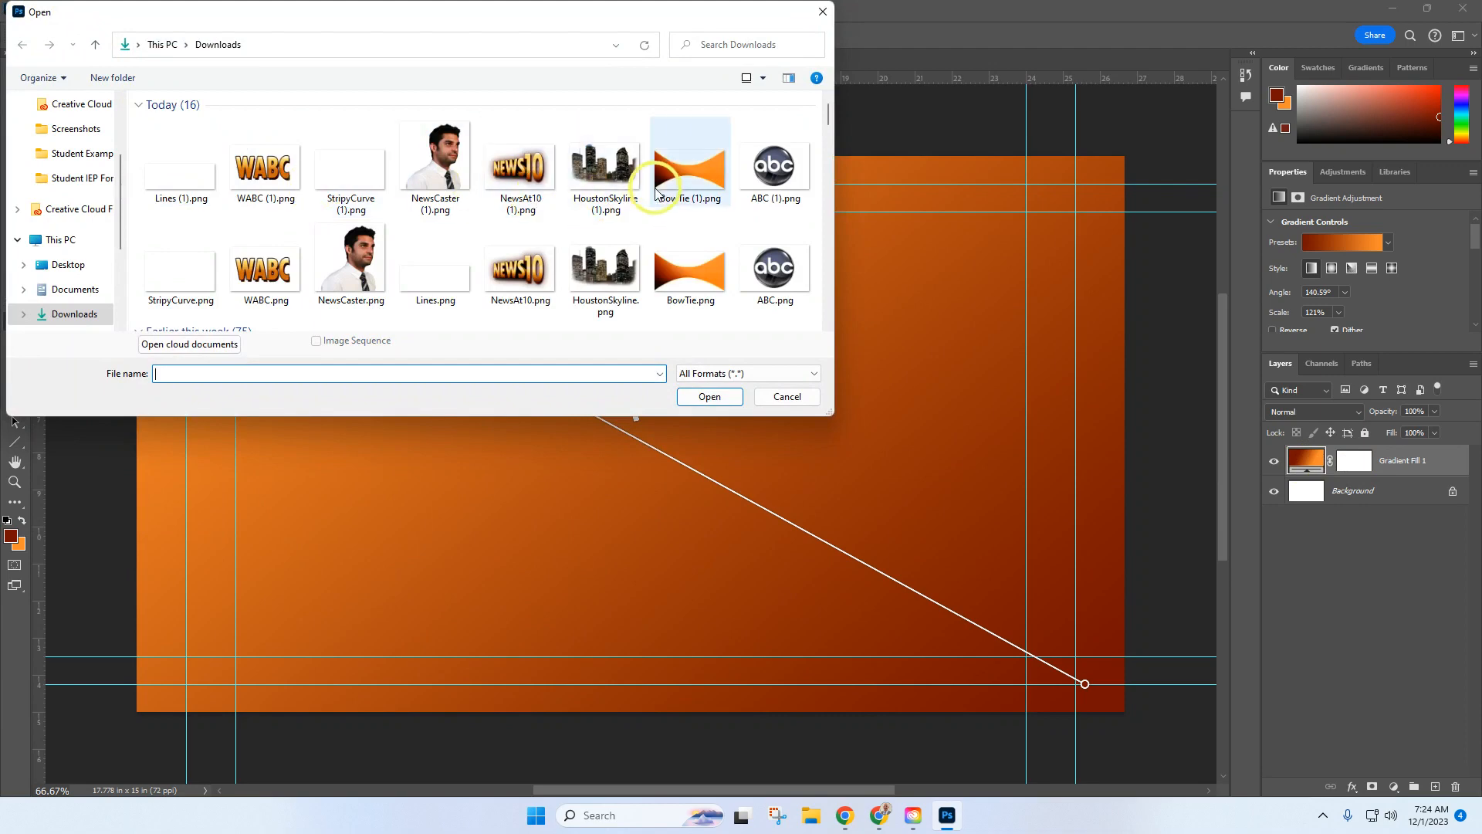
click(725, 188)
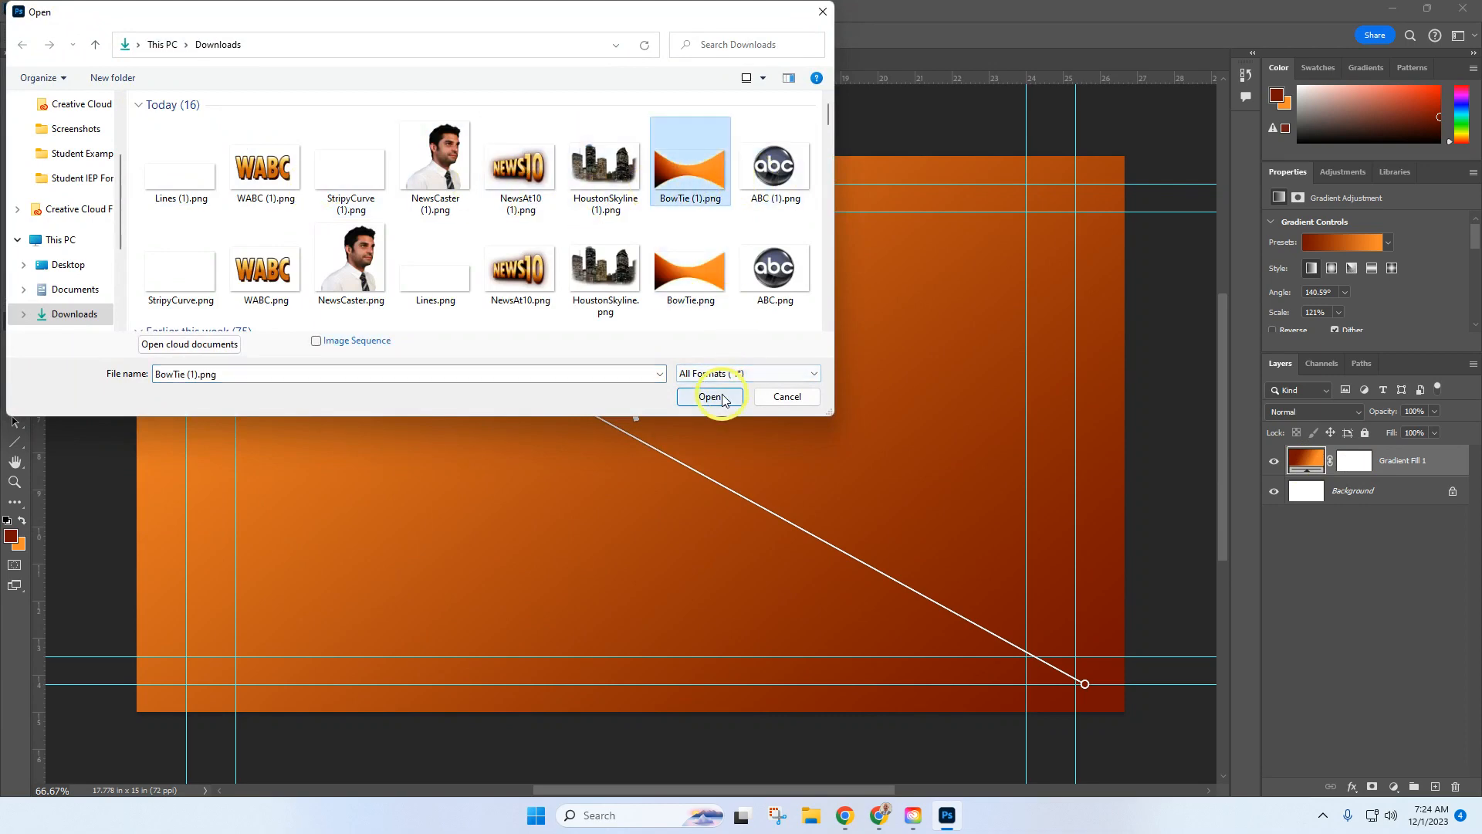
click(721, 396)
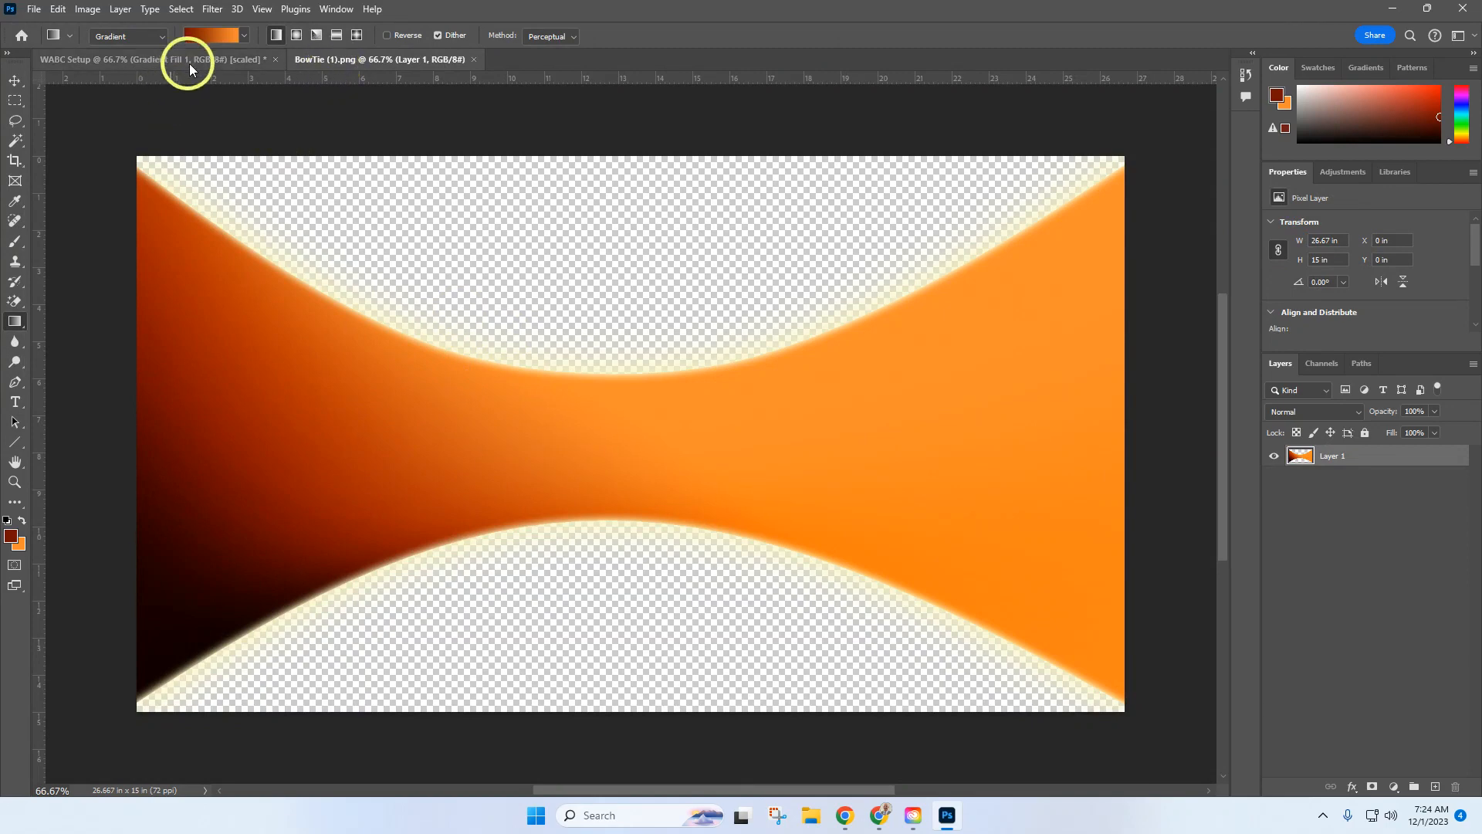
drag(308, 59, 309, 102)
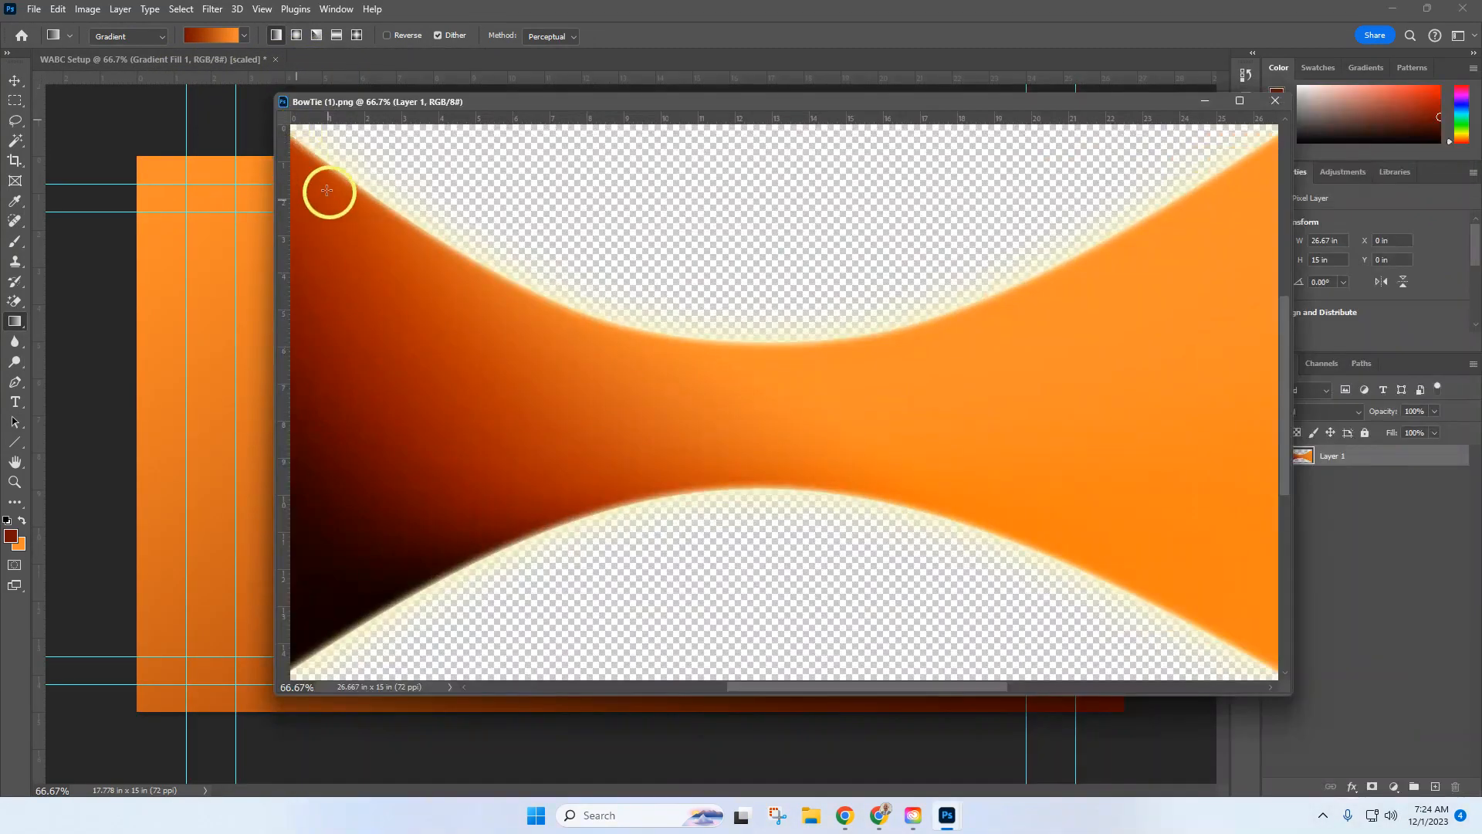
- Copy the bow tie artwork into WABC Setup, aligned with the canvas edges, and close the source image
click(15, 81)
drag(680, 199, 614, 178)
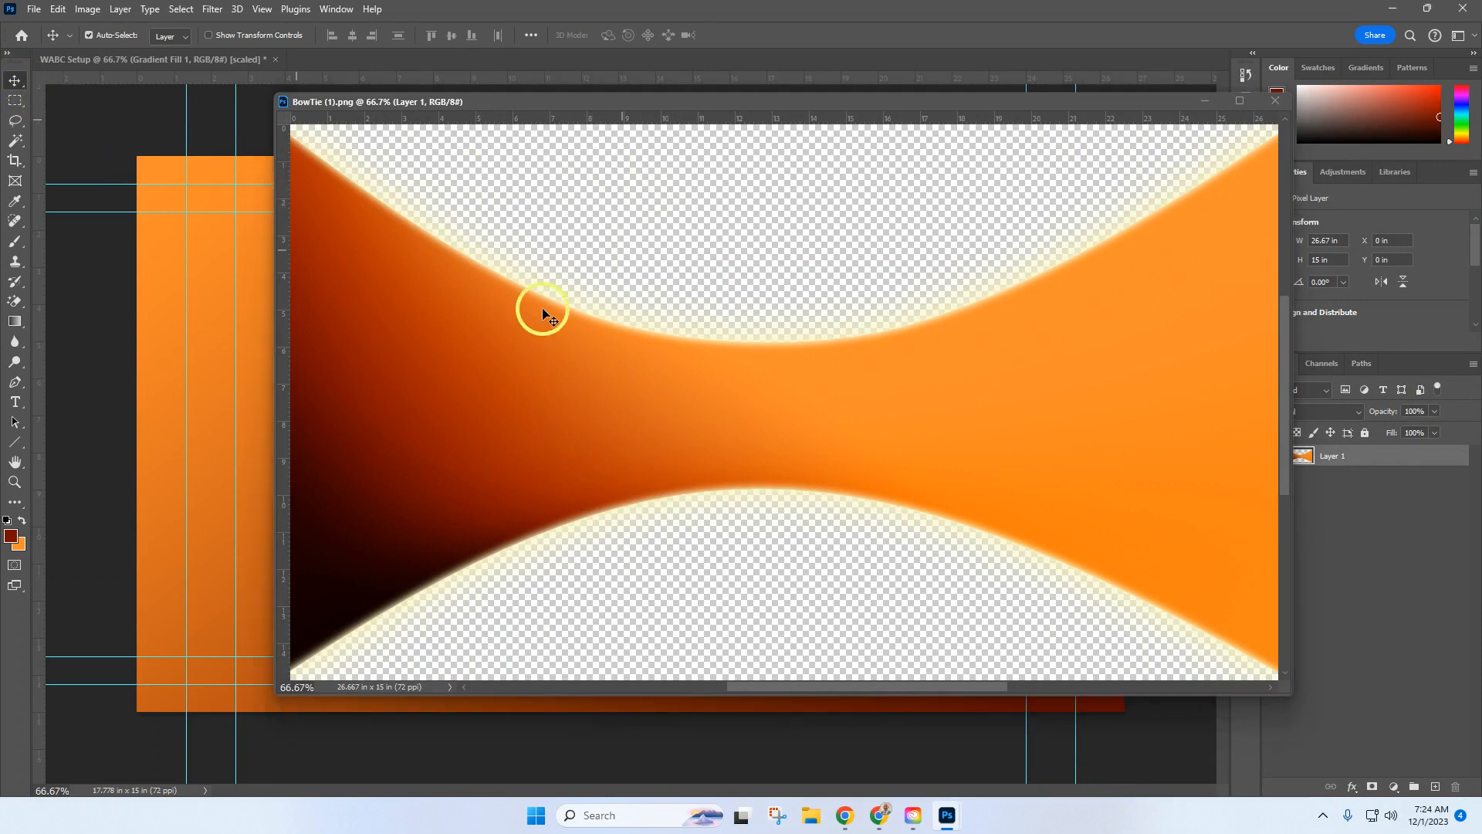
drag(447, 420, 234, 429)
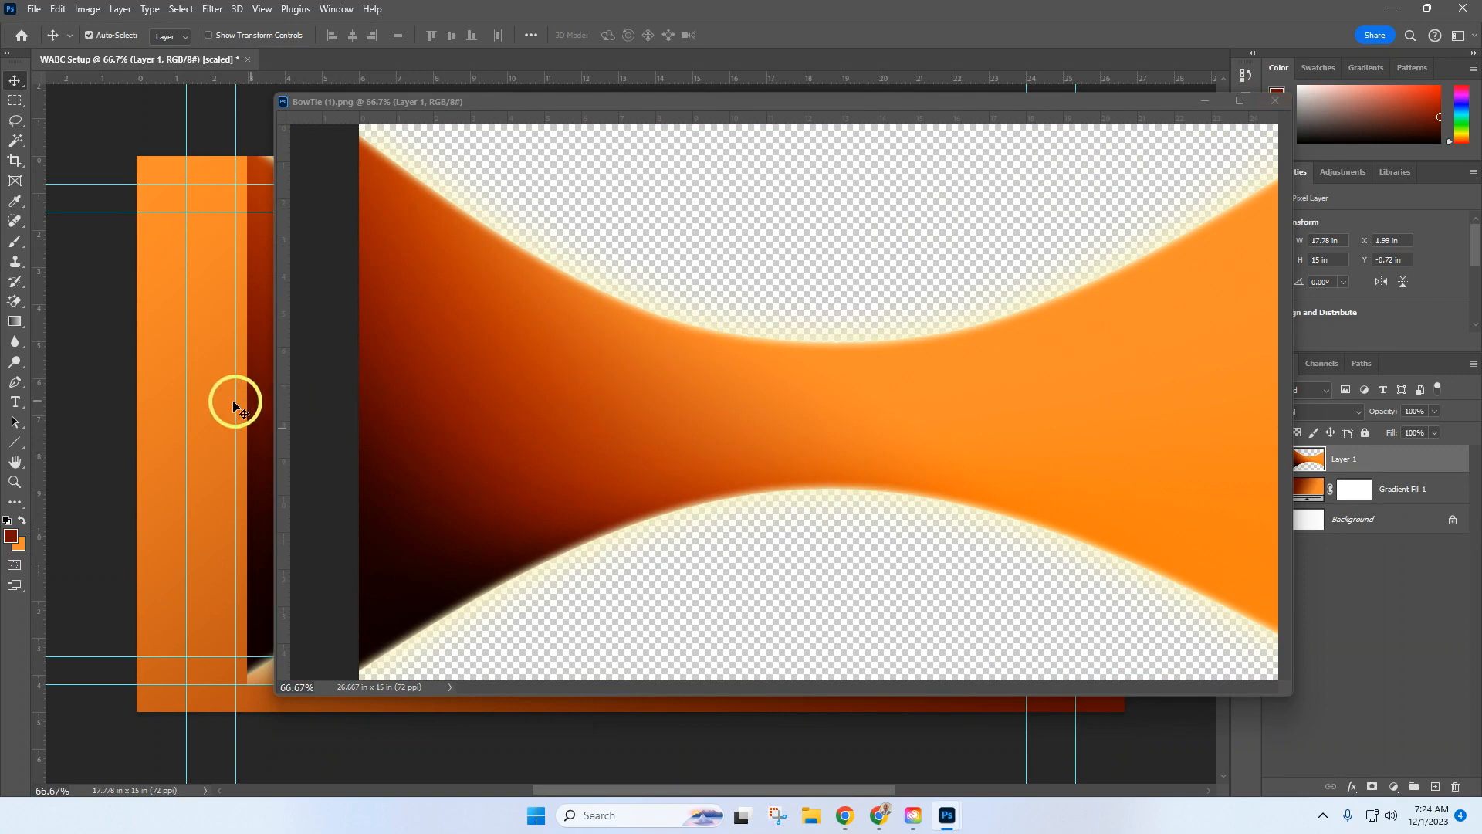
click(1274, 105)
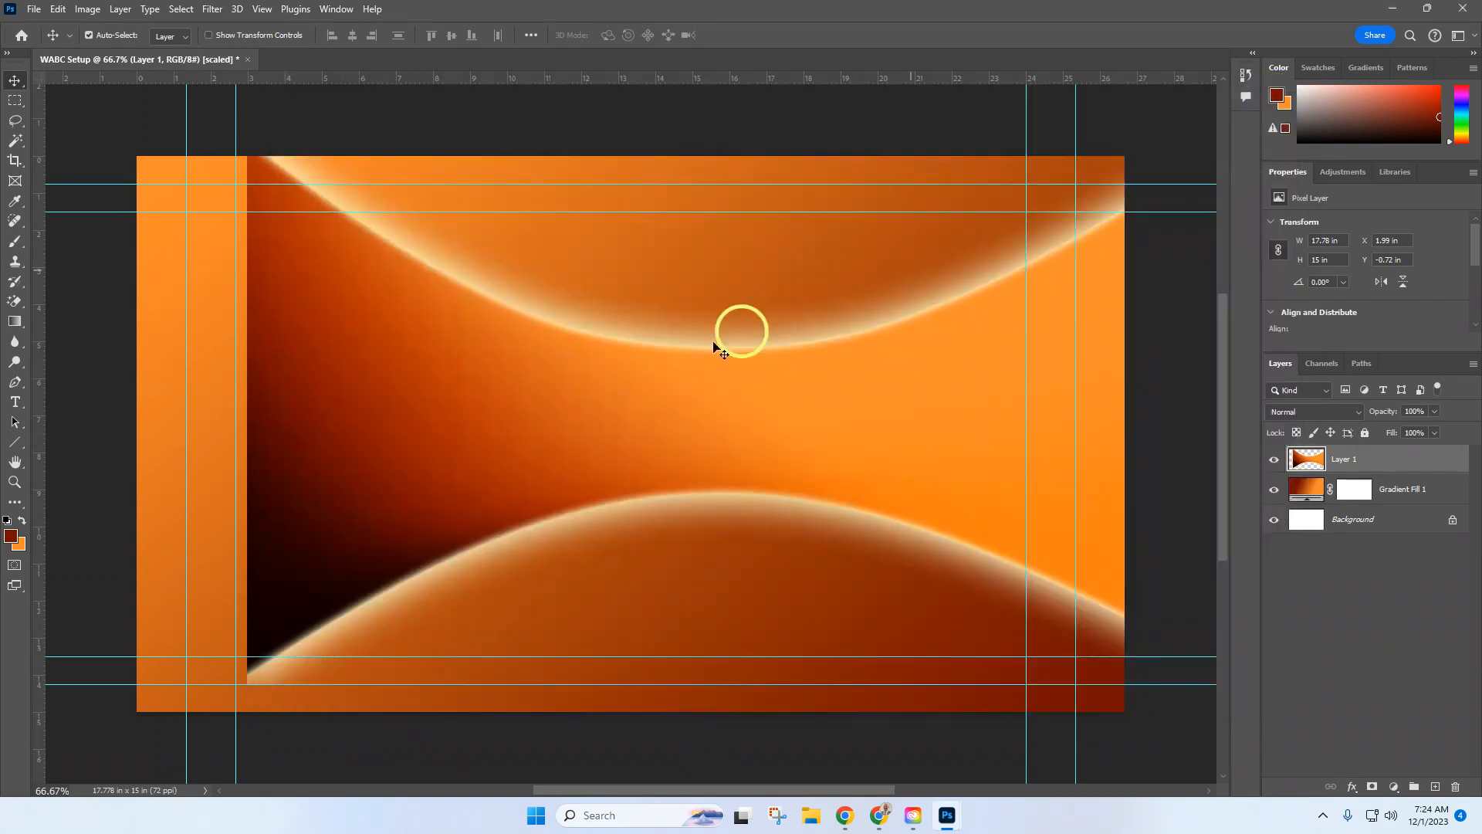
drag(681, 407, 579, 445)
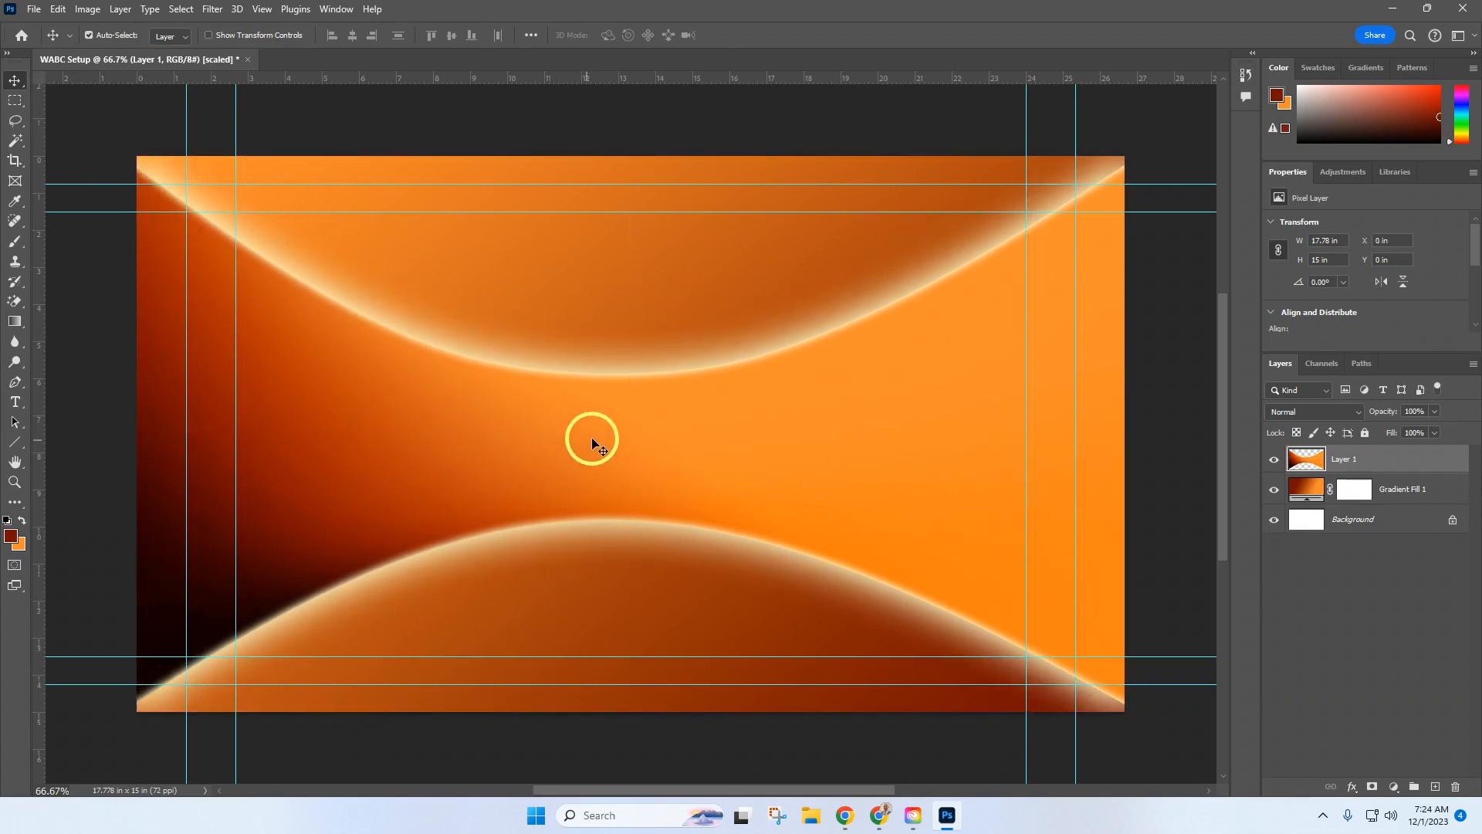
- Open StripyCurve (1).png from the Downloads folder and detach it into a floating window
click(36, 11)
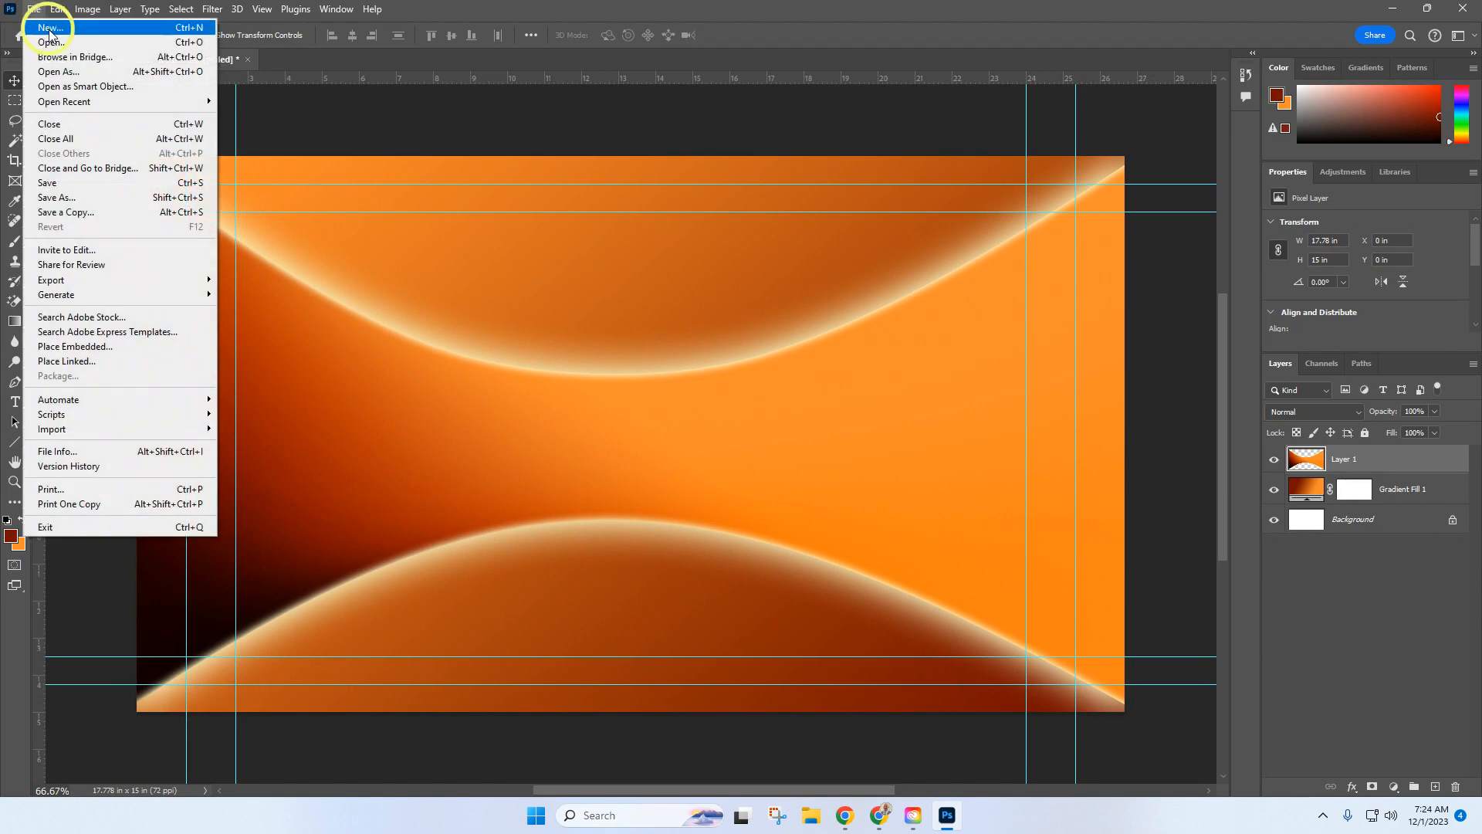
click(56, 44)
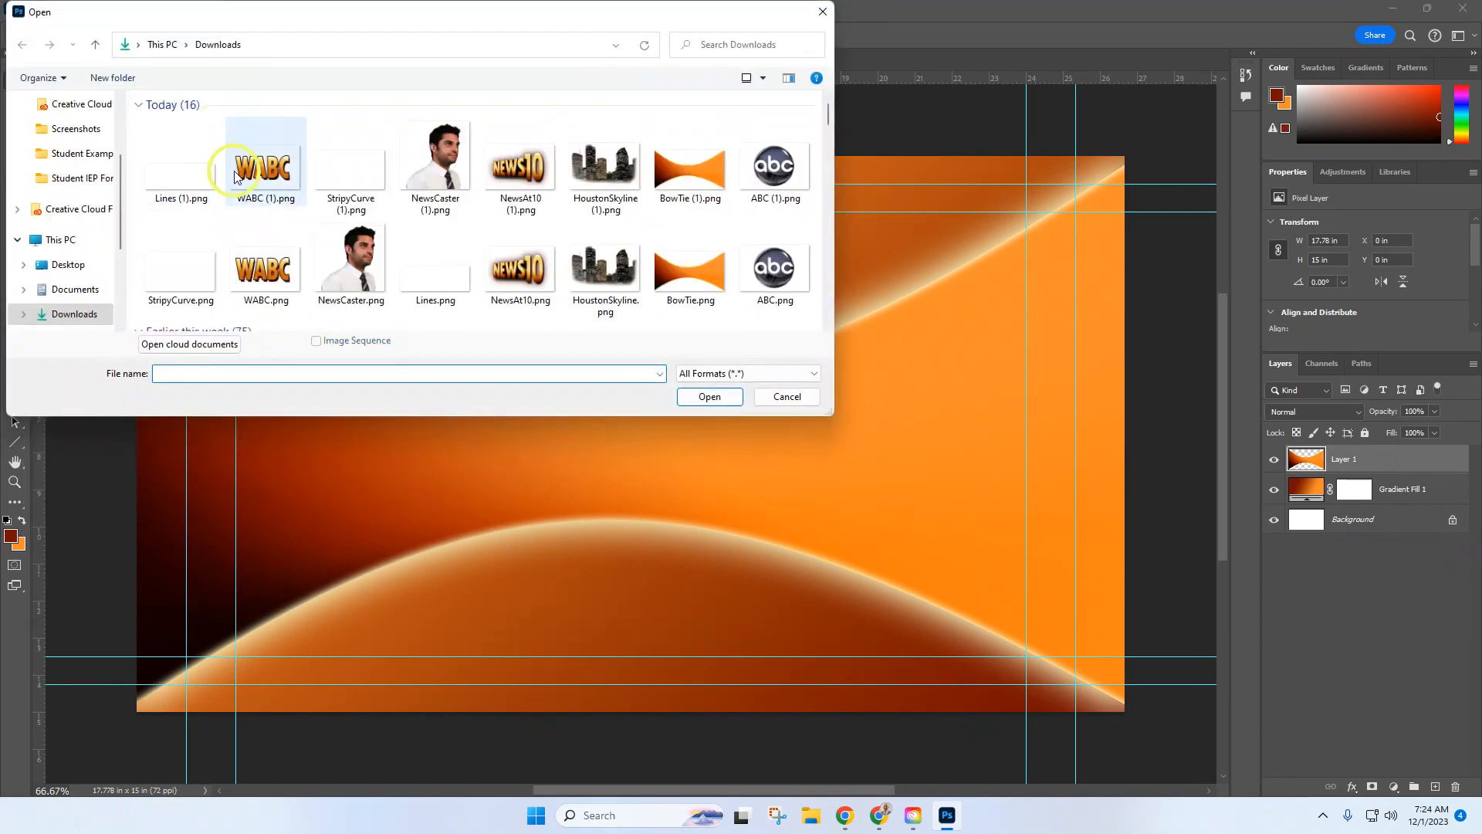
click(362, 182)
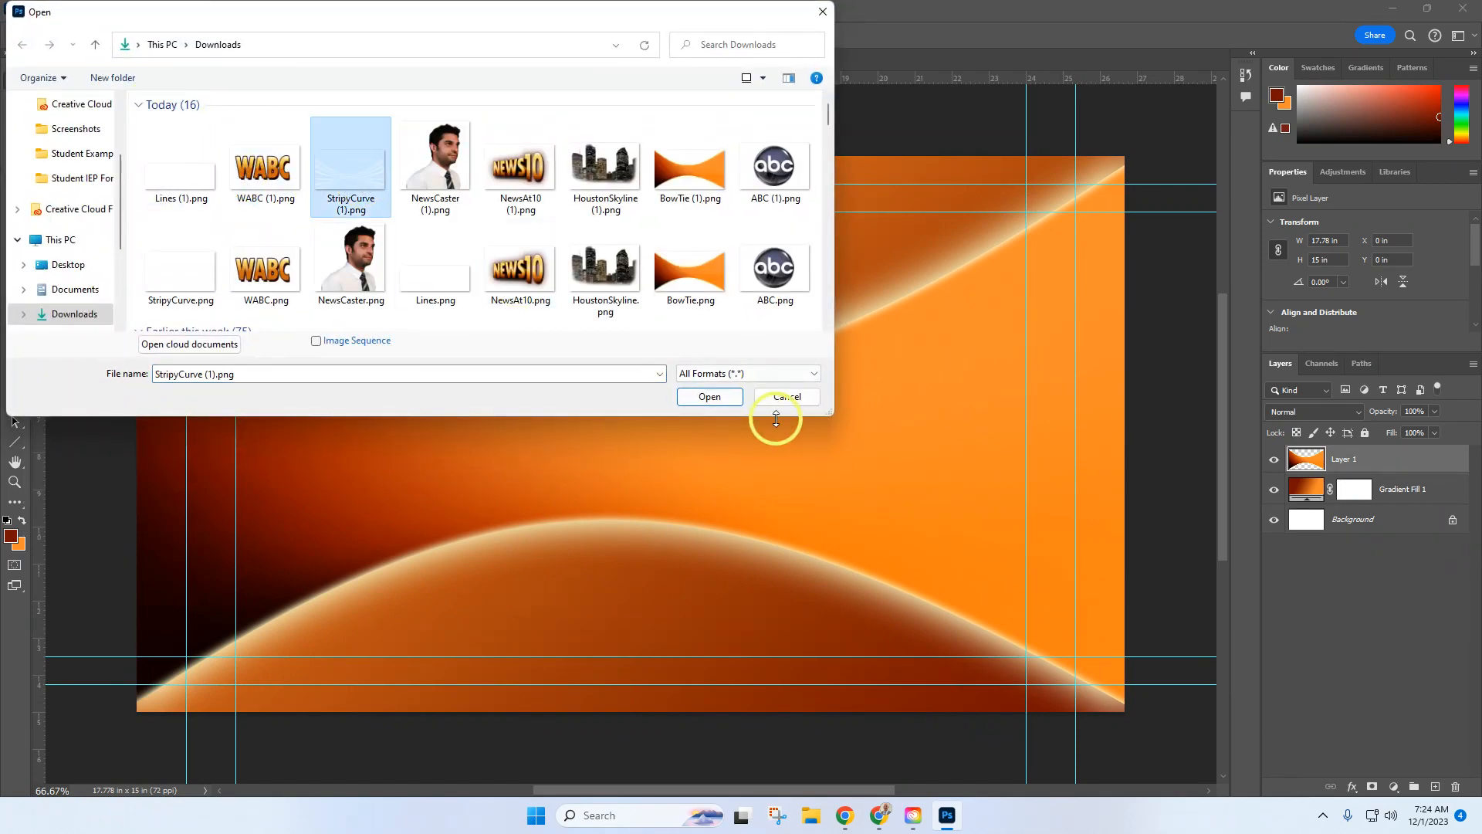
click(708, 396)
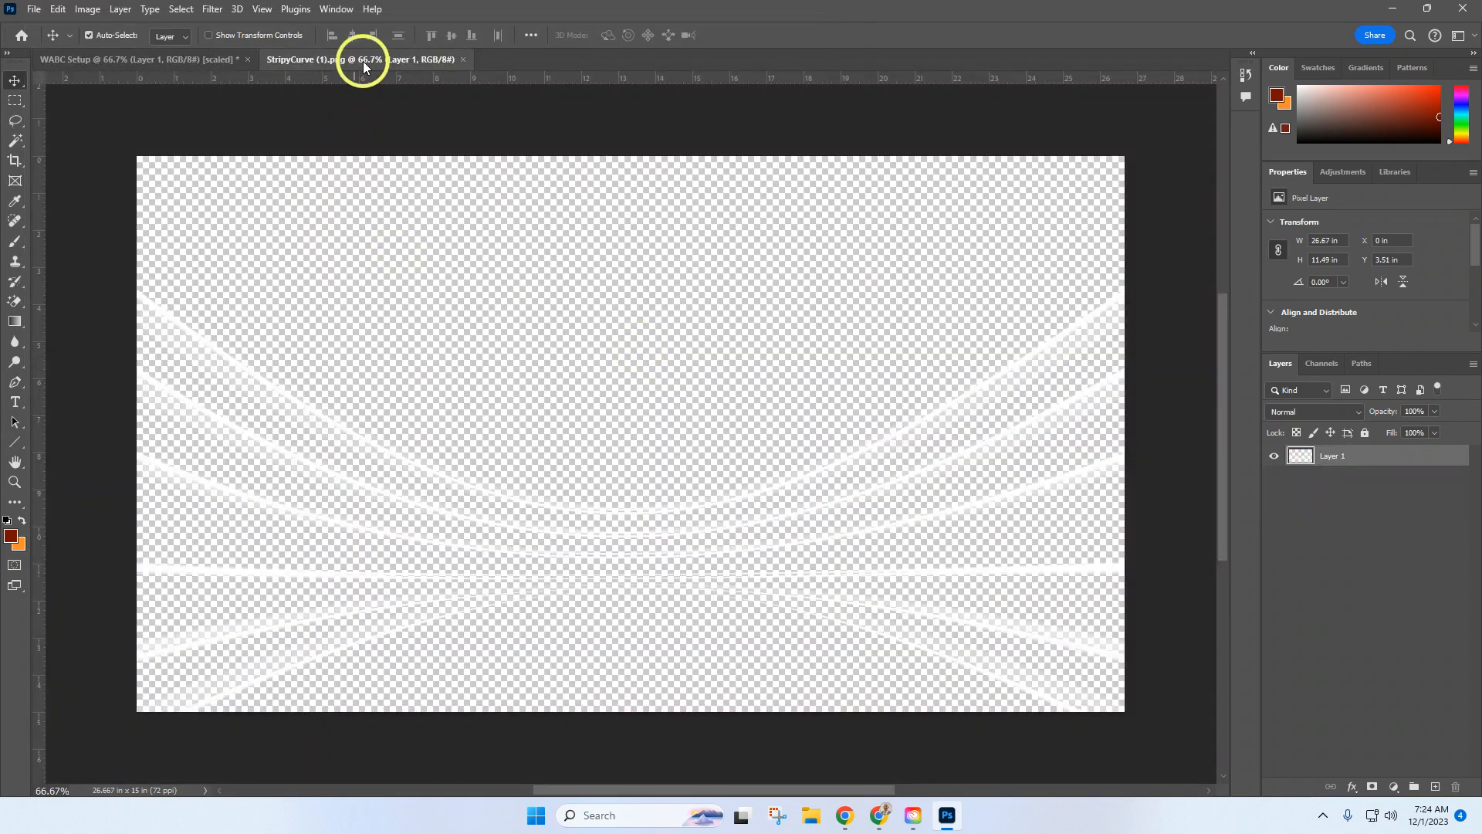
drag(362, 63, 363, 89)
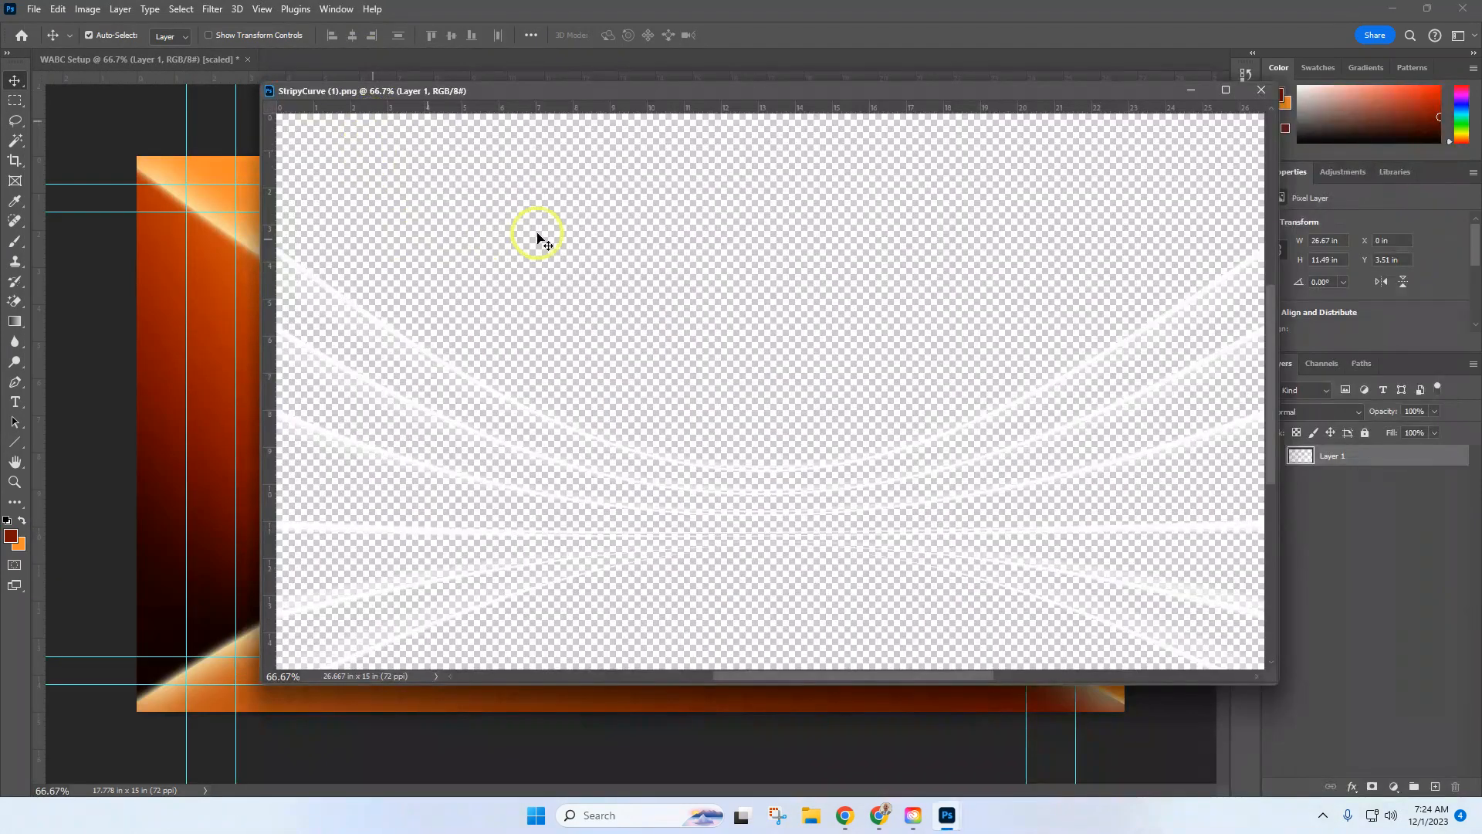
- Copy the curved stripes artwork into WABC Setup and close the source image
drag(700, 282, 615, 231)
drag(728, 299, 641, 233)
drag(360, 316, 212, 332)
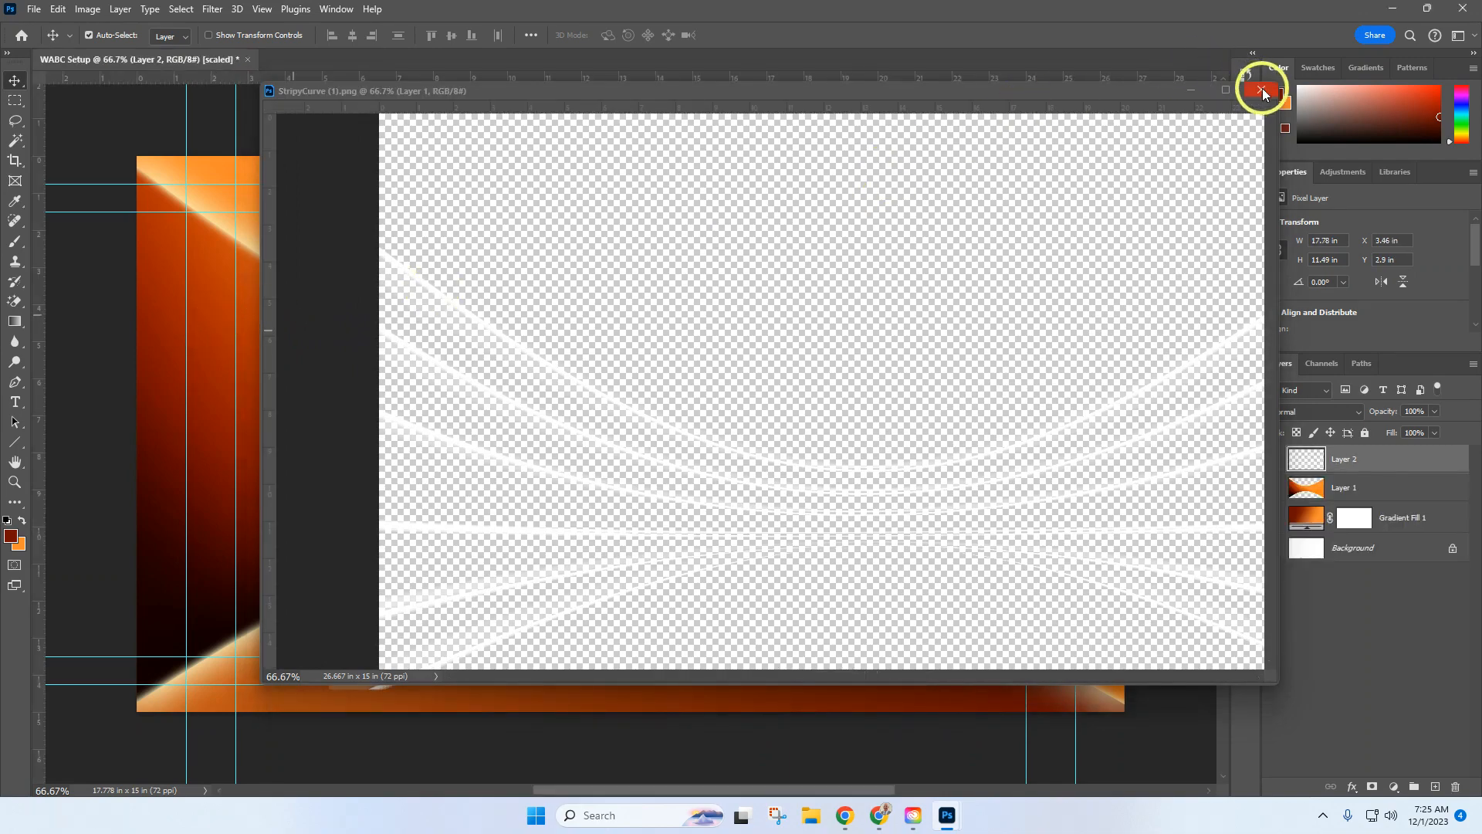
click(1262, 91)
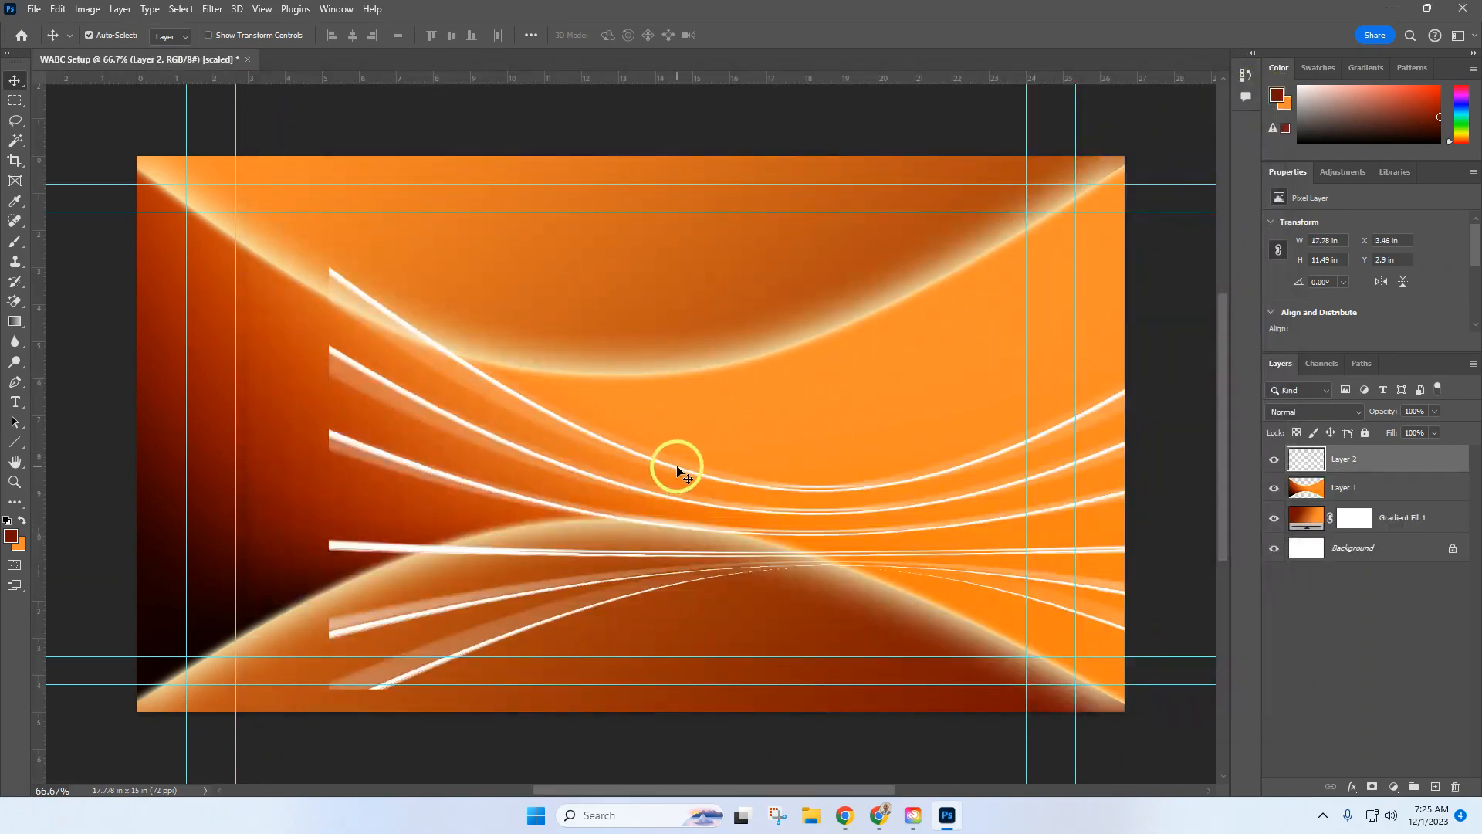
- Align the stripes with the canvas's side and bottom edges and set their layer's blend mode to Overlay
mouse_move(729, 417)
mouse_down()
mouse_move(680, 406)
mouse_move(748, 396)
mouse_move(740, 415)
mouse_up()
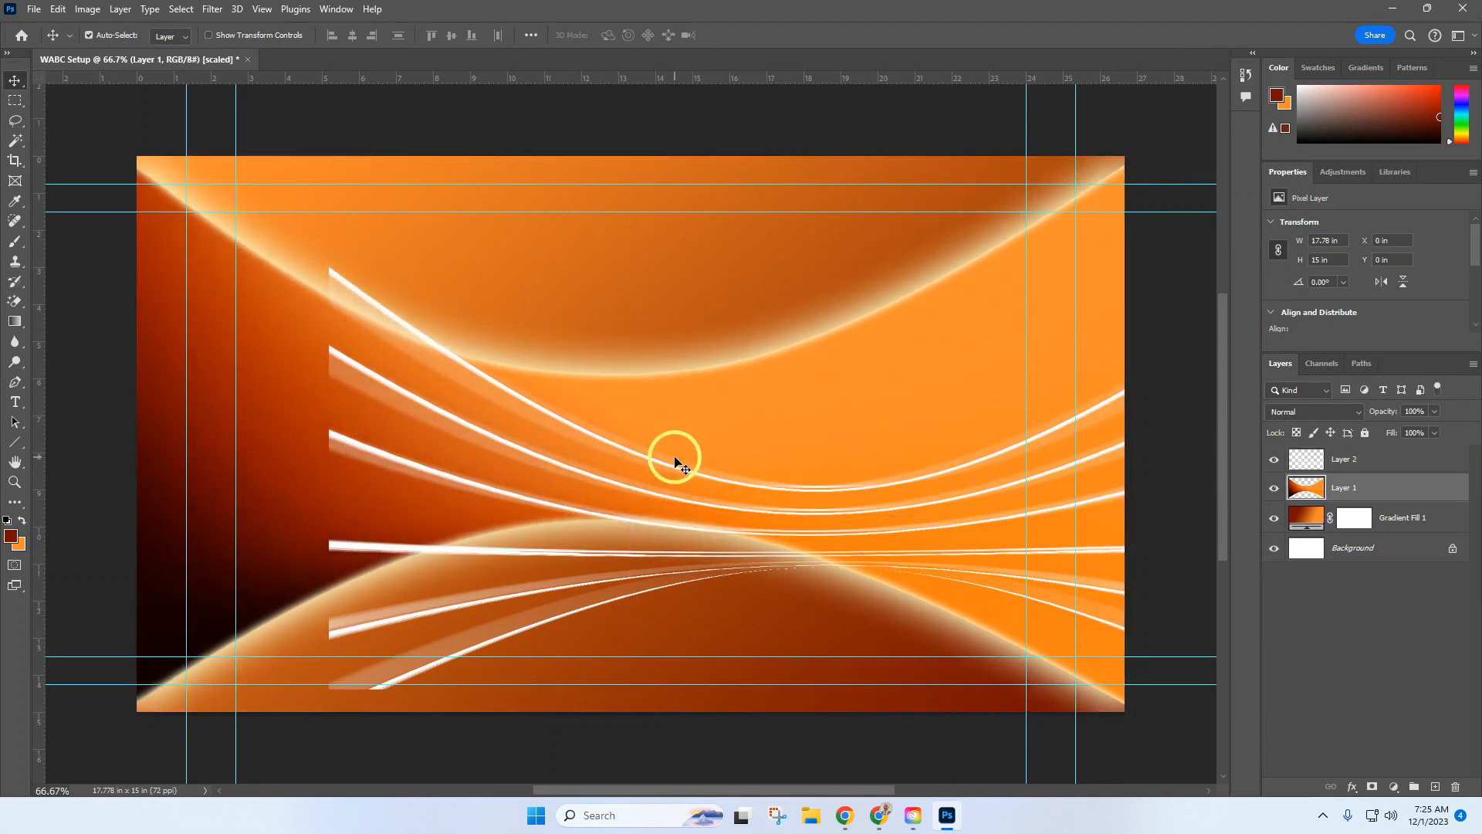
mouse_move(672, 461)
mouse_down()
mouse_move(512, 381)
mouse_move(534, 417)
mouse_move(509, 477)
mouse_move(475, 491)
mouse_up()
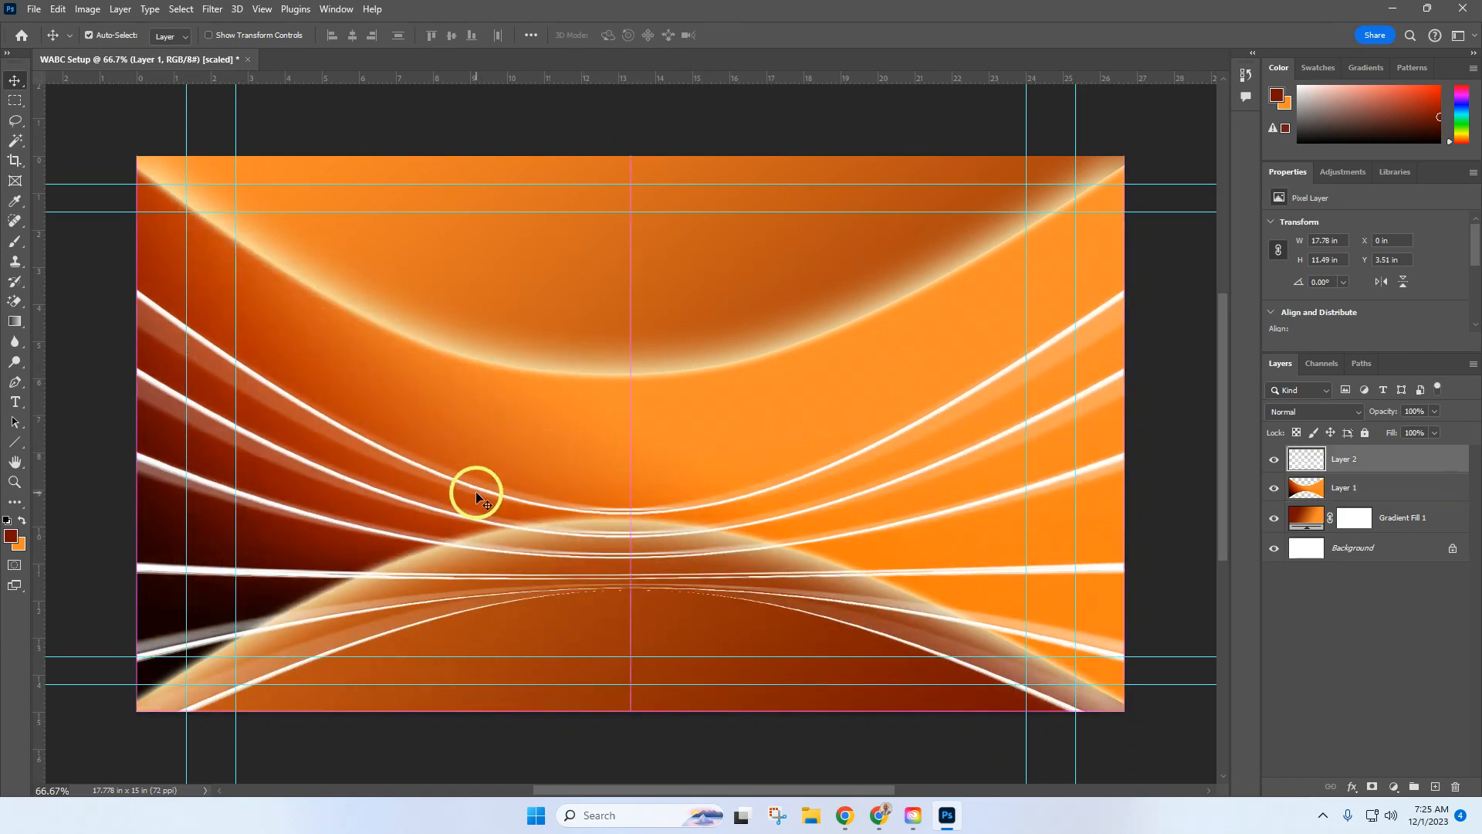
click(1323, 412)
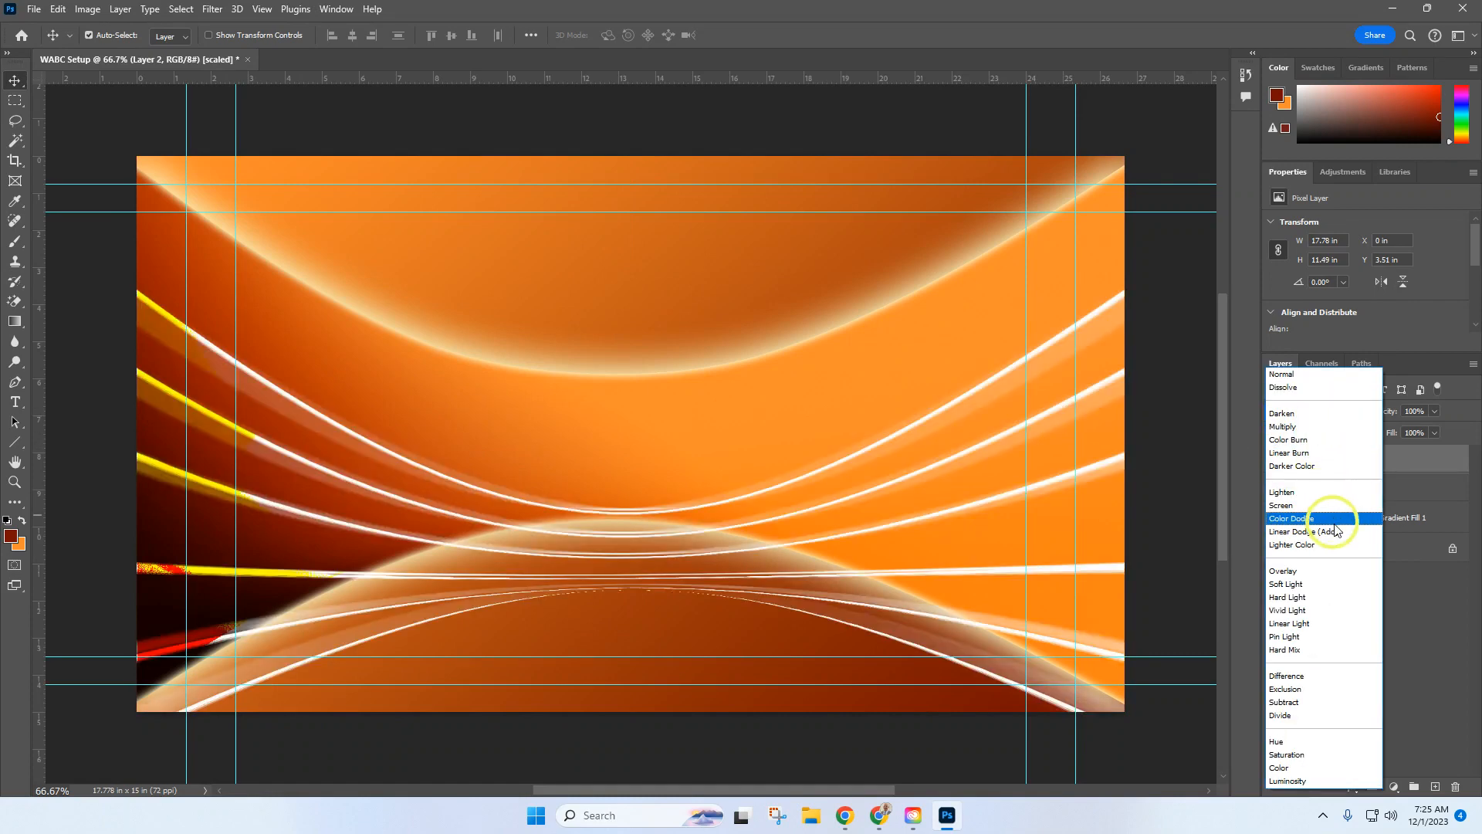
click(1337, 573)
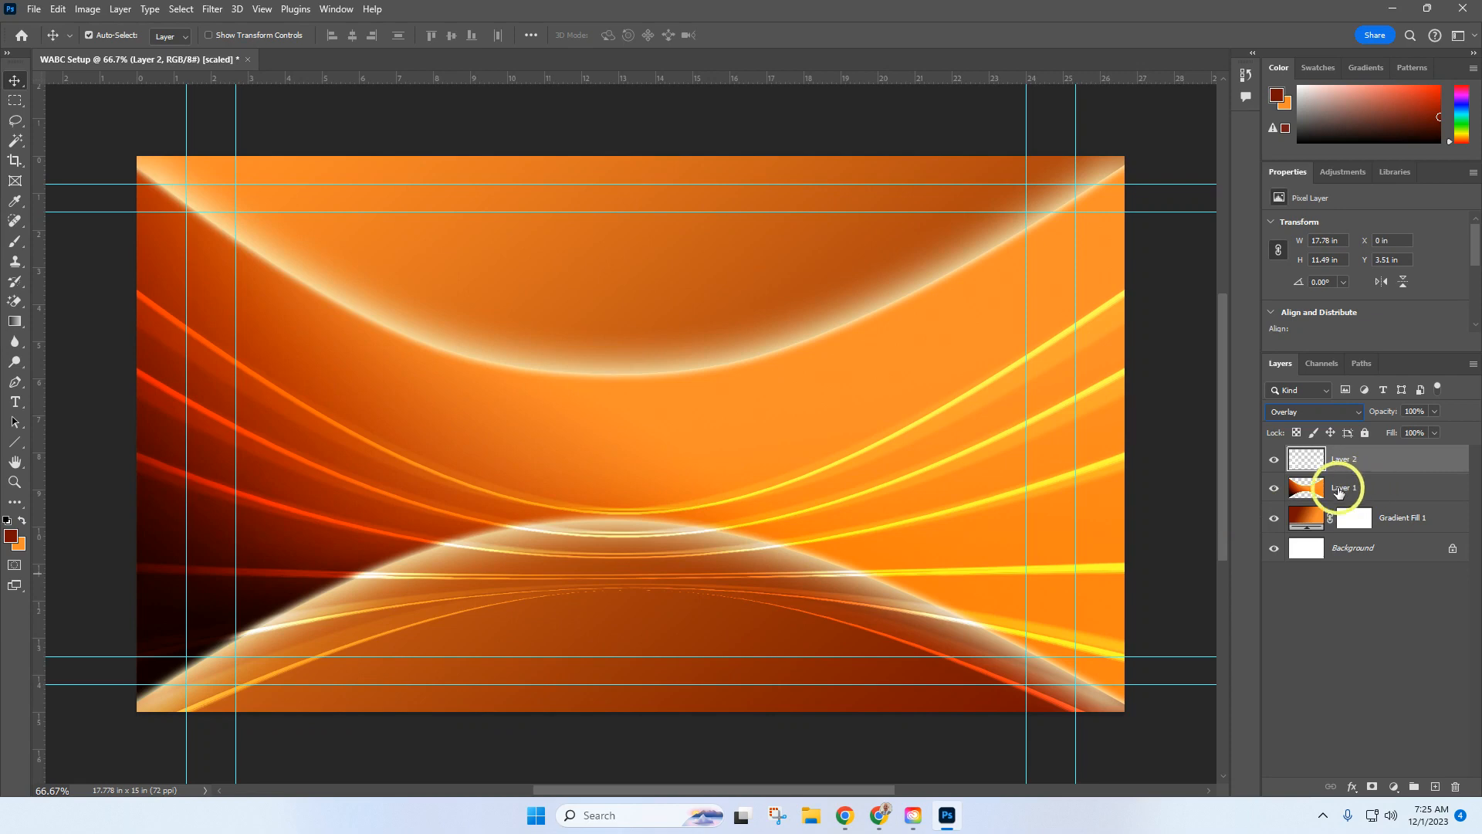
- Rename the bow tie layer Bowtie and the stripes layer StripyCurve
double_click(1341, 488)
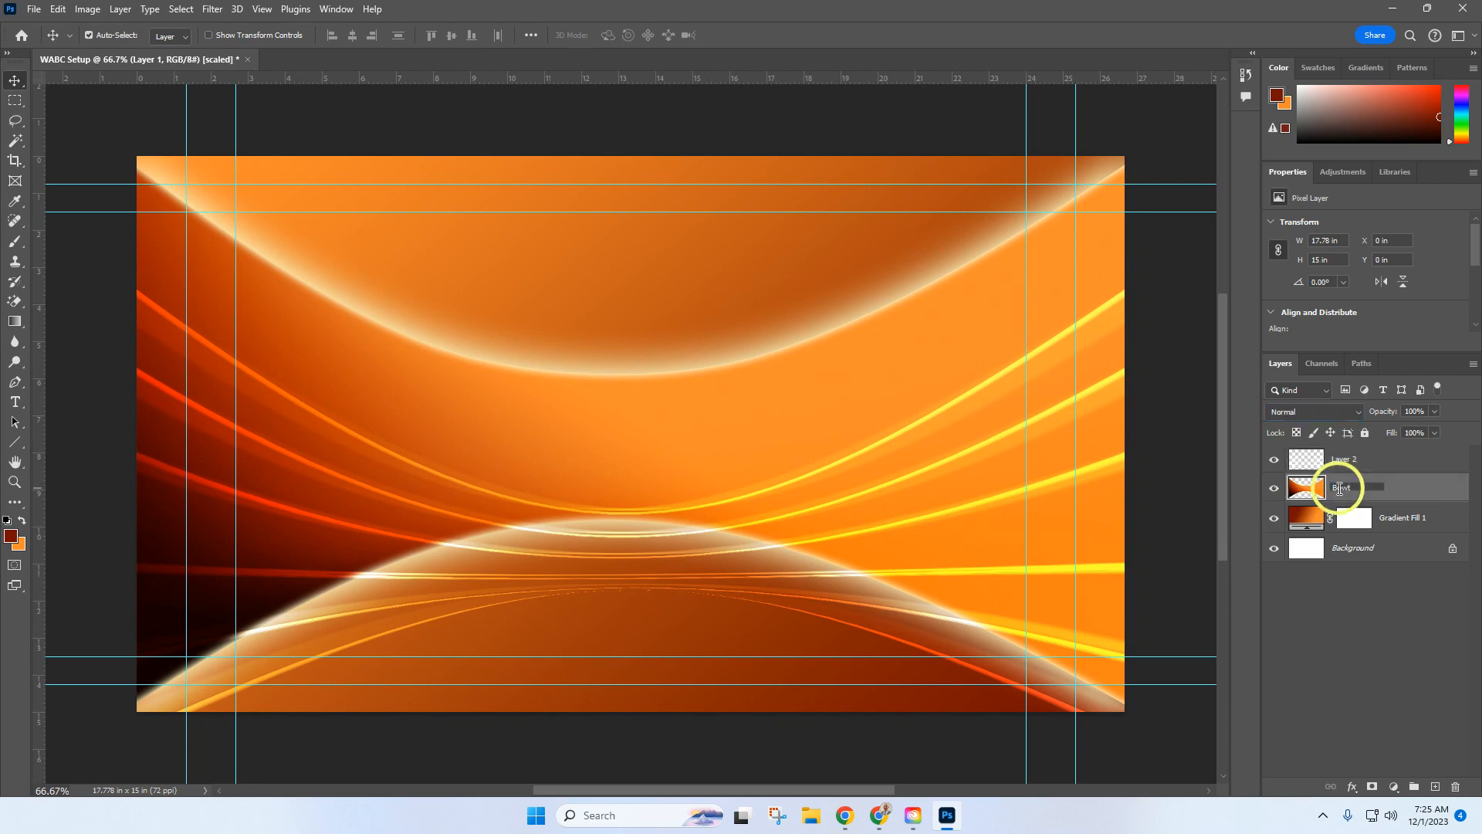
key(Return)
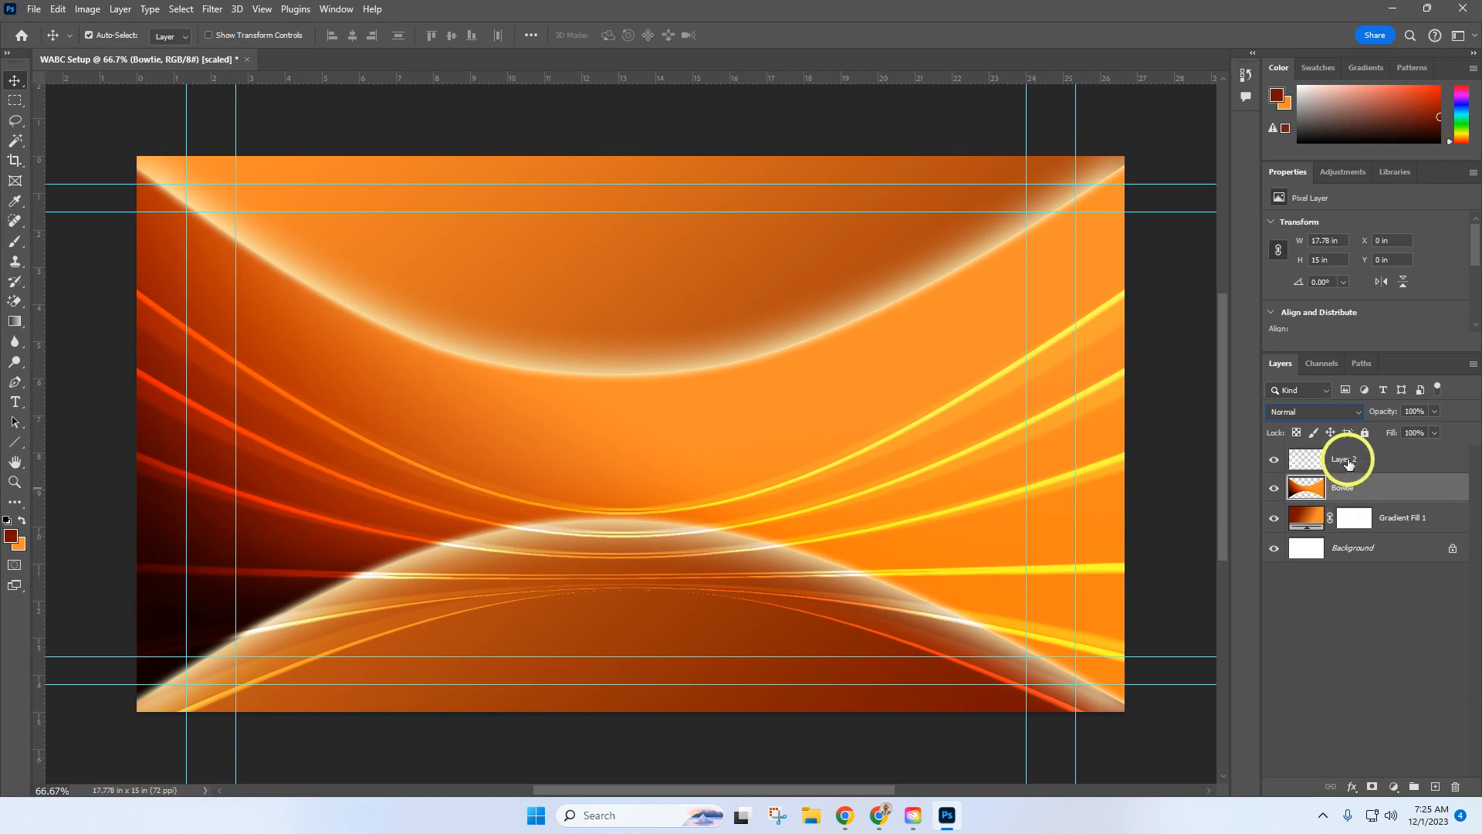
click(1347, 461)
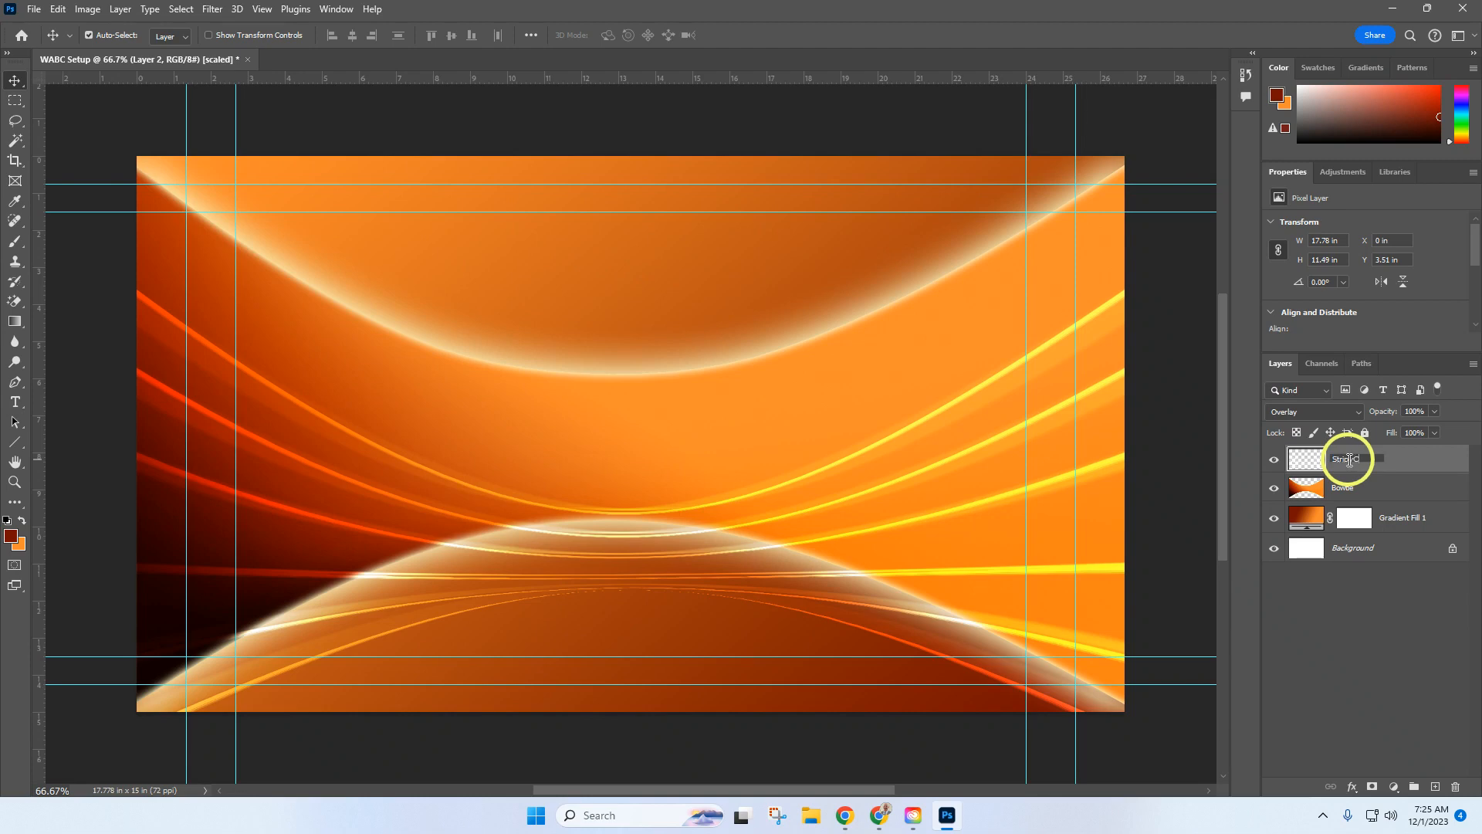
key(Return)
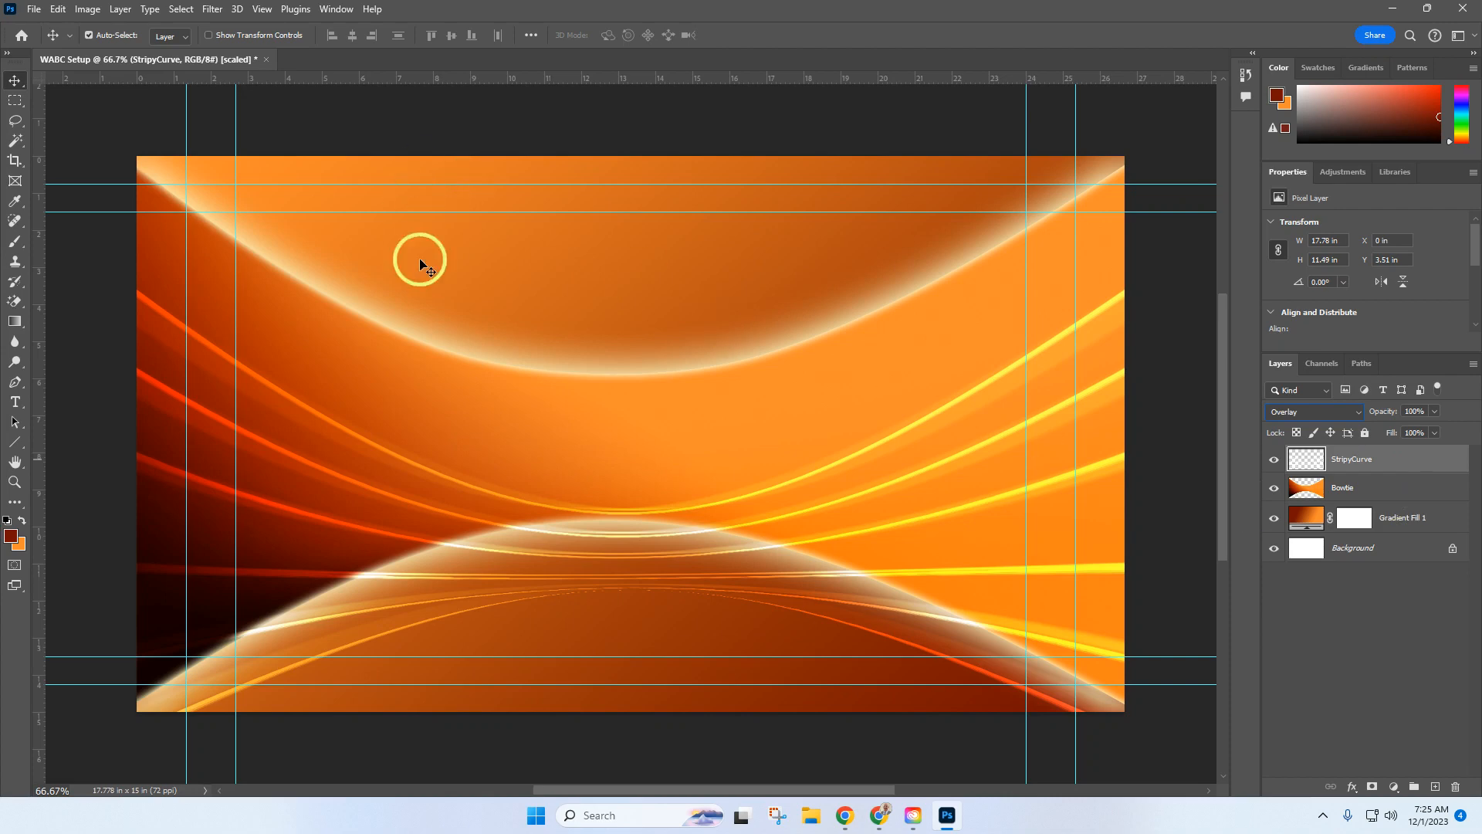
- Open HoustonSkyline (1).png from the Downloads folder and detach it into a floating window
click(39, 9)
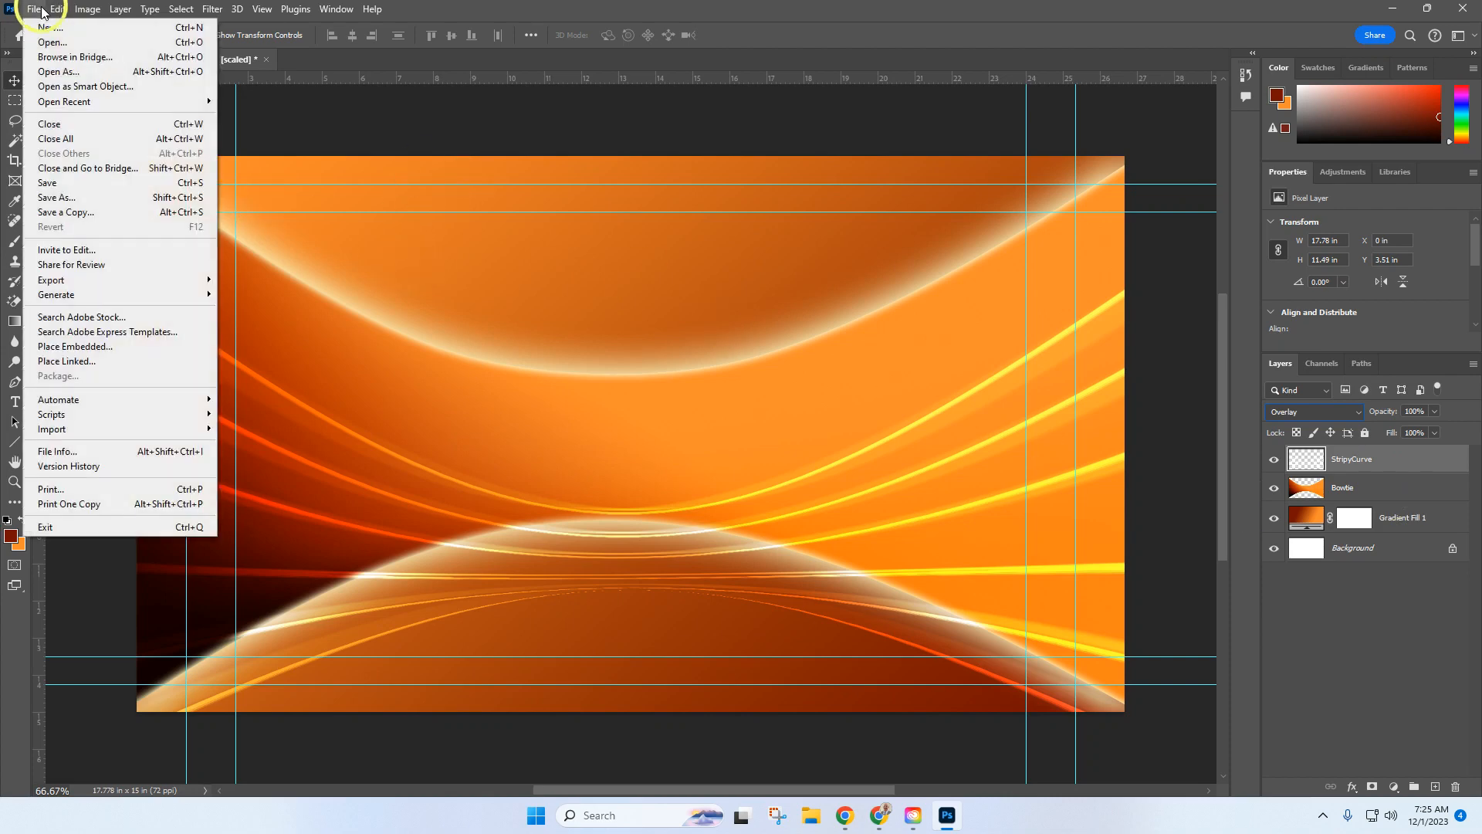
click(47, 42)
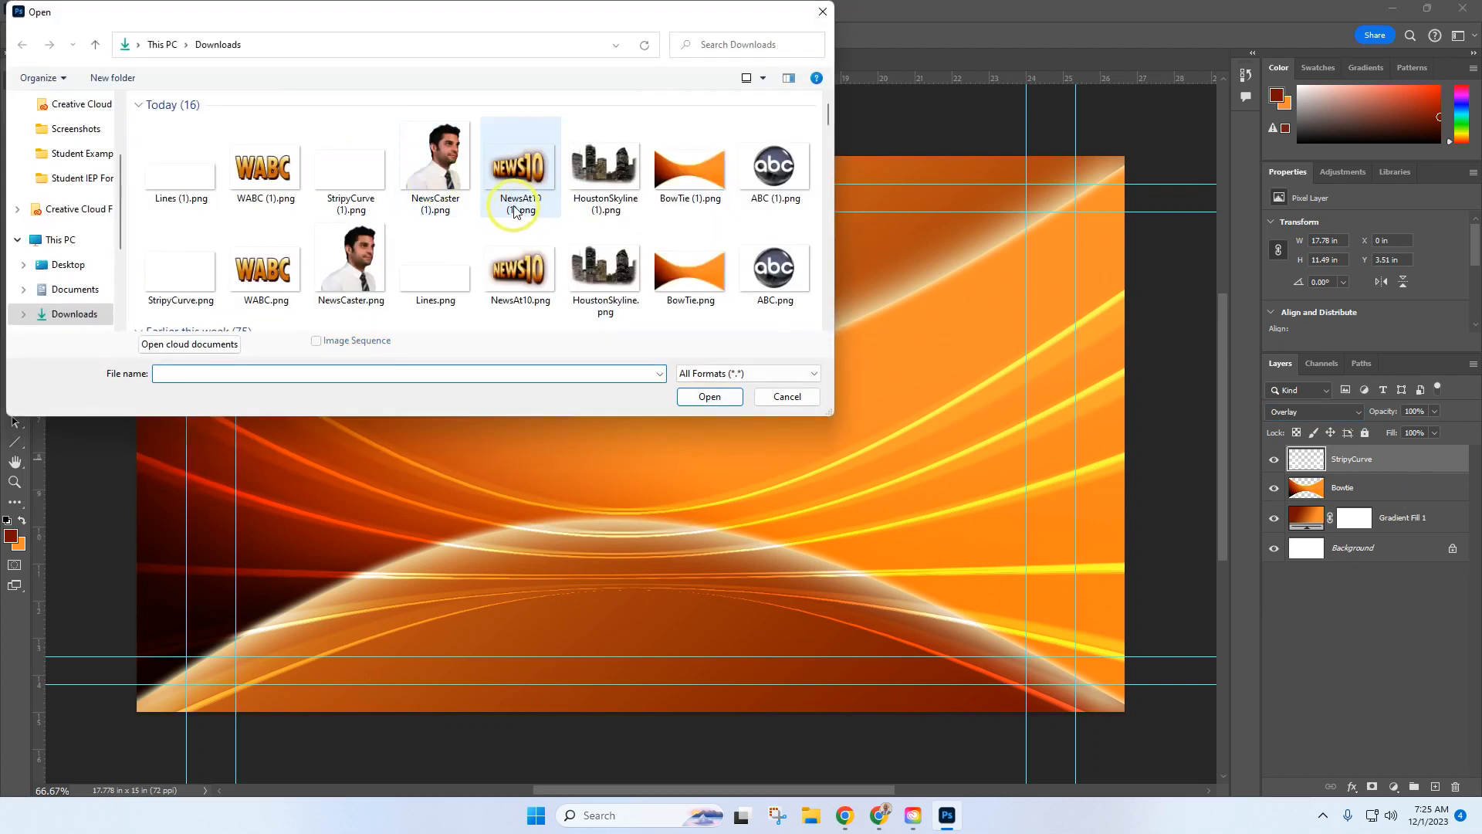
click(605, 169)
click(724, 399)
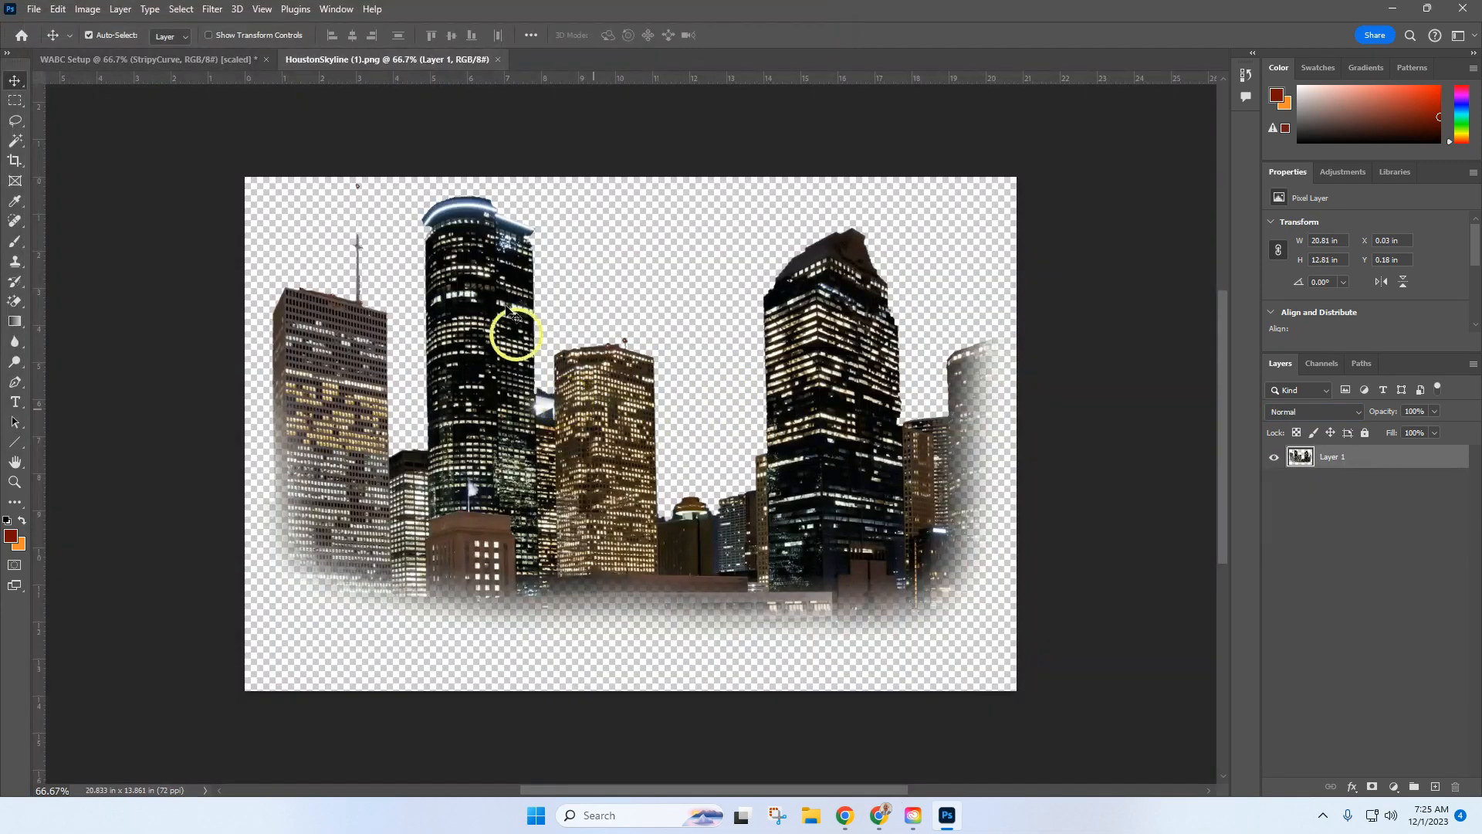
drag(364, 59, 383, 118)
- Copy the skyline into WABC Setup, close the source image, and move the buildings inside the canvas toward its left side
drag(426, 360, 266, 332)
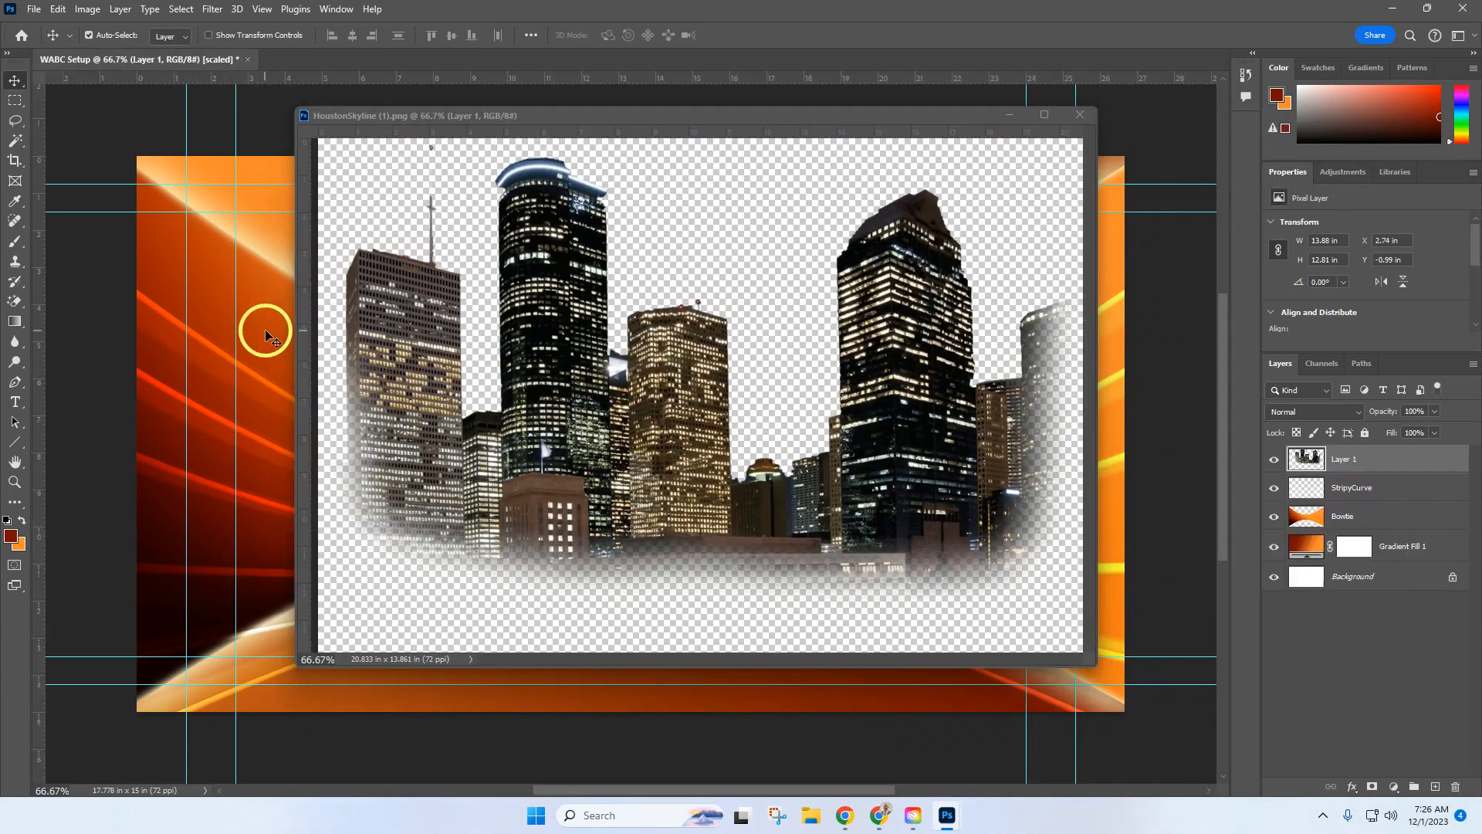
click(1079, 115)
drag(911, 378, 815, 480)
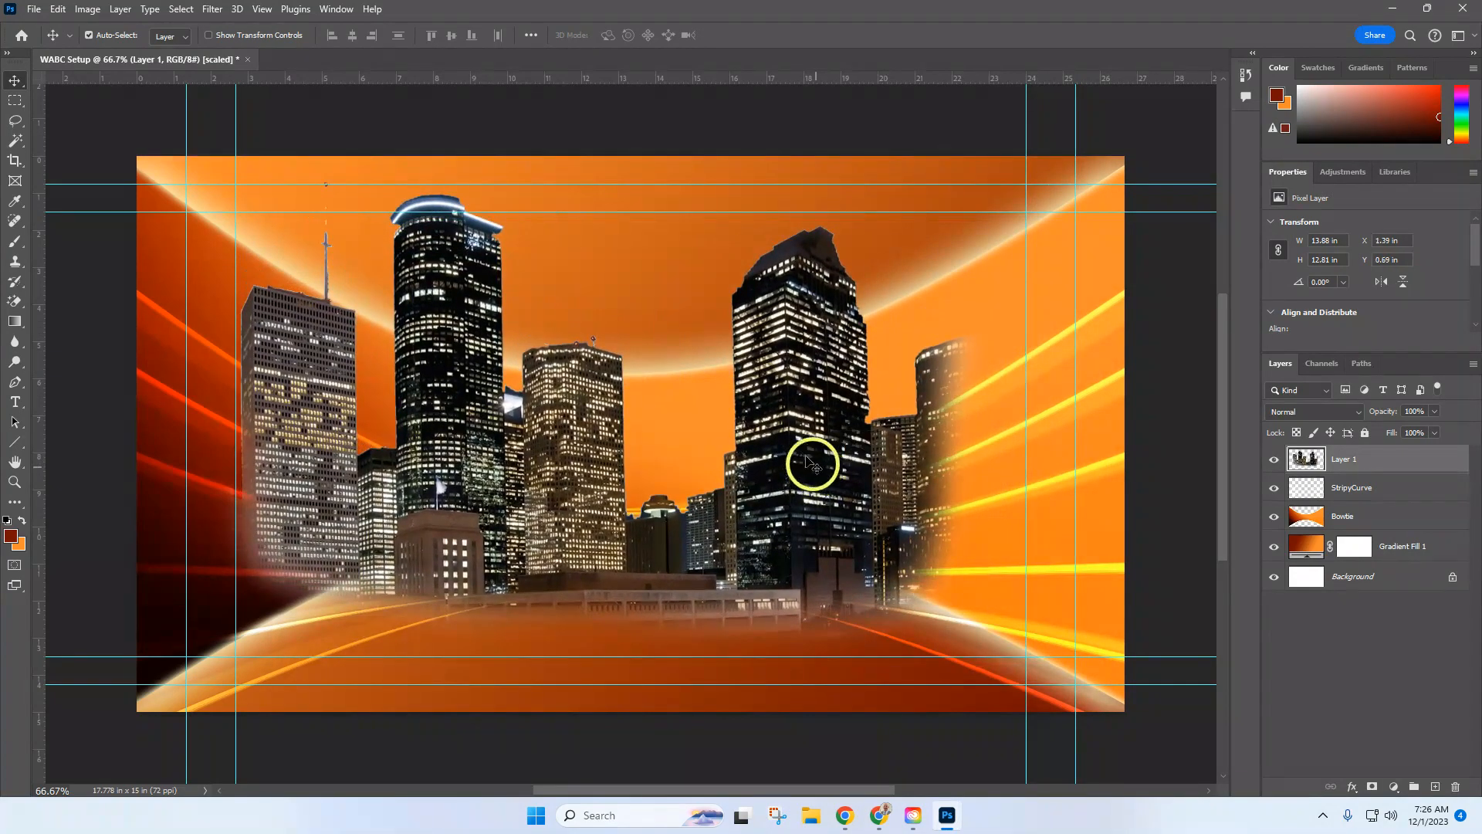
- Scale the skyline to about 81.5% with Free Transform and fit the buildings inside the inner left and upper guides
click(55, 11)
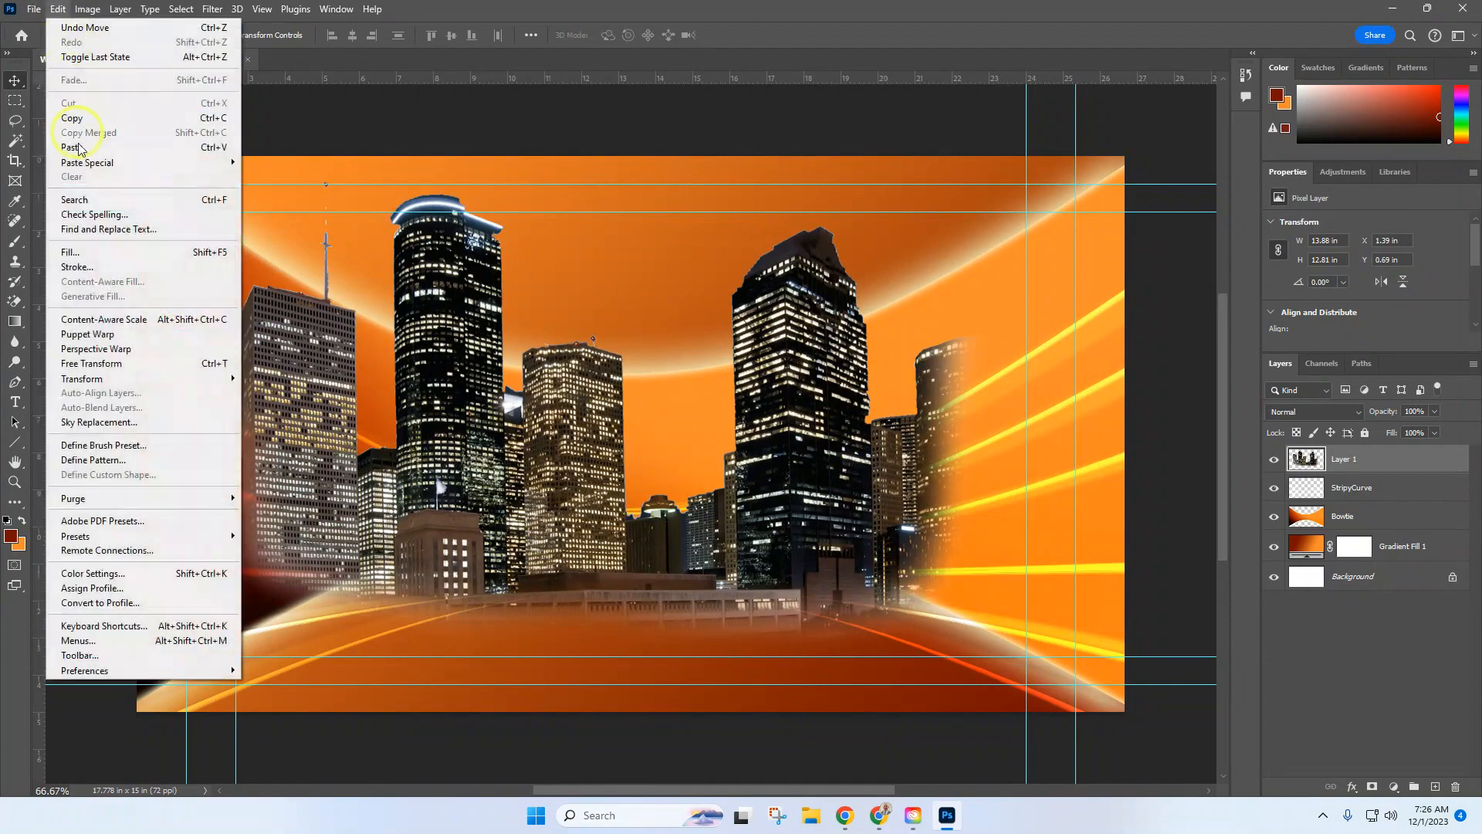
click(88, 360)
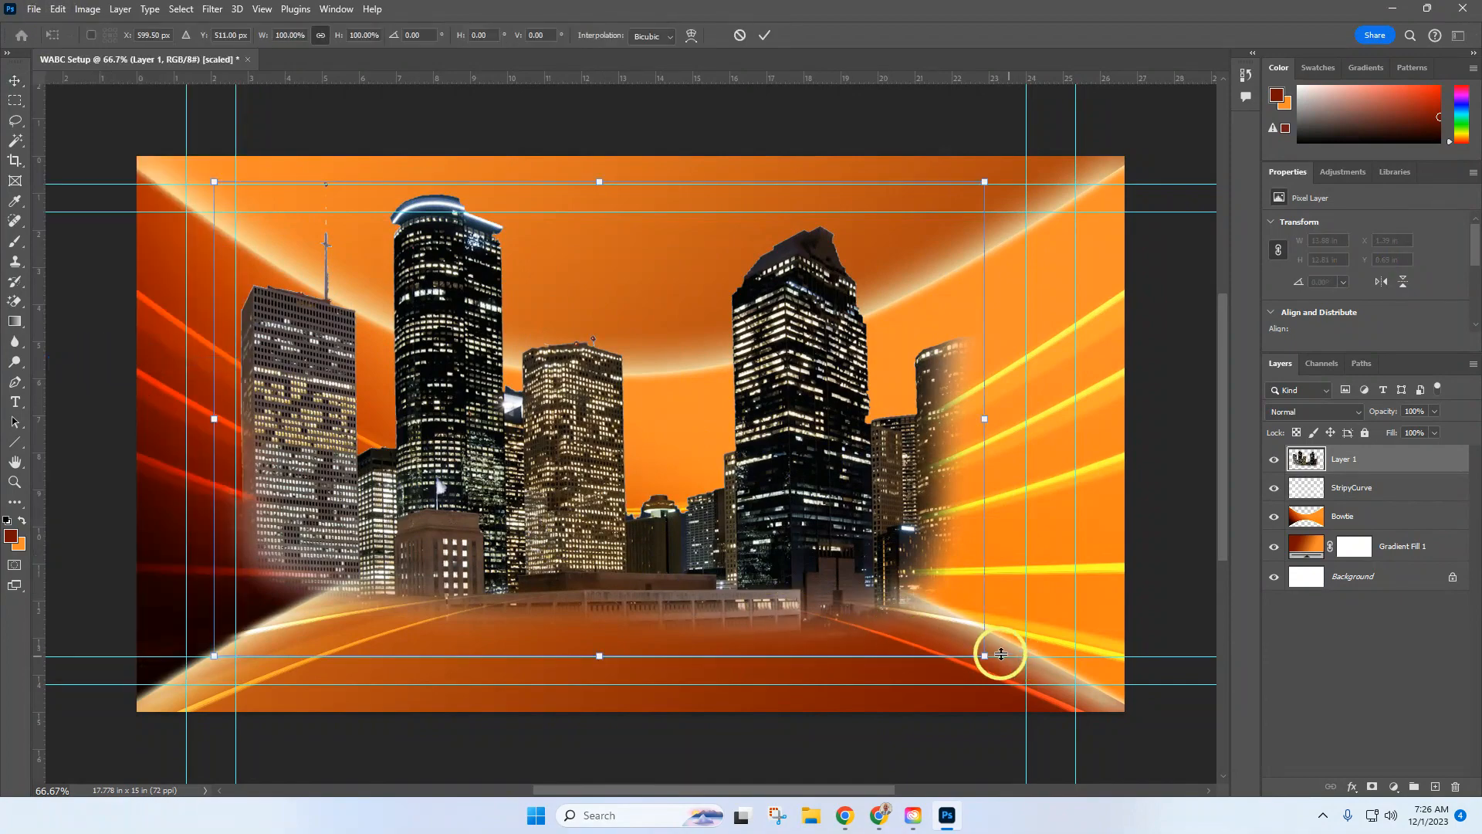
drag(985, 655, 854, 556)
drag(574, 453, 579, 469)
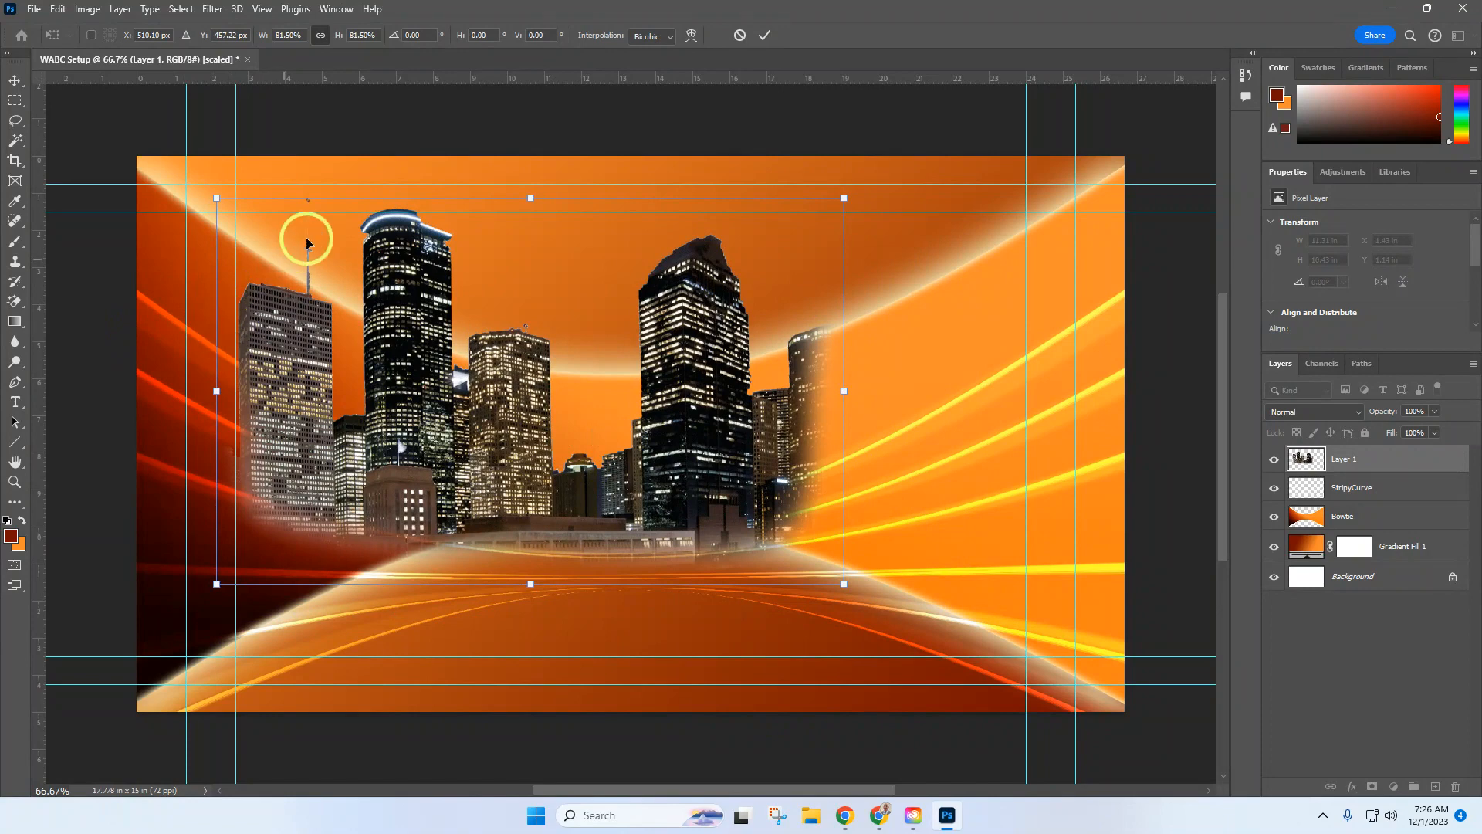
drag(403, 268, 404, 272)
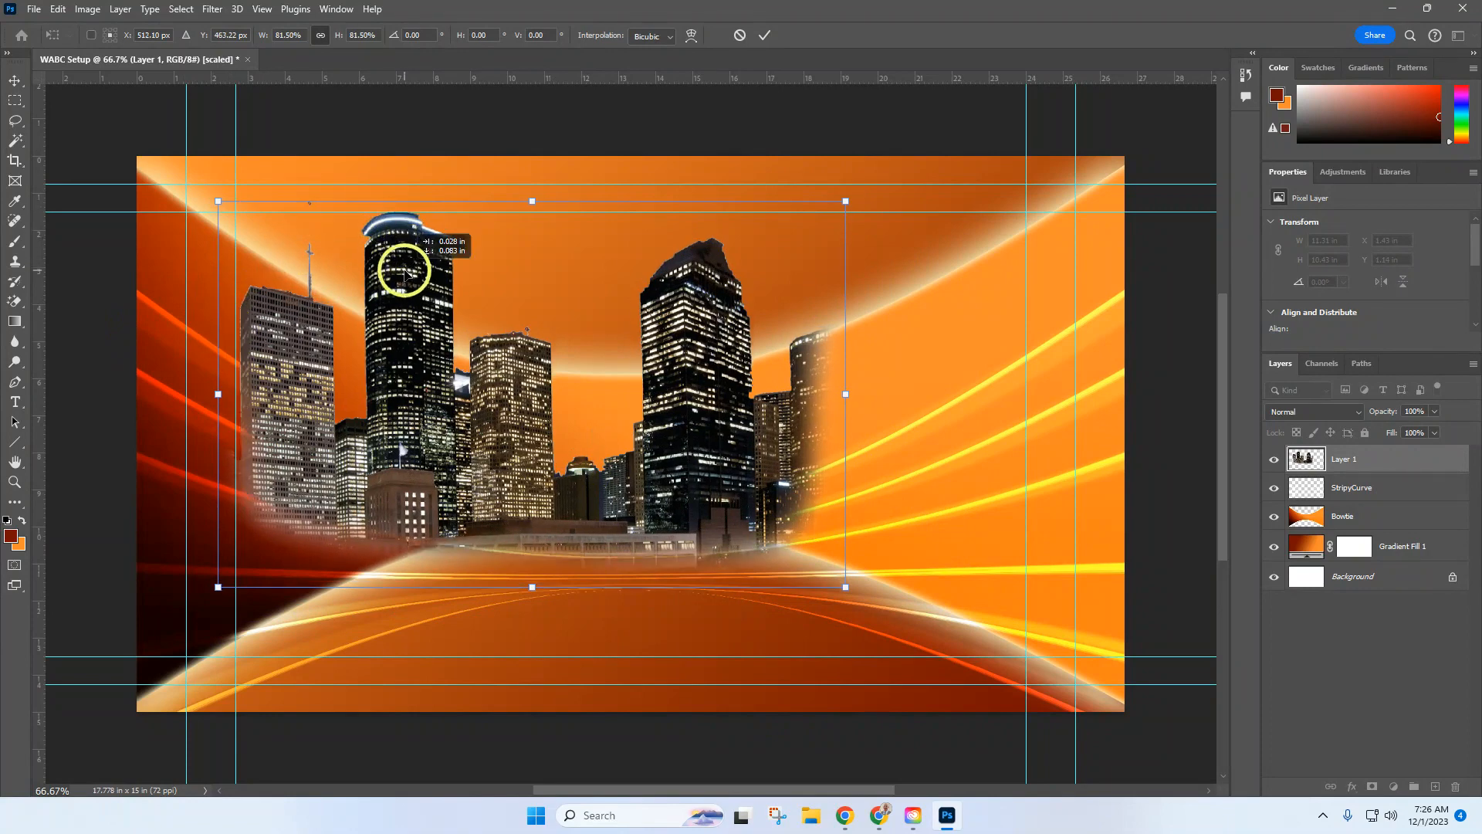
click(764, 37)
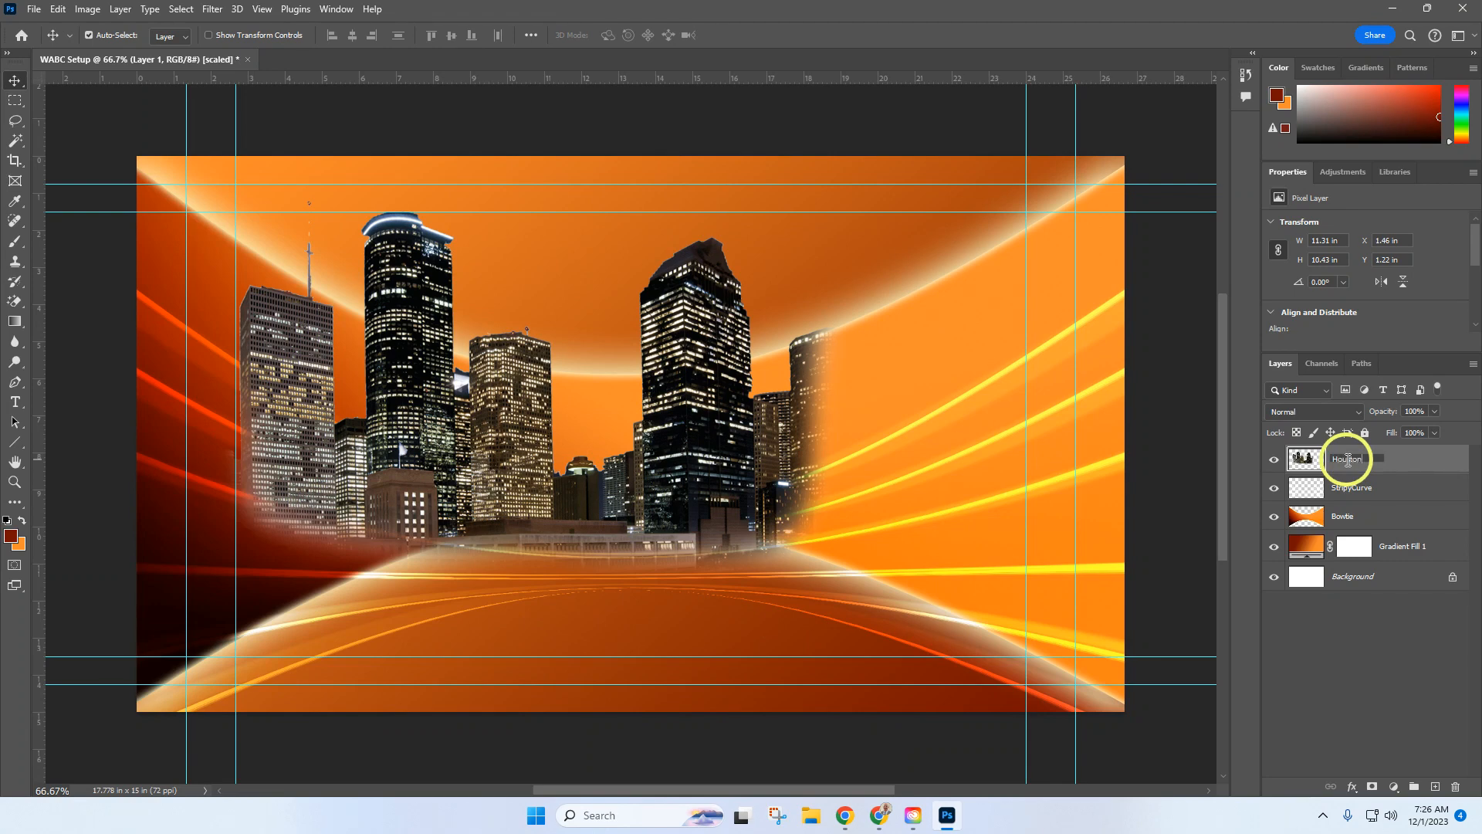
- Name the skyline layer Houston and set its blend mode to Color Dodge
click(1297, 411)
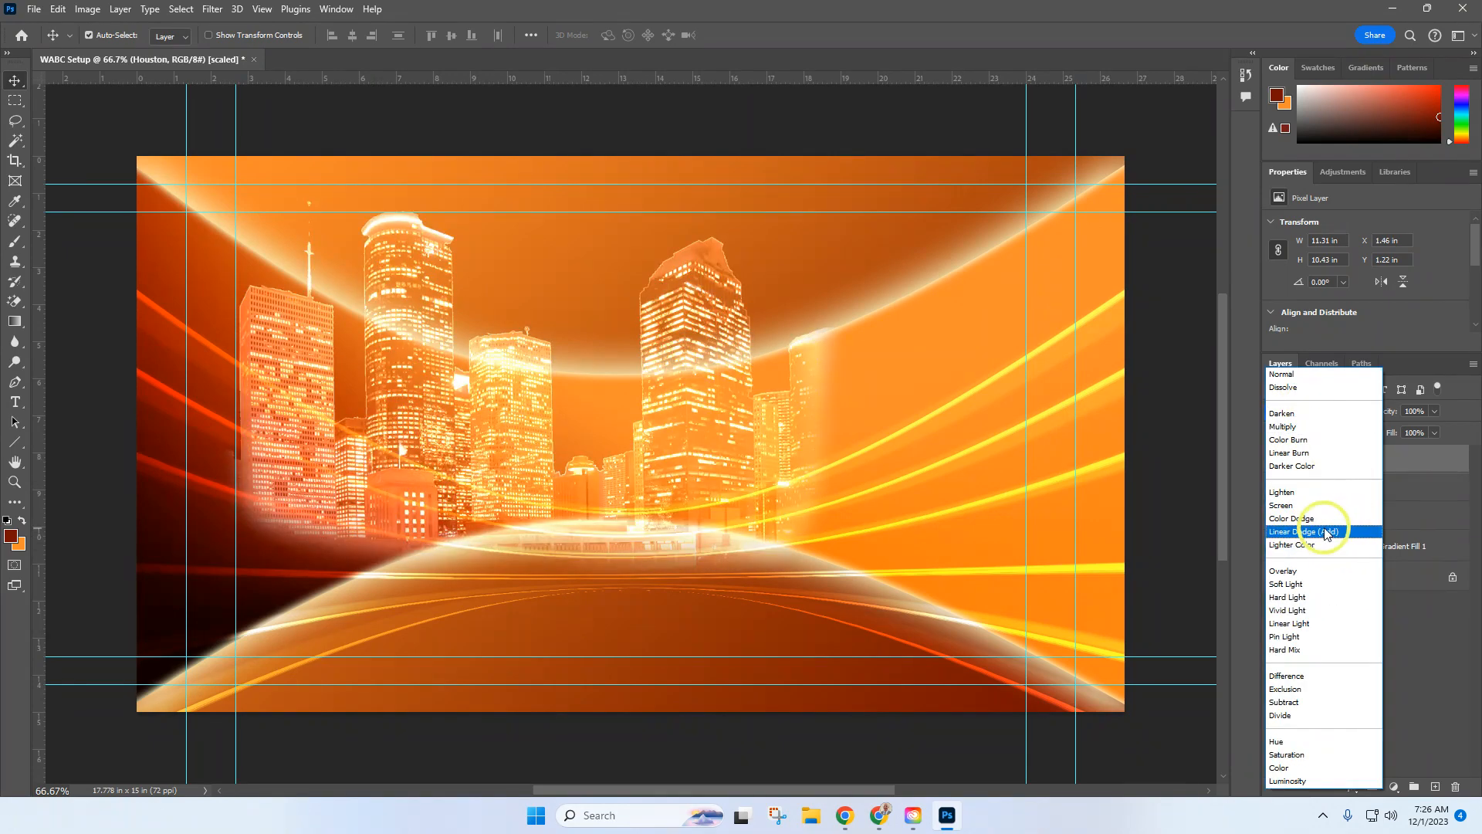
click(1312, 521)
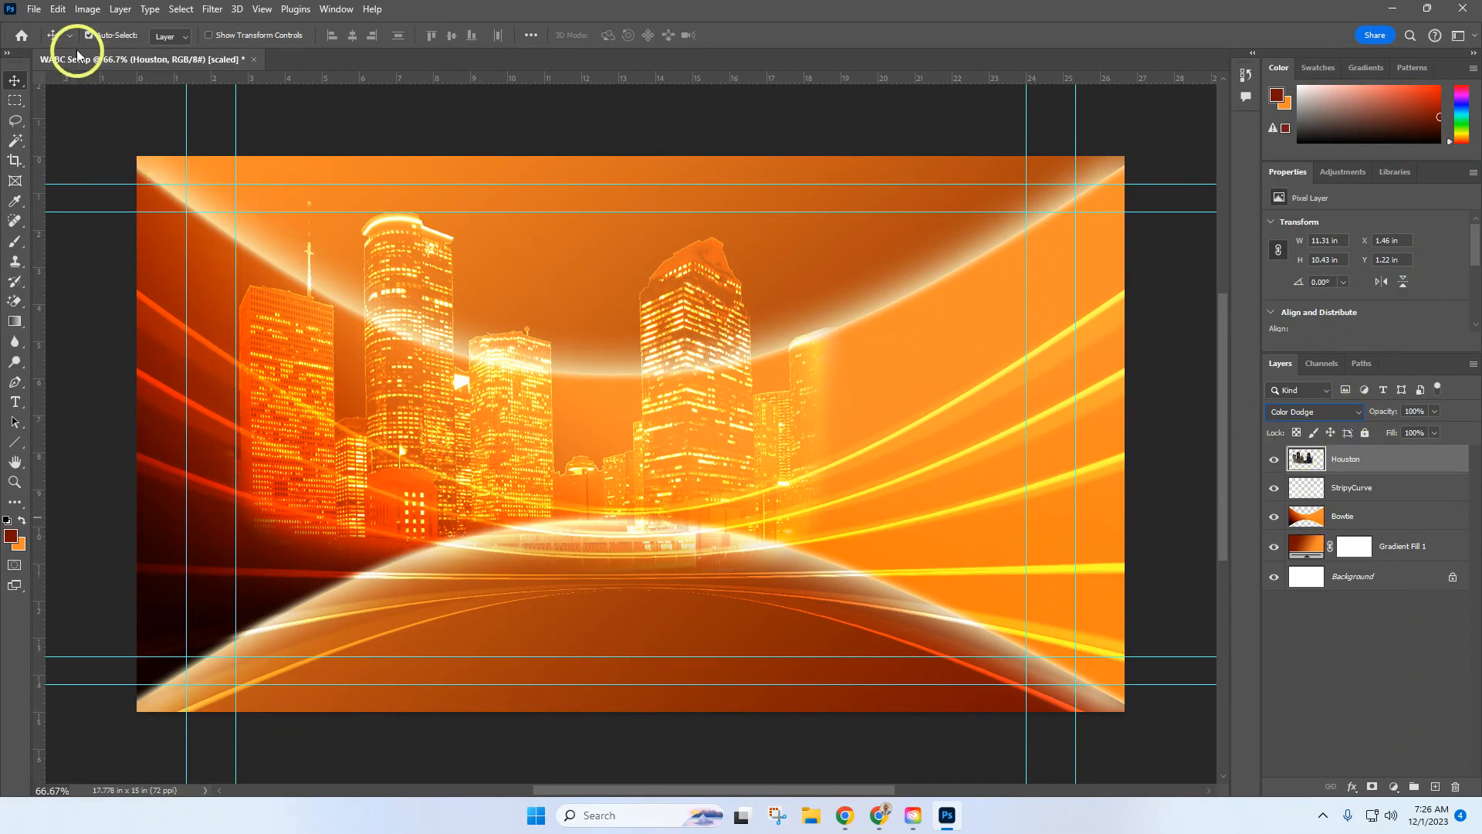
- Open NewsAt10 (1).png from the Downloads folder and detach it into a floating window
click(31, 9)
click(50, 45)
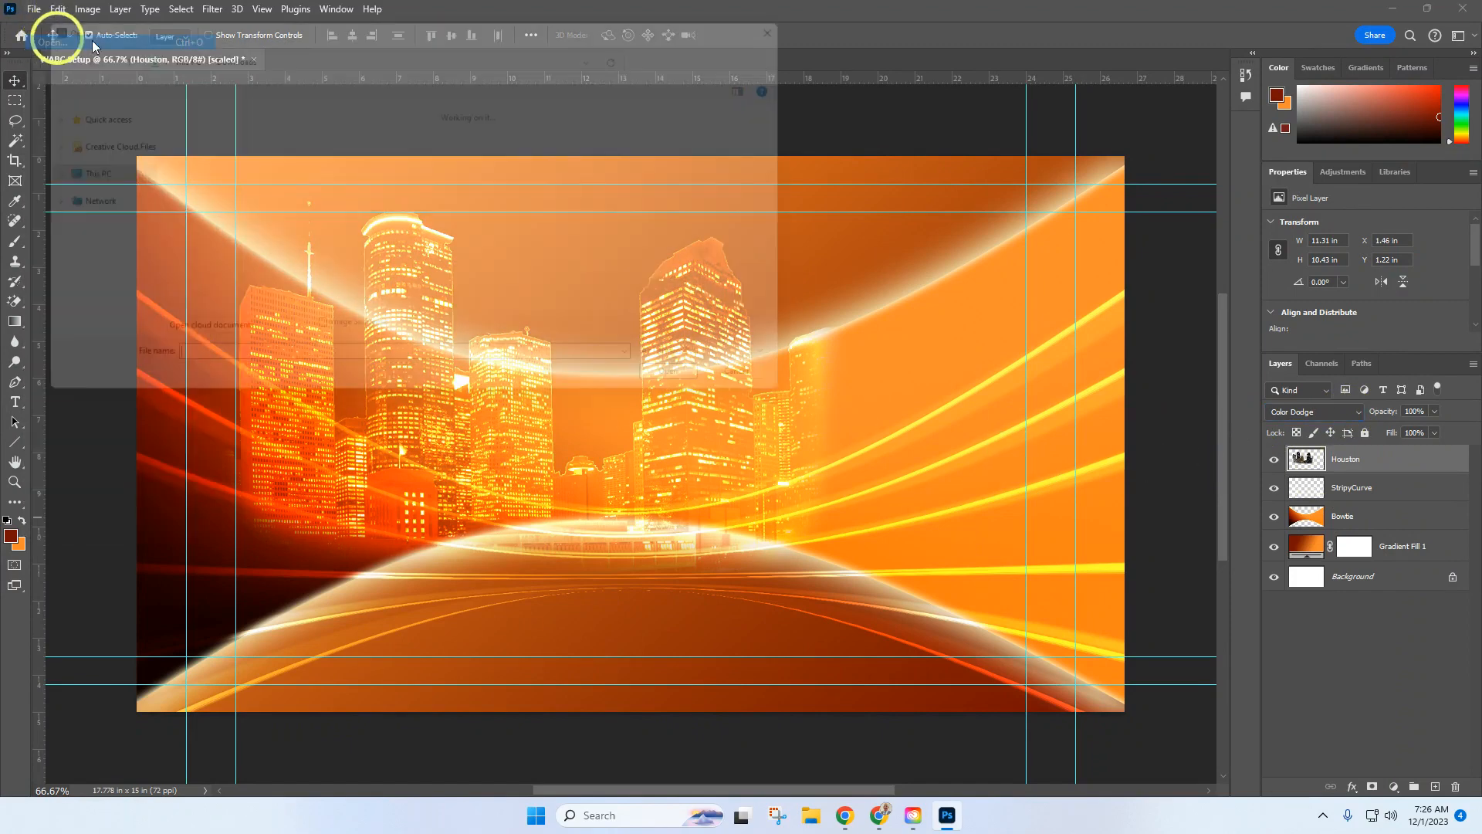
click(515, 202)
click(681, 397)
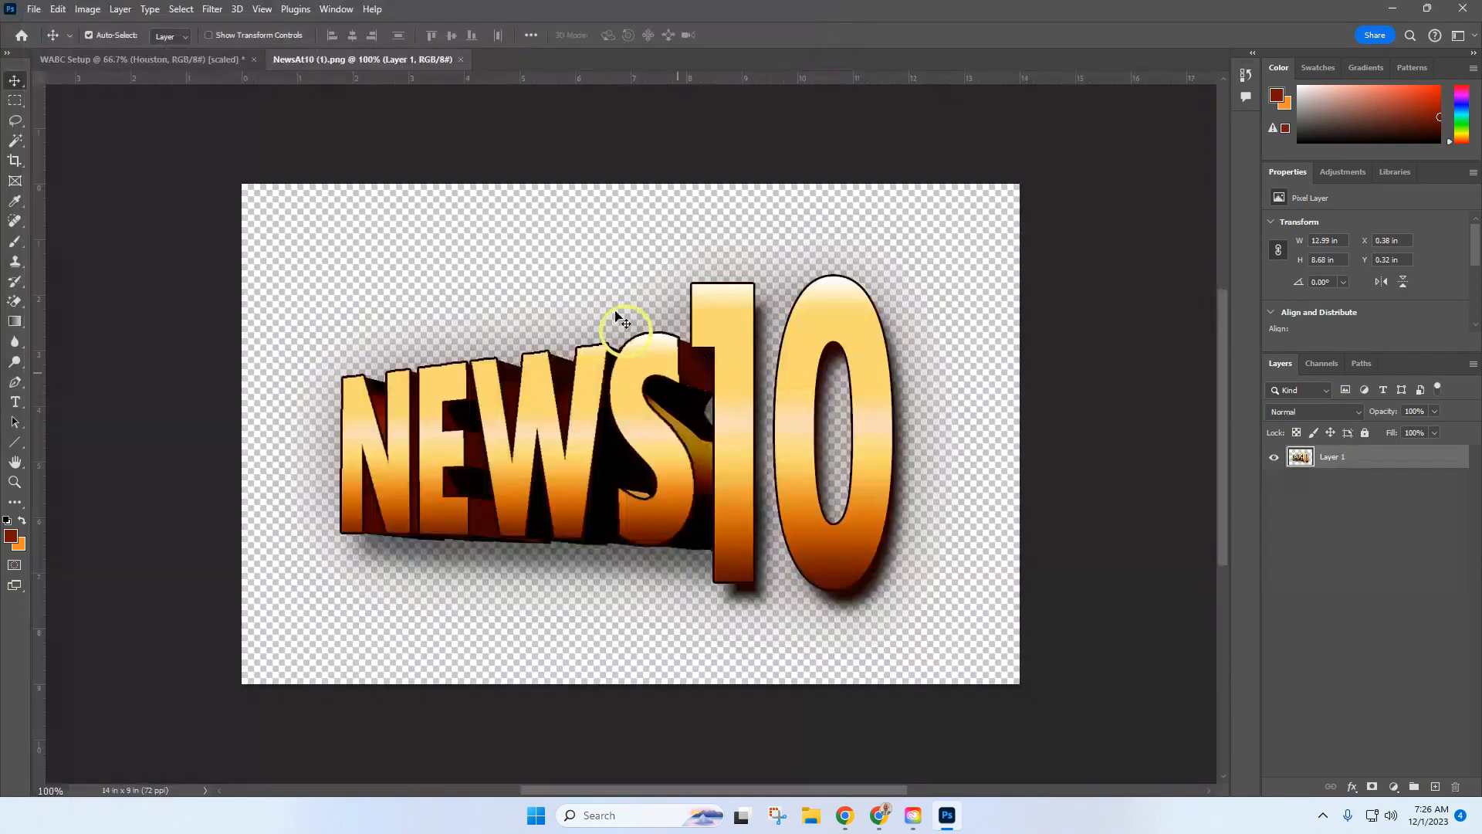
drag(417, 64, 421, 105)
- Copy the NEWS 10 logo into the right half of WABC Setup on a layer named News10, closing the source image
drag(481, 357, 252, 354)
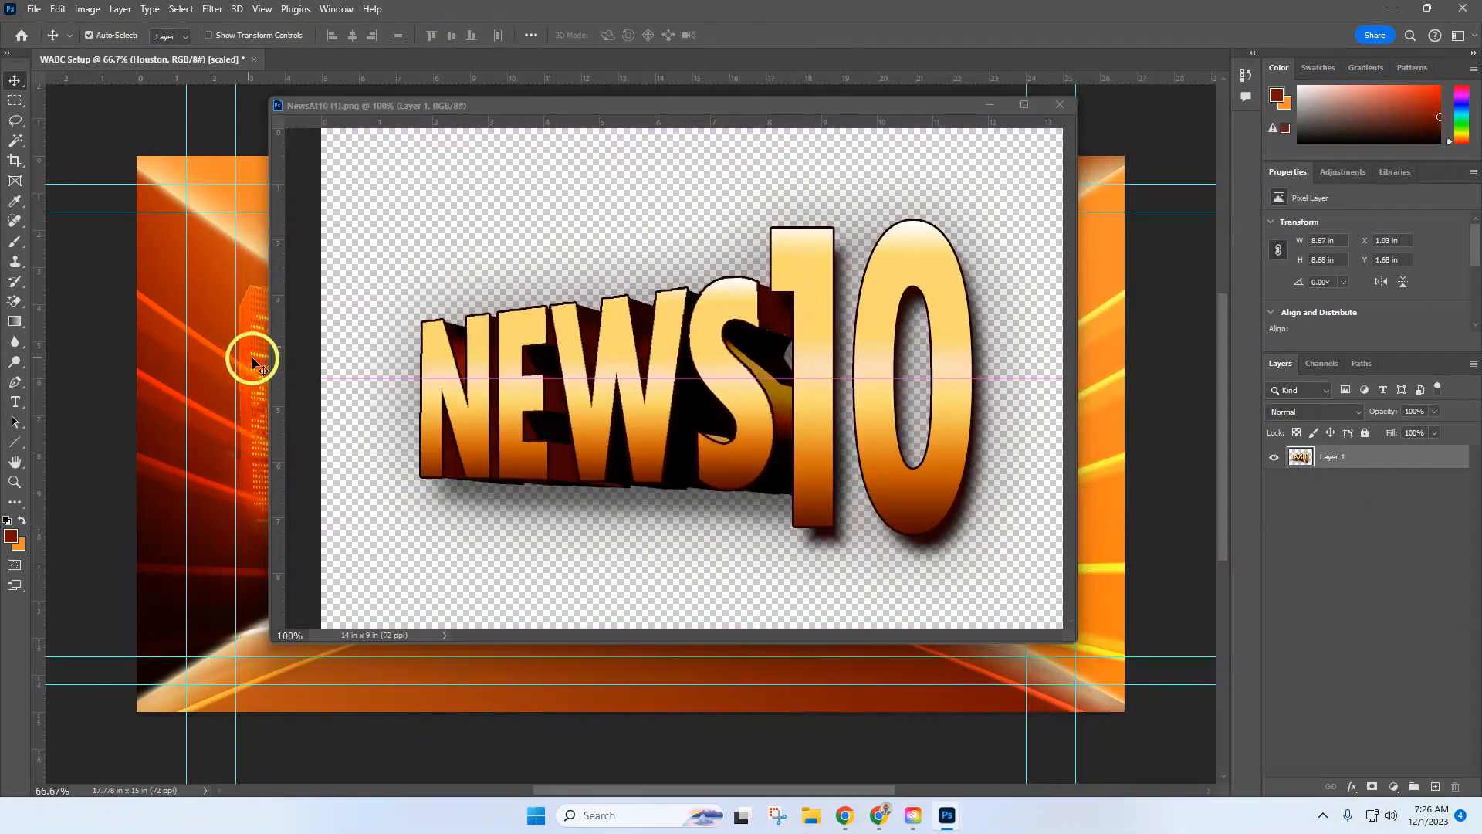
click(1056, 104)
drag(476, 379, 868, 417)
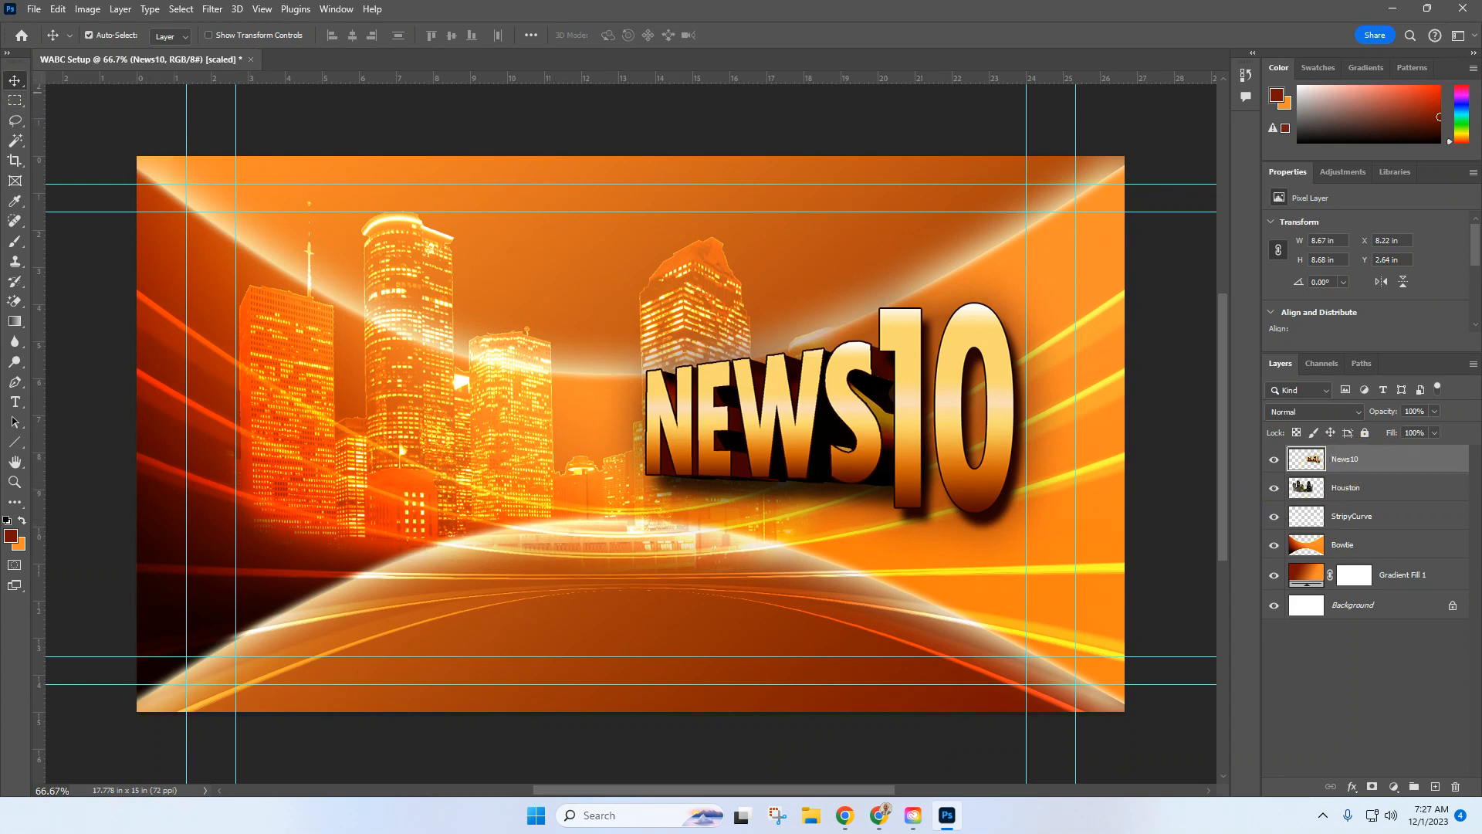
- Open ABC (1).png from the Downloads folder in a floating window and copy the abc logo into WABC Setup
click(35, 10)
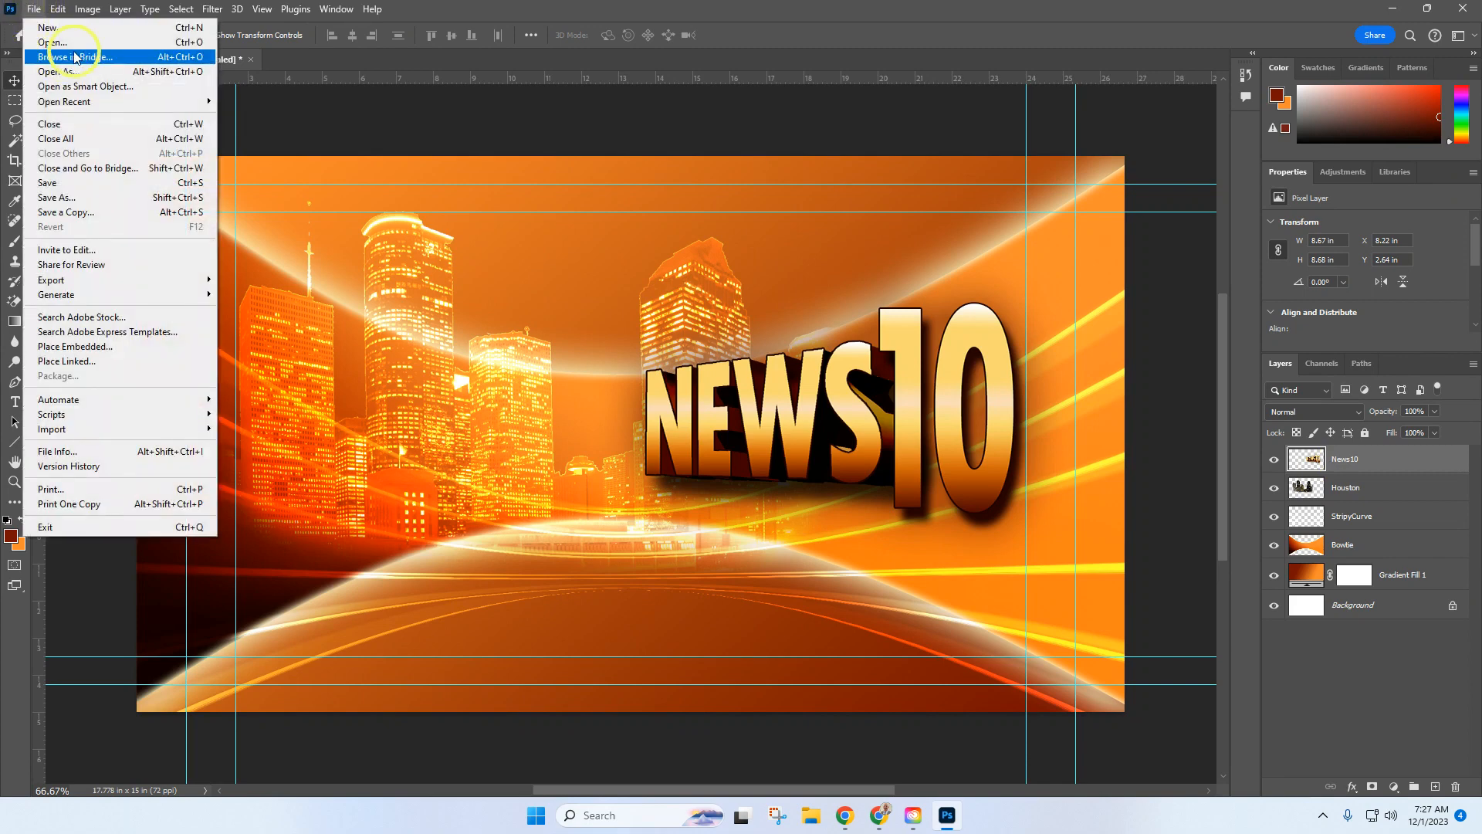
click(46, 43)
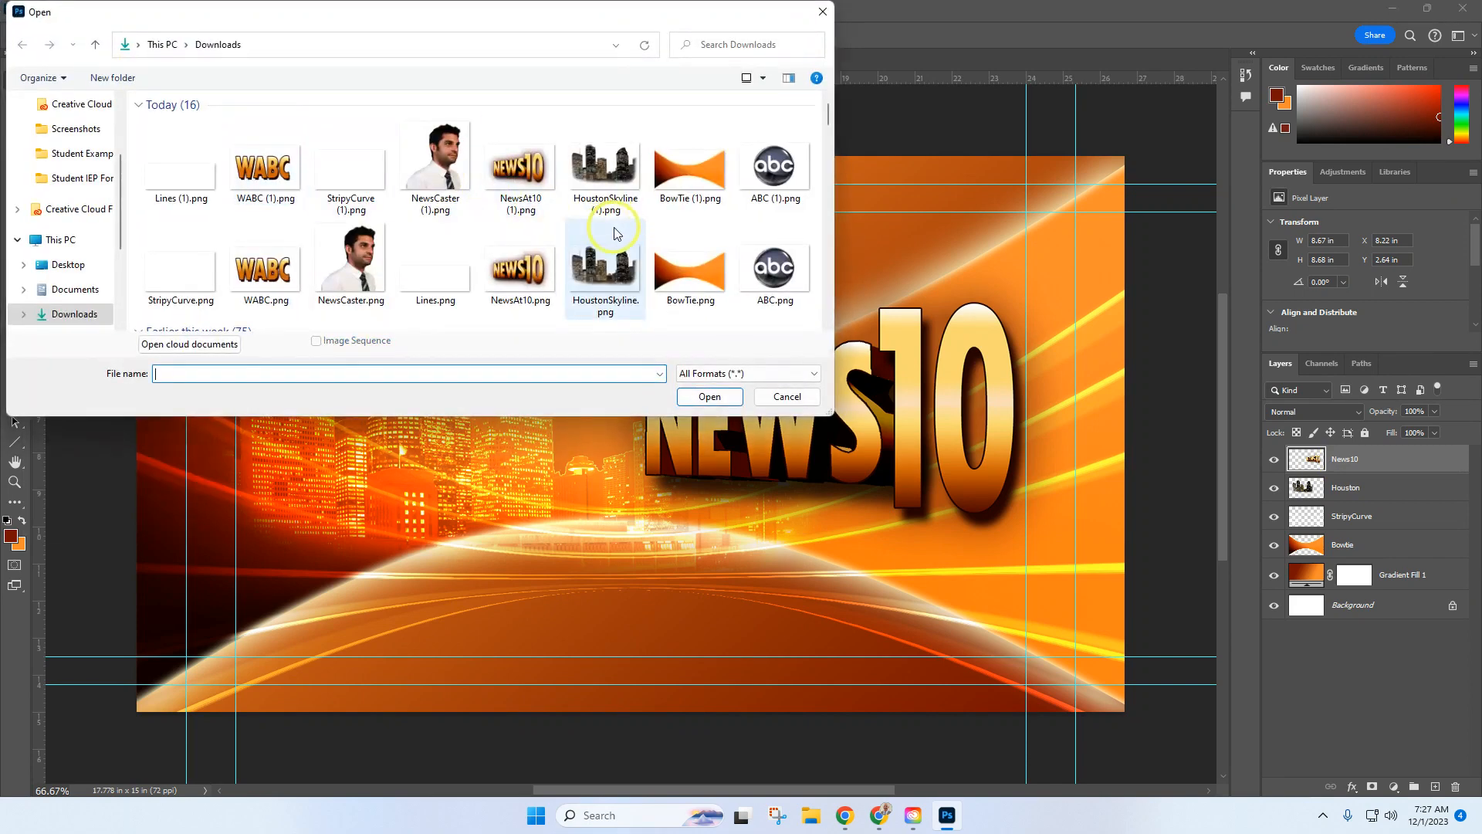
click(775, 169)
click(718, 397)
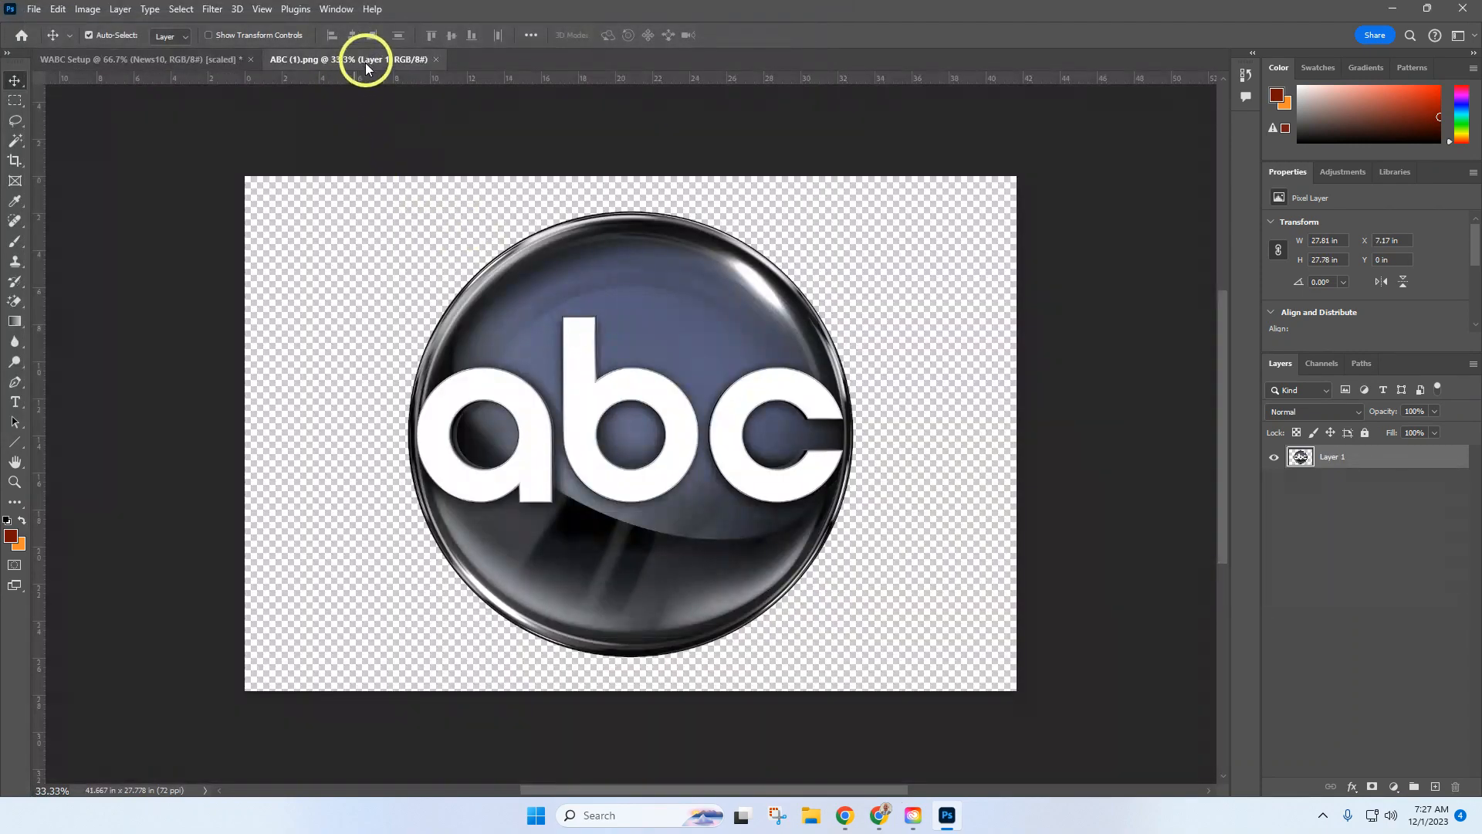
drag(366, 60, 347, 122)
drag(463, 380, 209, 392)
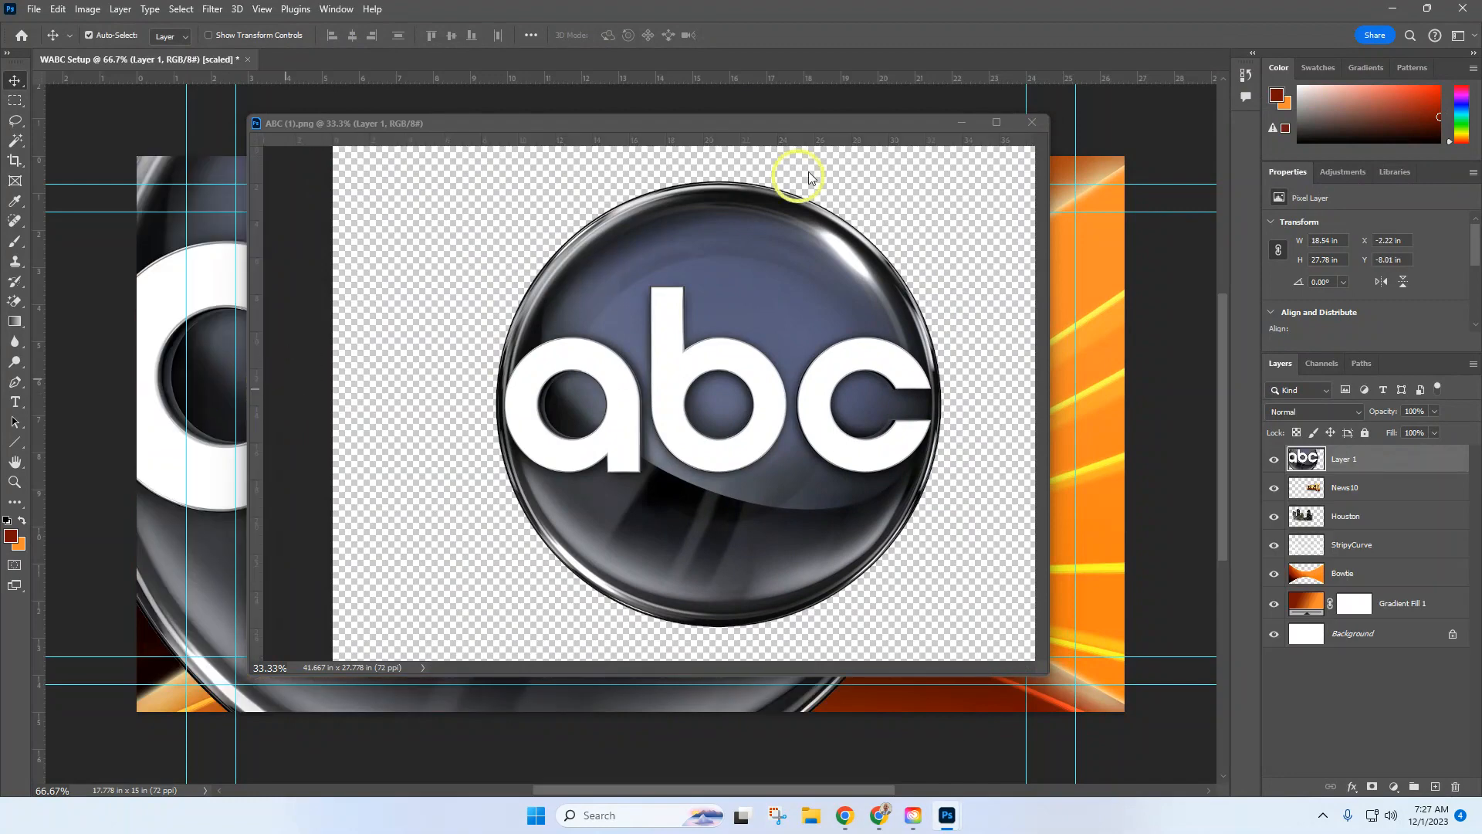
- Close the ABC source image, scale the abc logo to about 12.28%, place it left of NEWS 10 and name its layer ABC
click(1035, 121)
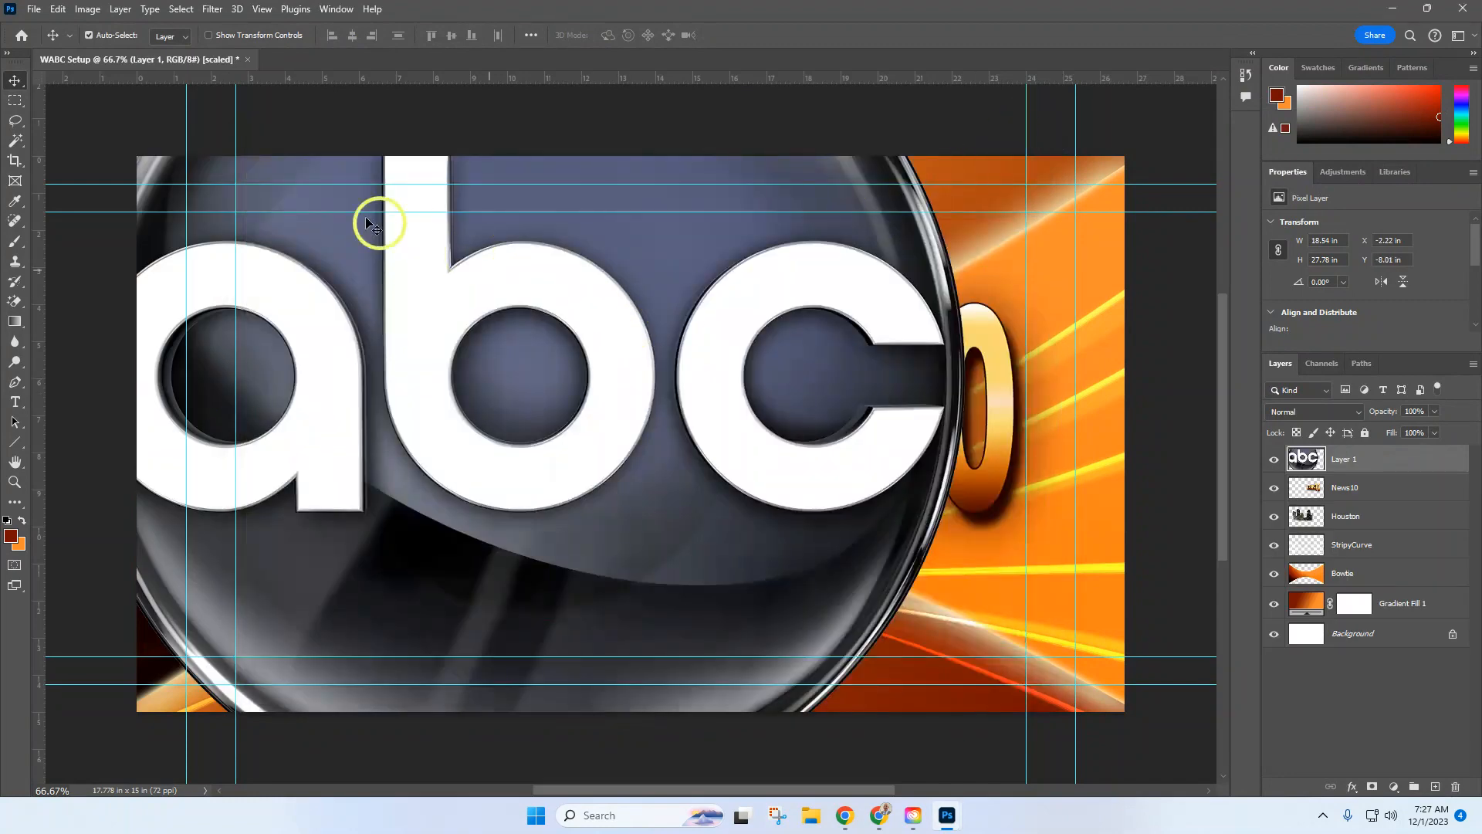
click(57, 9)
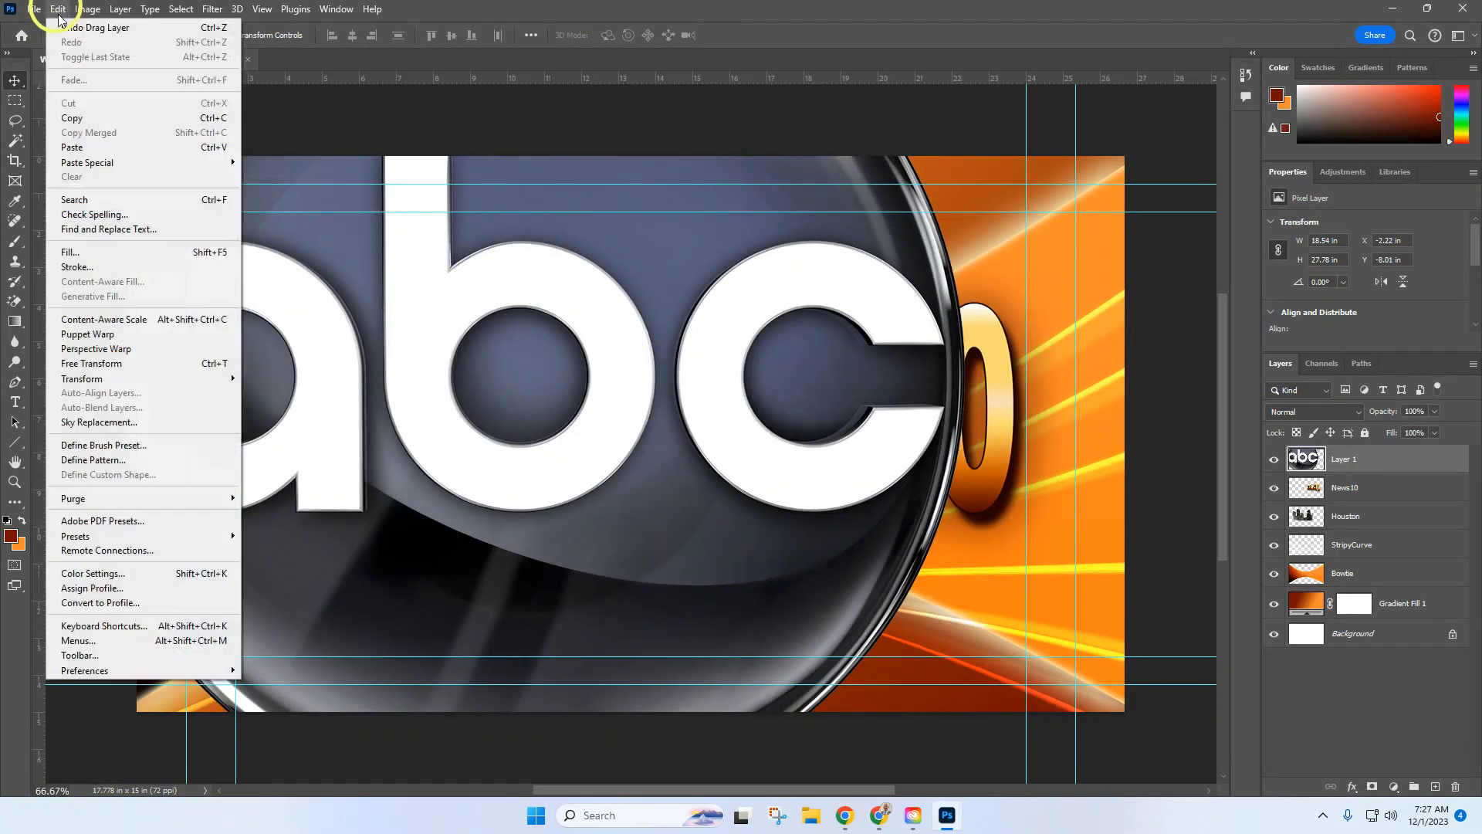
click(122, 367)
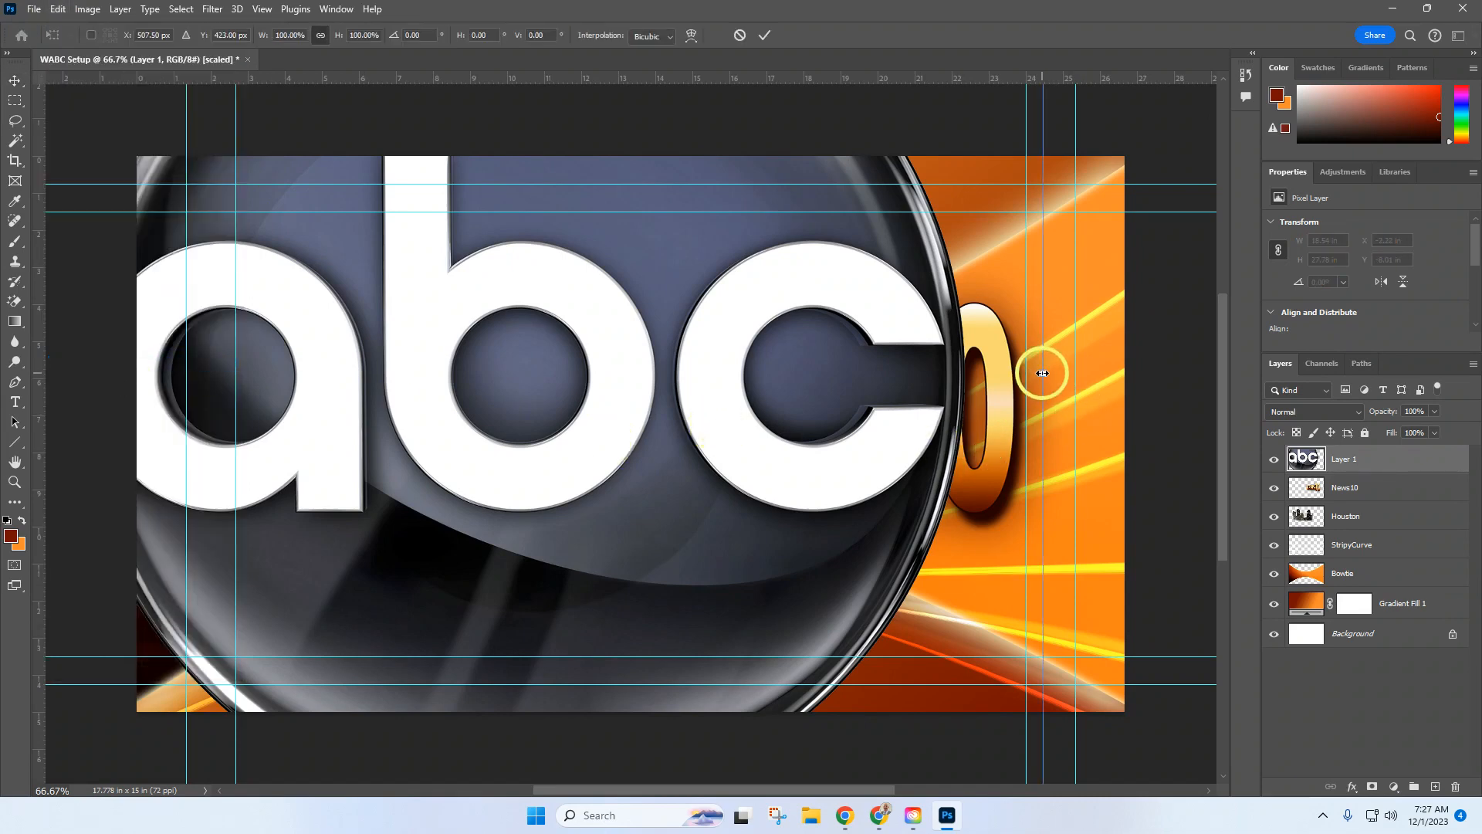
drag(1042, 373, 566, 434)
drag(656, 422, 608, 430)
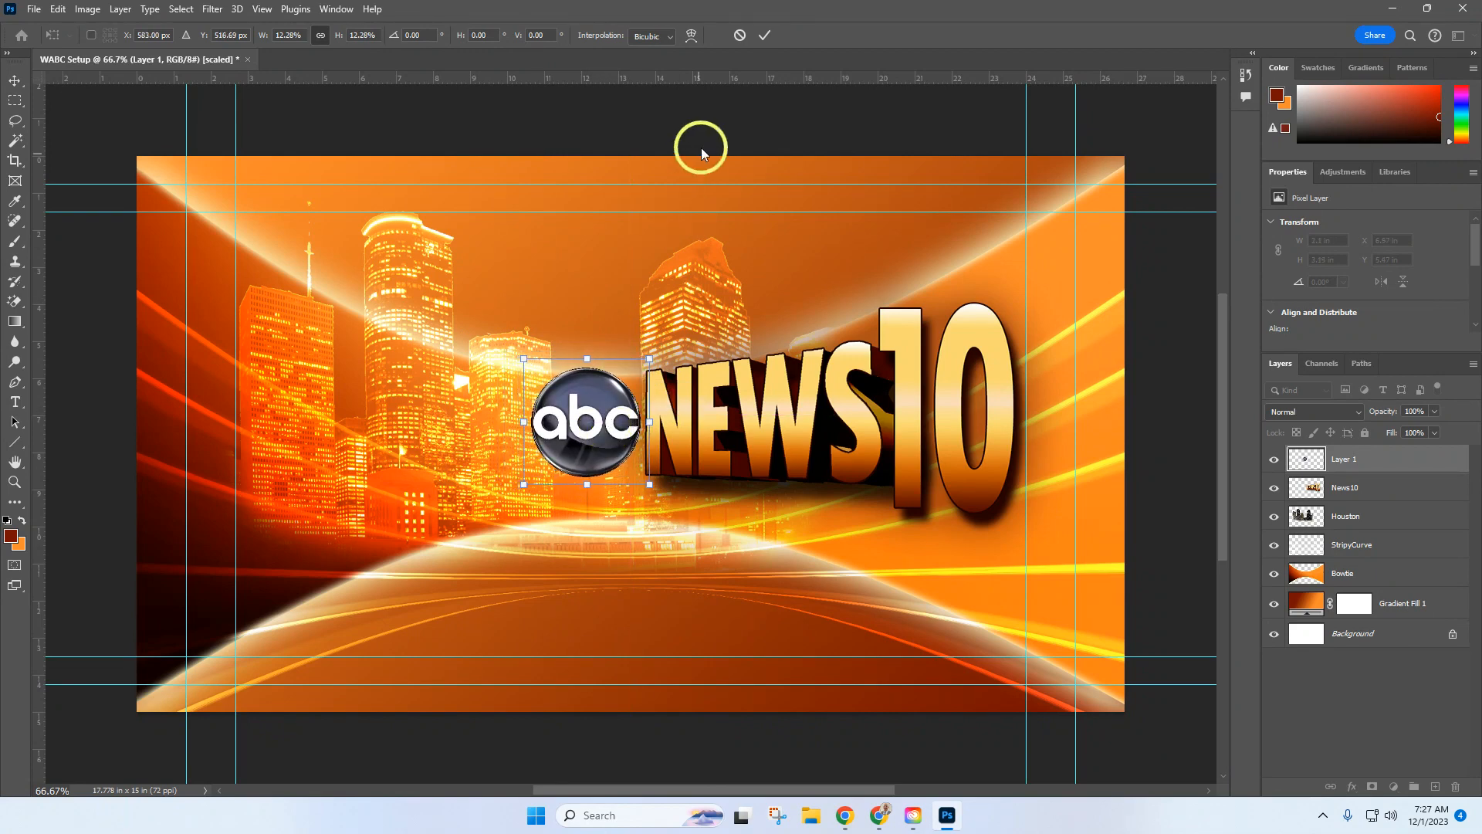
click(764, 35)
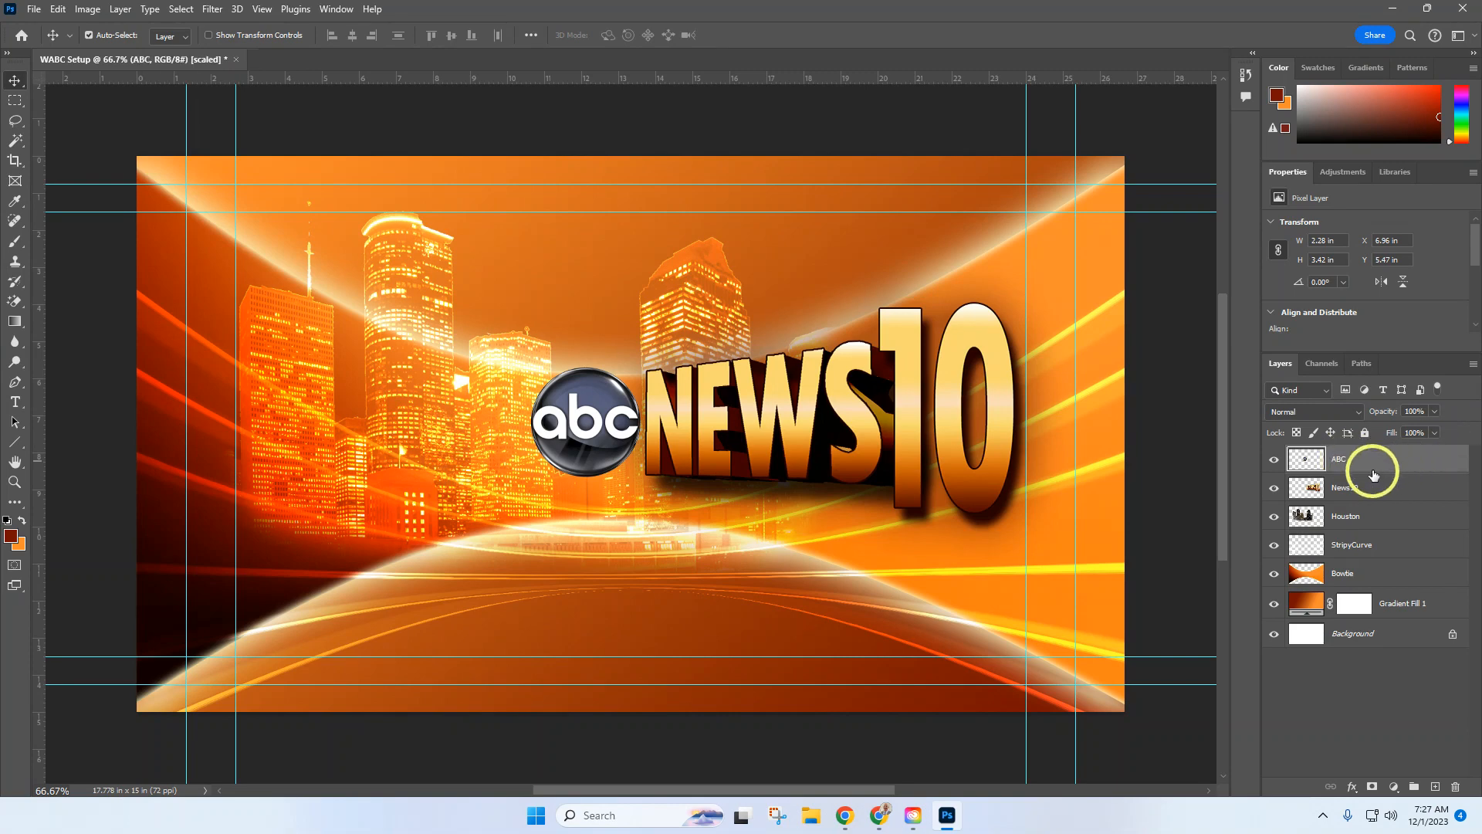
- Duplicate the ABC layer as ABC copy and place the duplicate logo in the lower right half of the canvas
right_click(1375, 464)
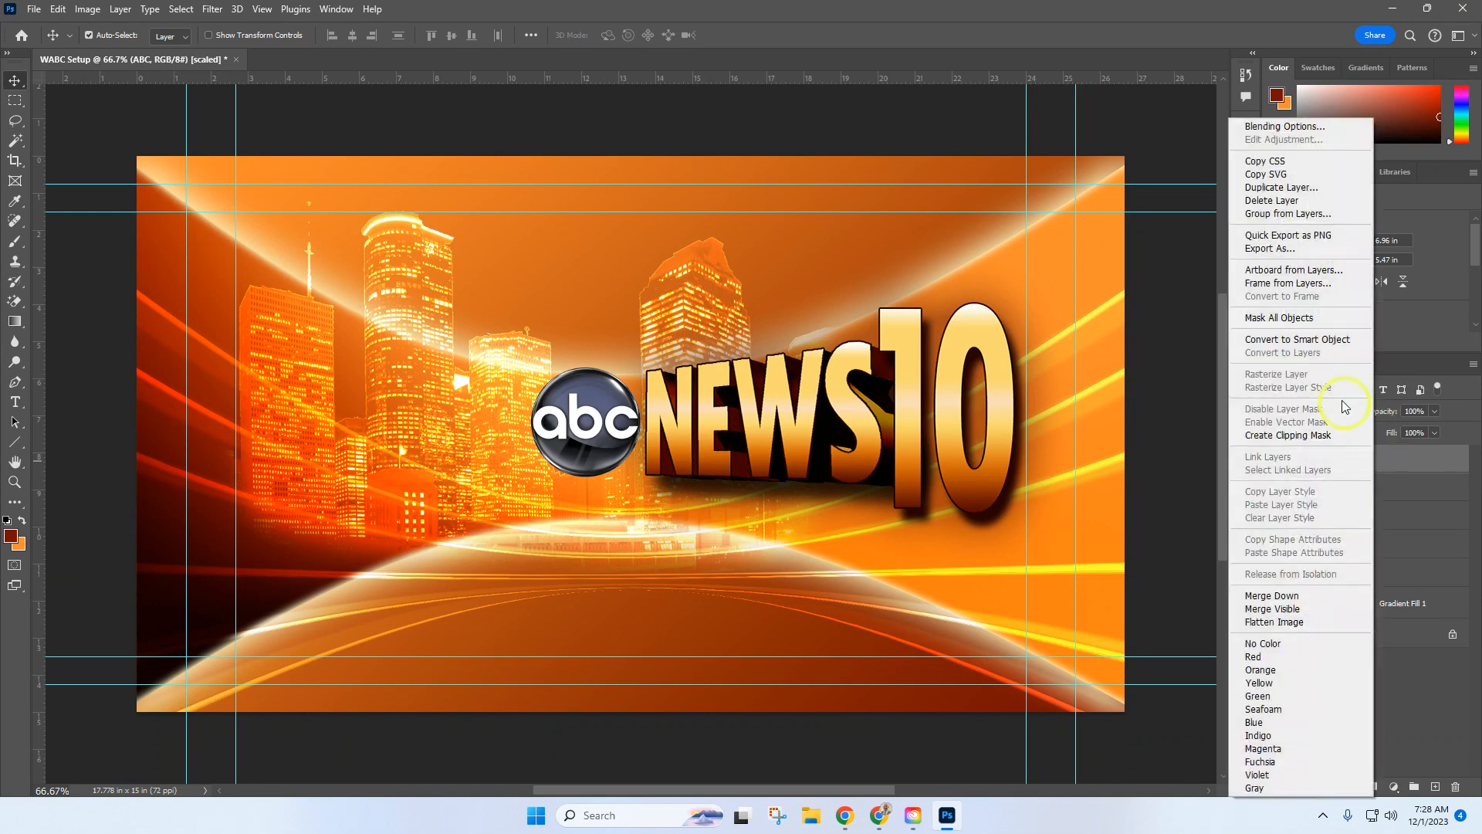
click(1282, 187)
click(866, 226)
drag(607, 459, 760, 638)
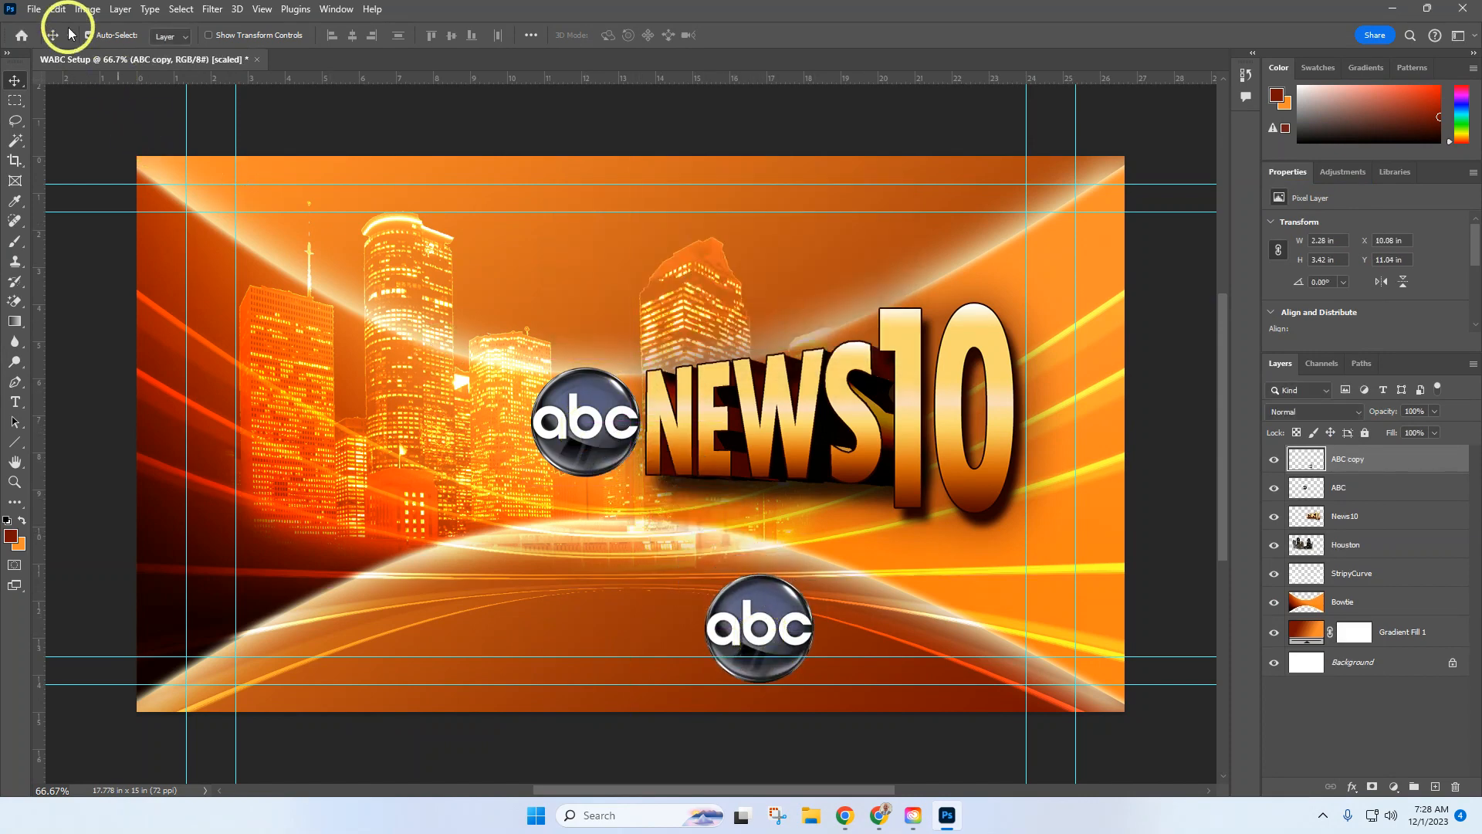
- Open WABC (1).png from the Downloads folder and detach it into a floating window
click(34, 9)
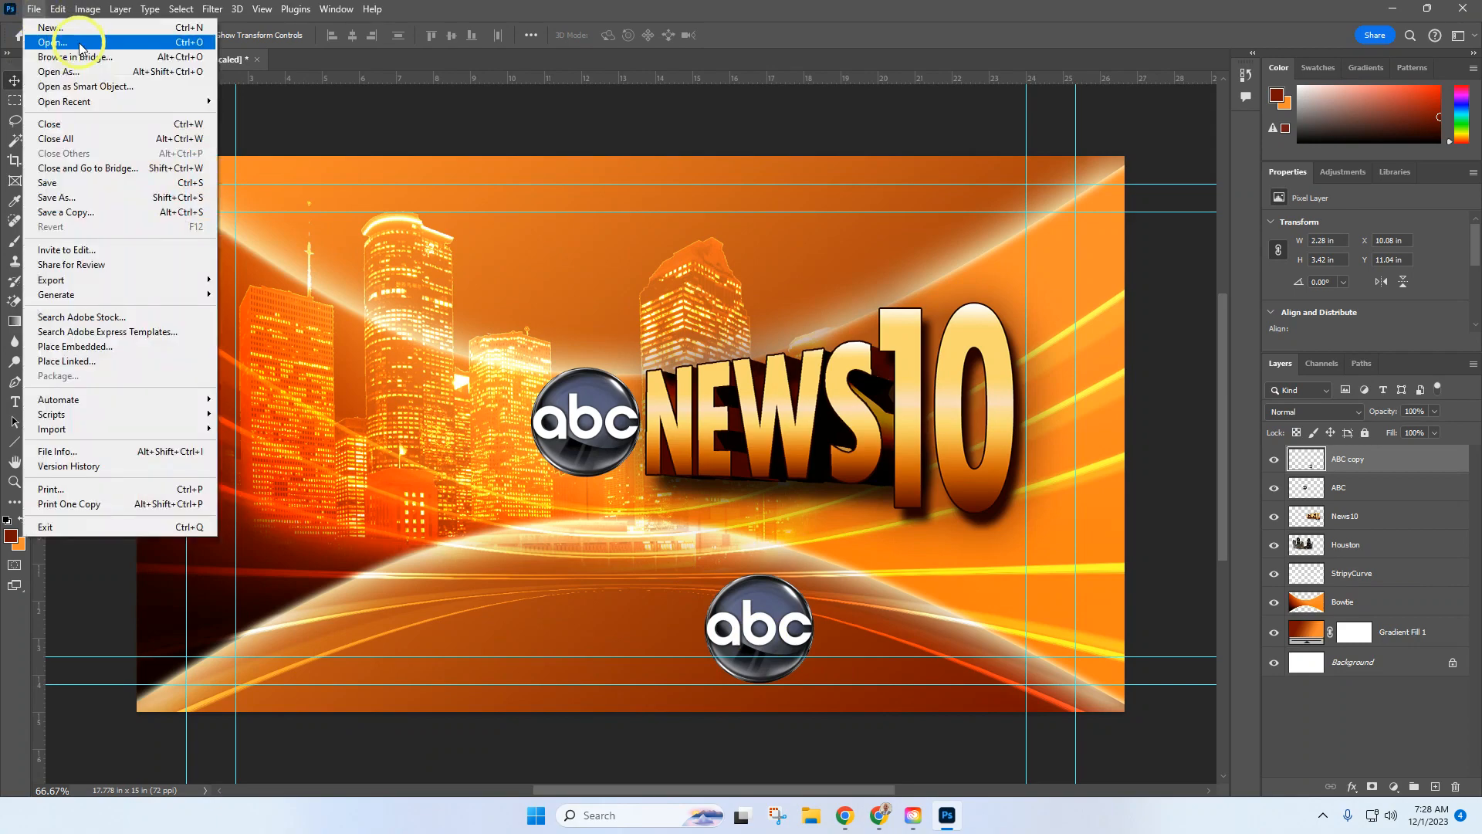
click(74, 43)
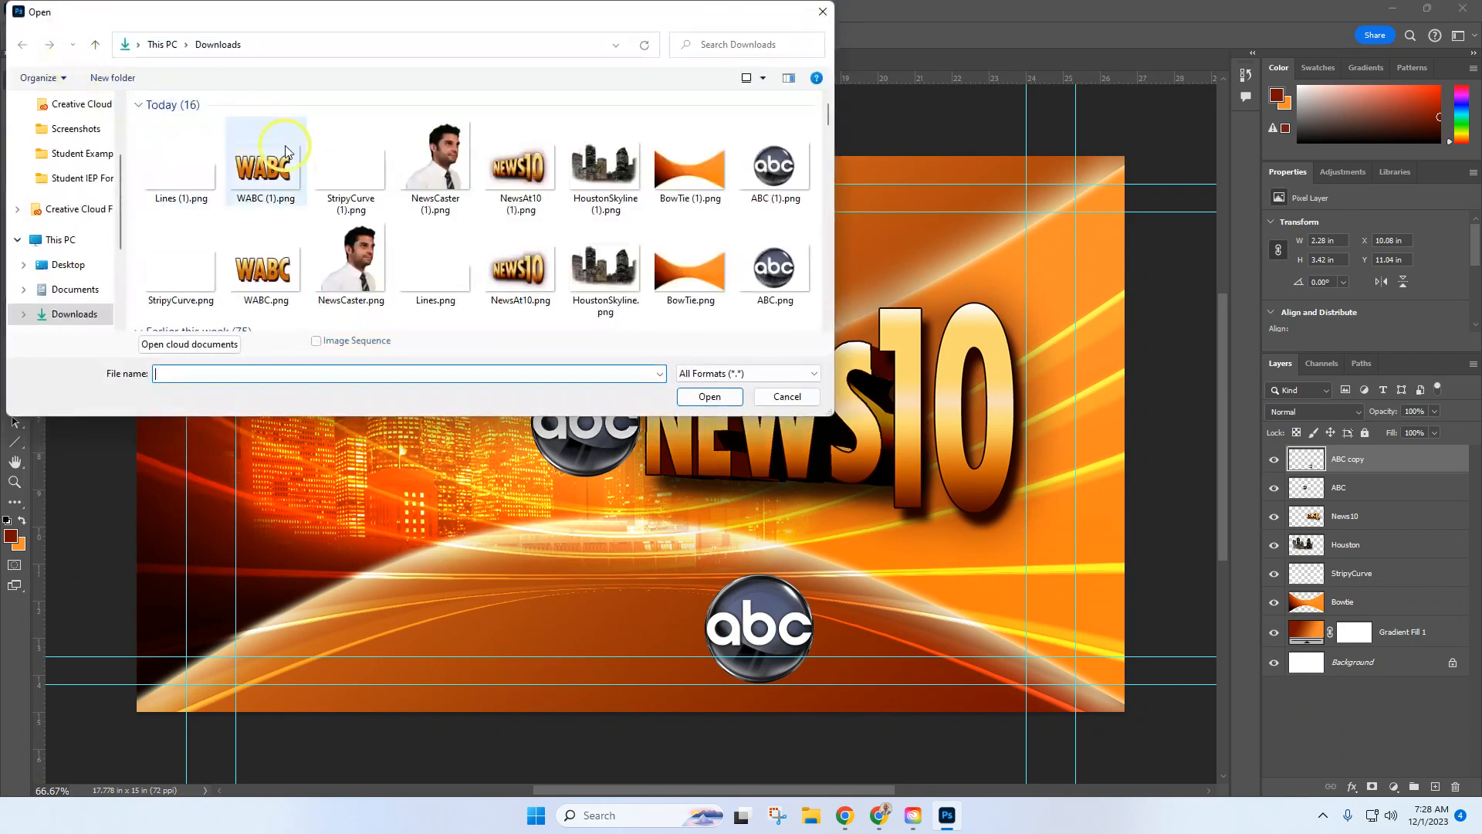
click(266, 182)
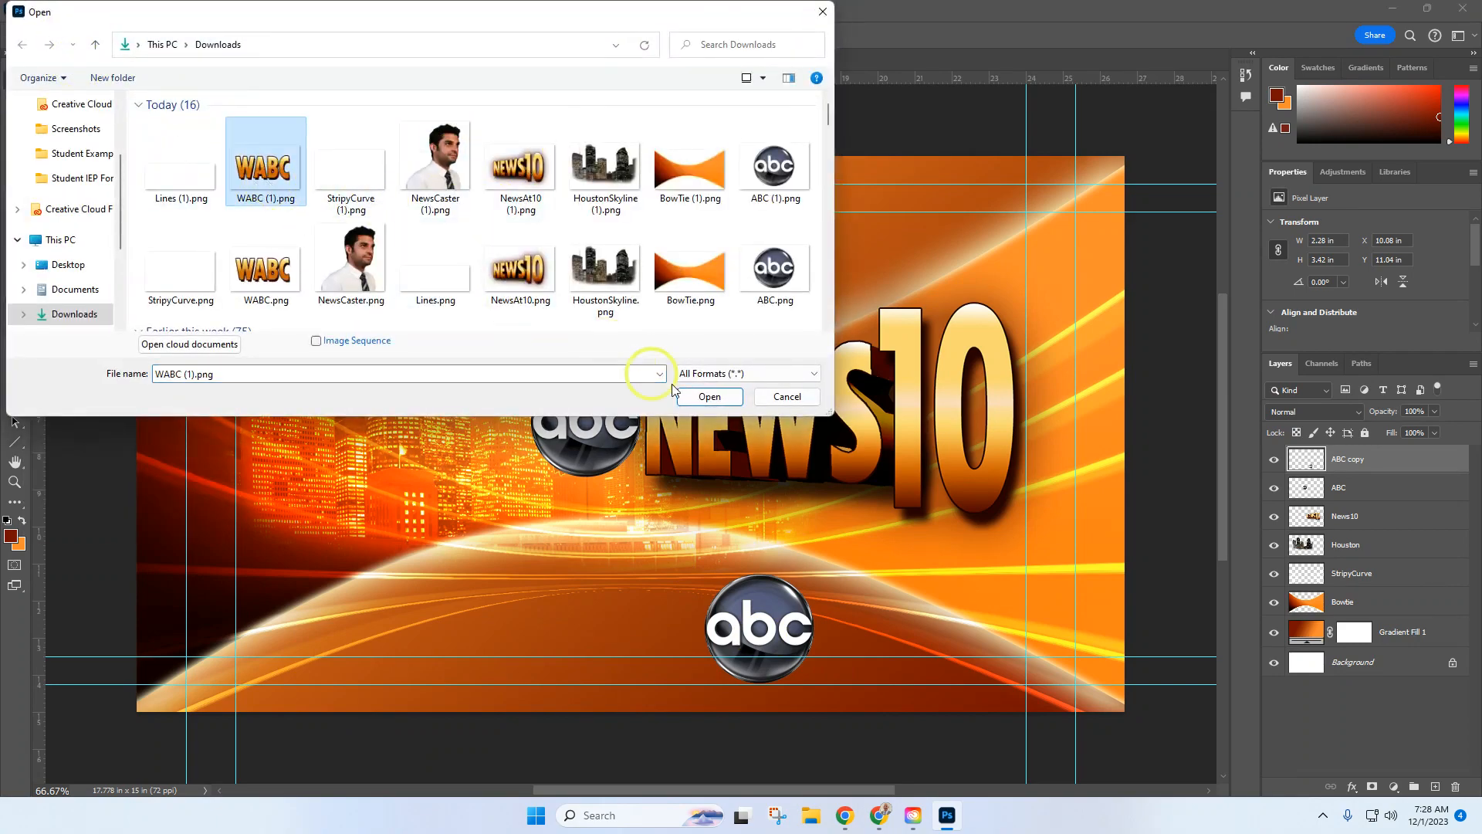
click(707, 396)
drag(407, 63, 474, 233)
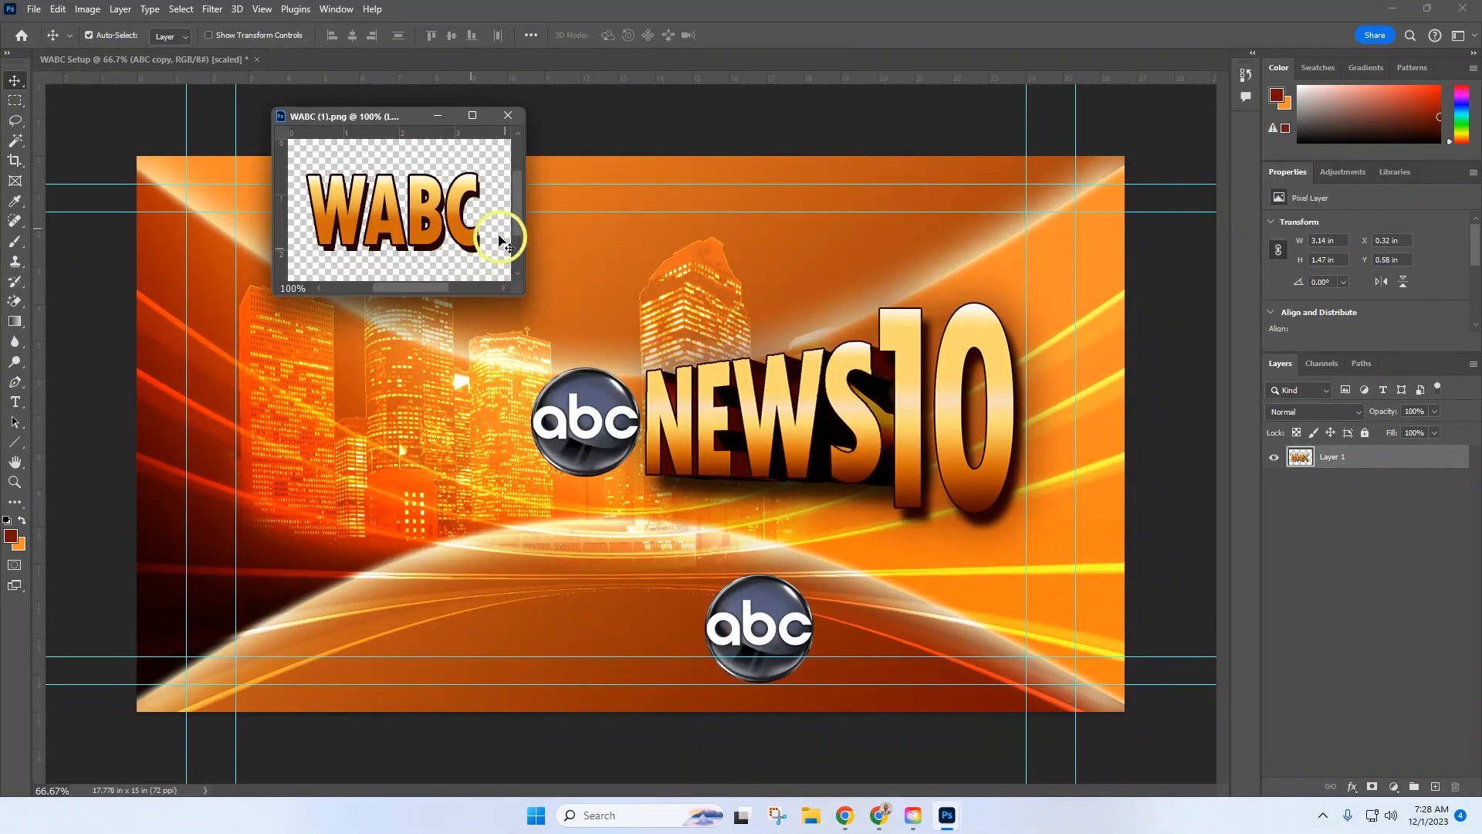
- Copy the WABC logo into WABC Setup, close the source image and place the logo in the lower right corner inside the guides
drag(399, 227, 401, 348)
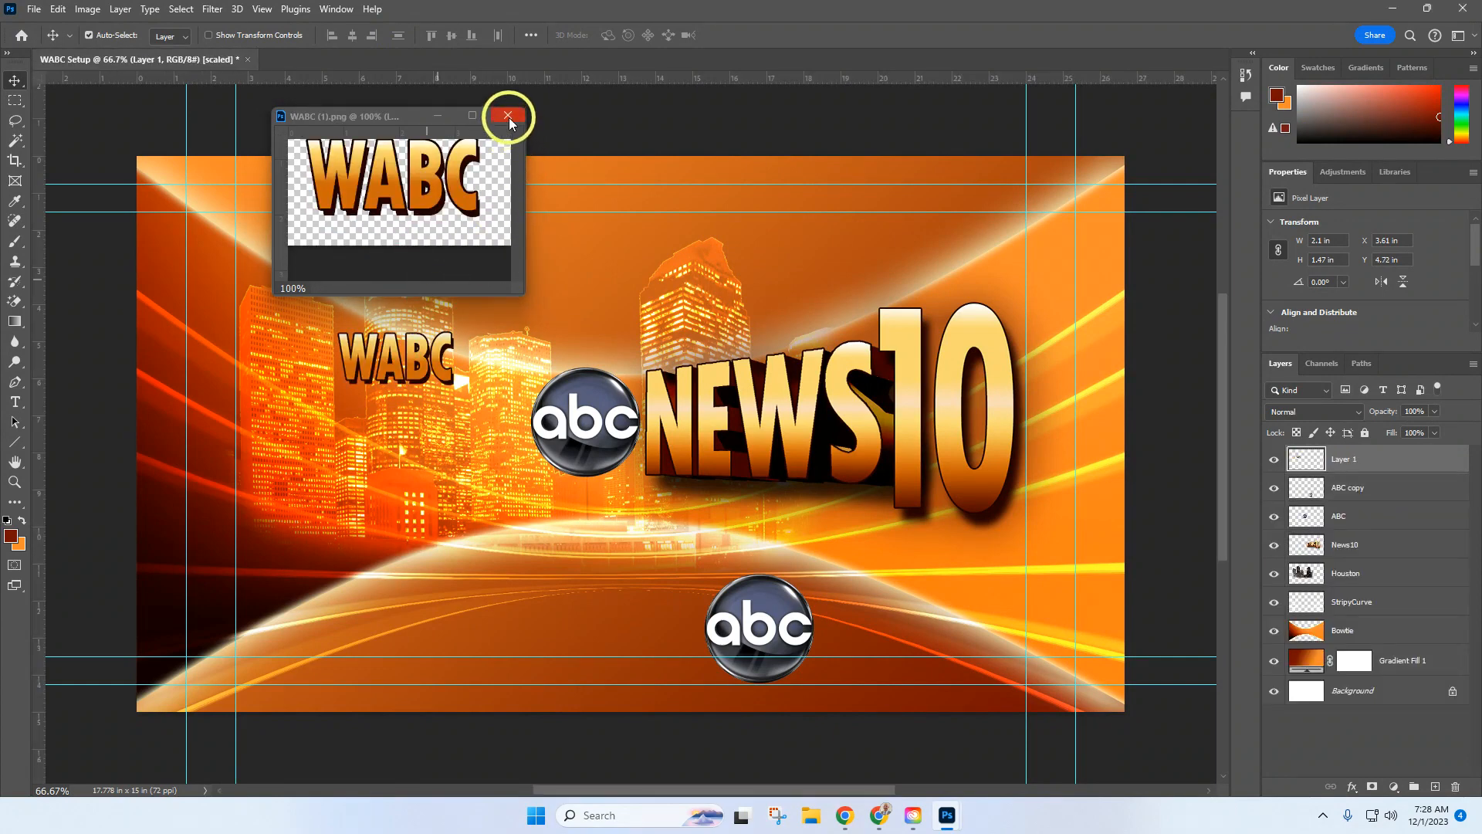
click(508, 117)
drag(423, 361, 992, 635)
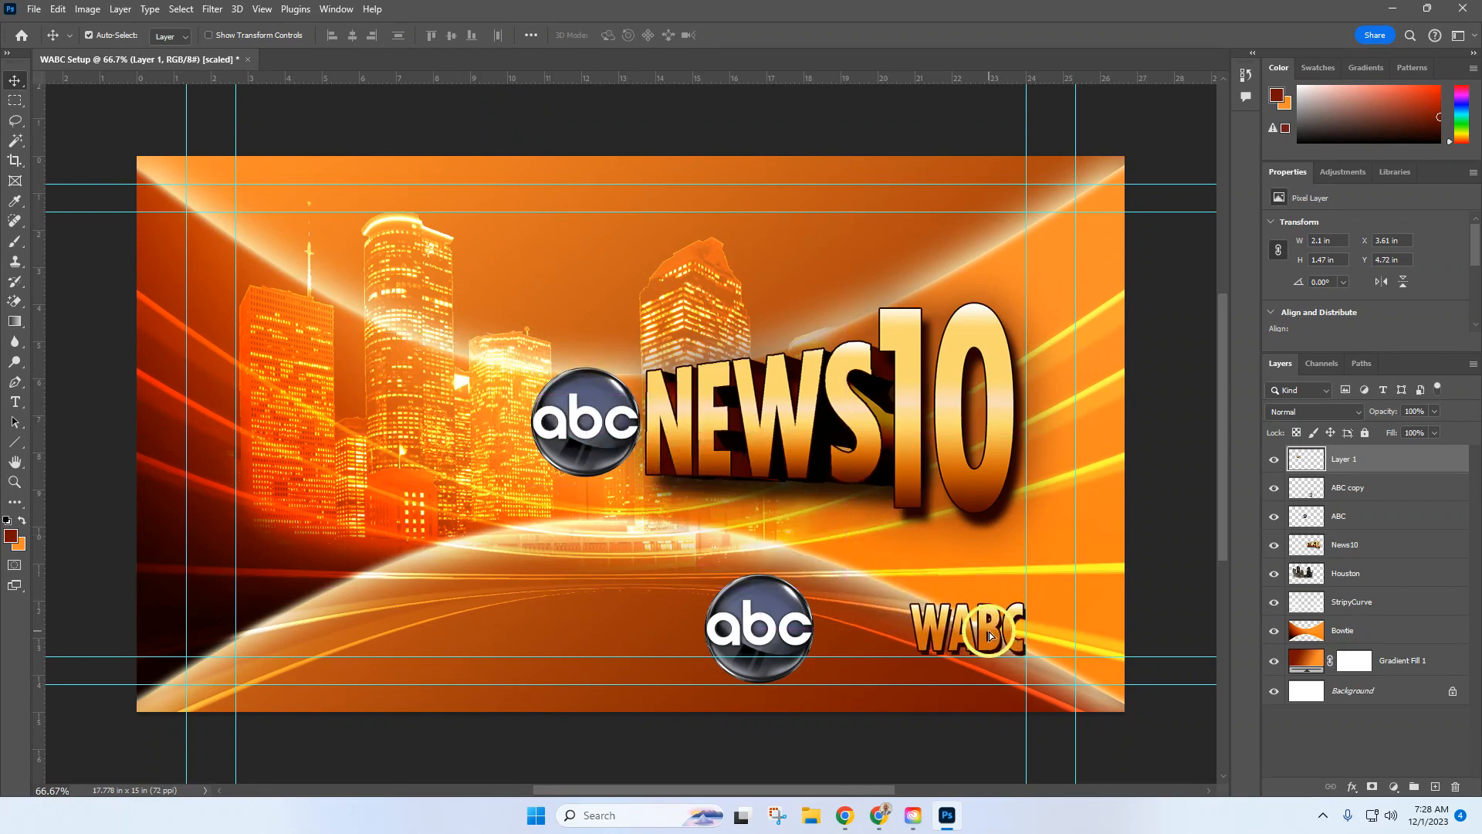
- Scale the ABC copy logo to about 55.49% and place it directly left of the WABC text
click(1325, 491)
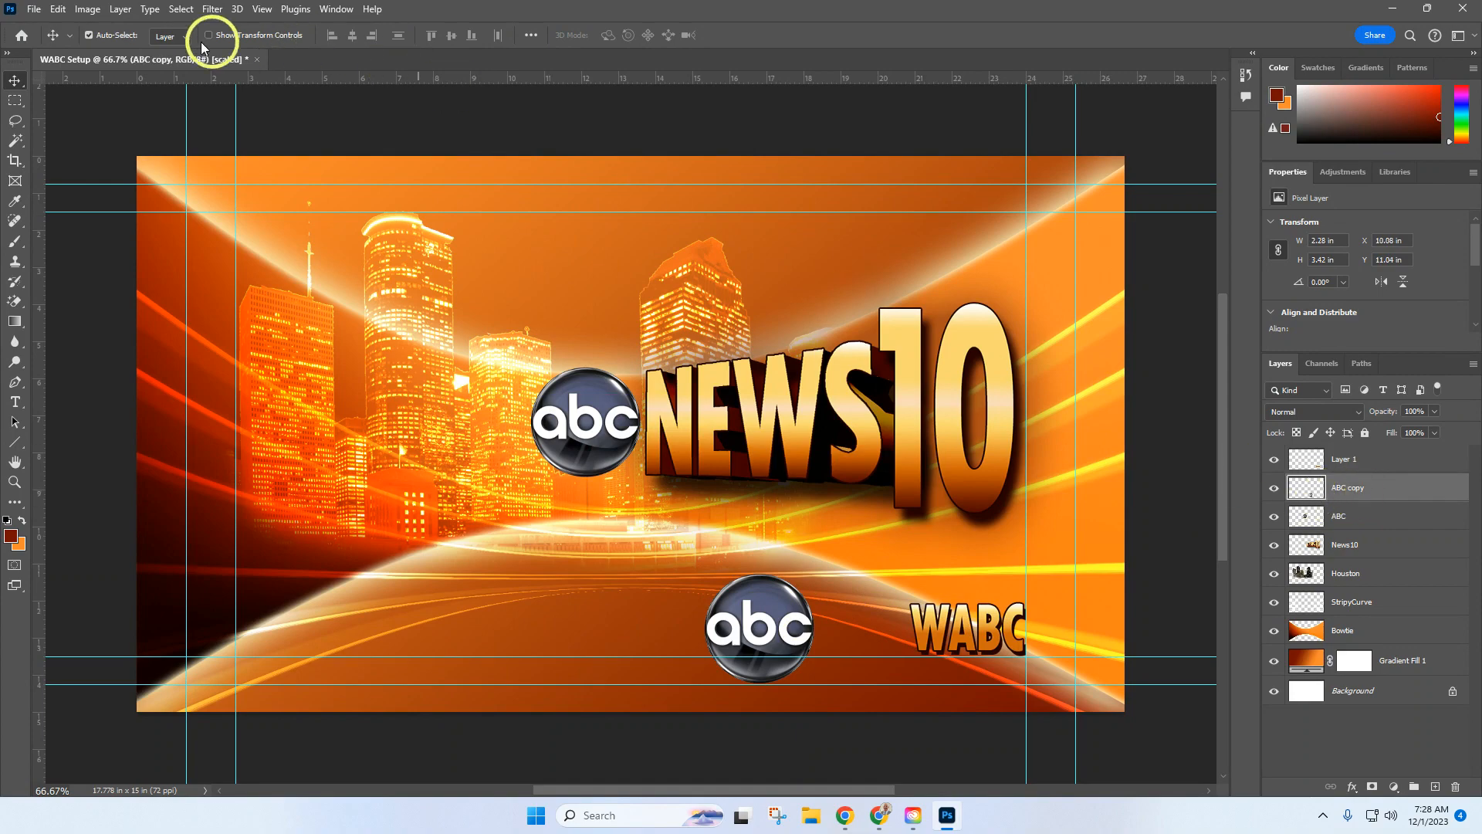
click(57, 9)
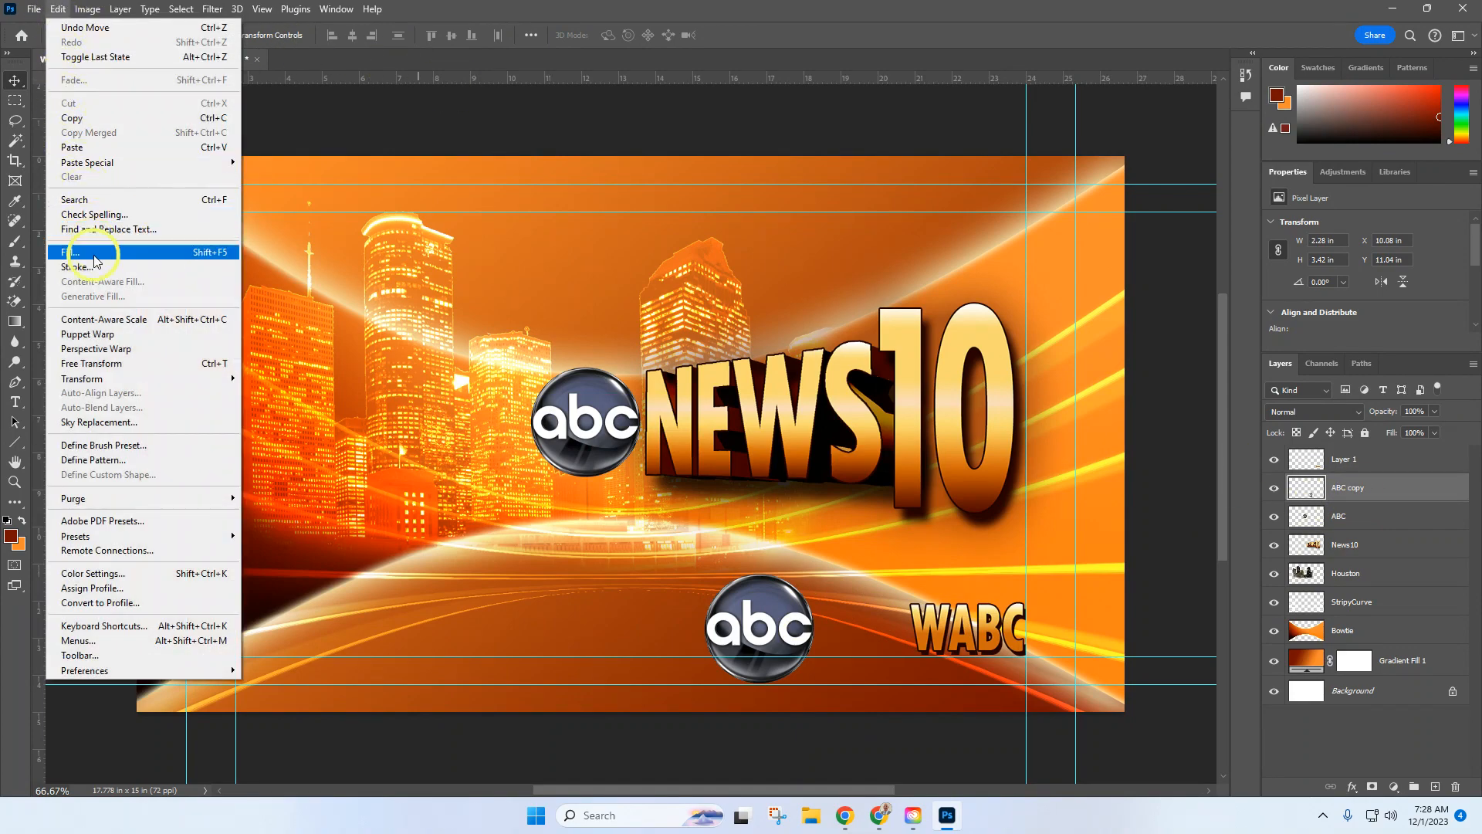
click(119, 363)
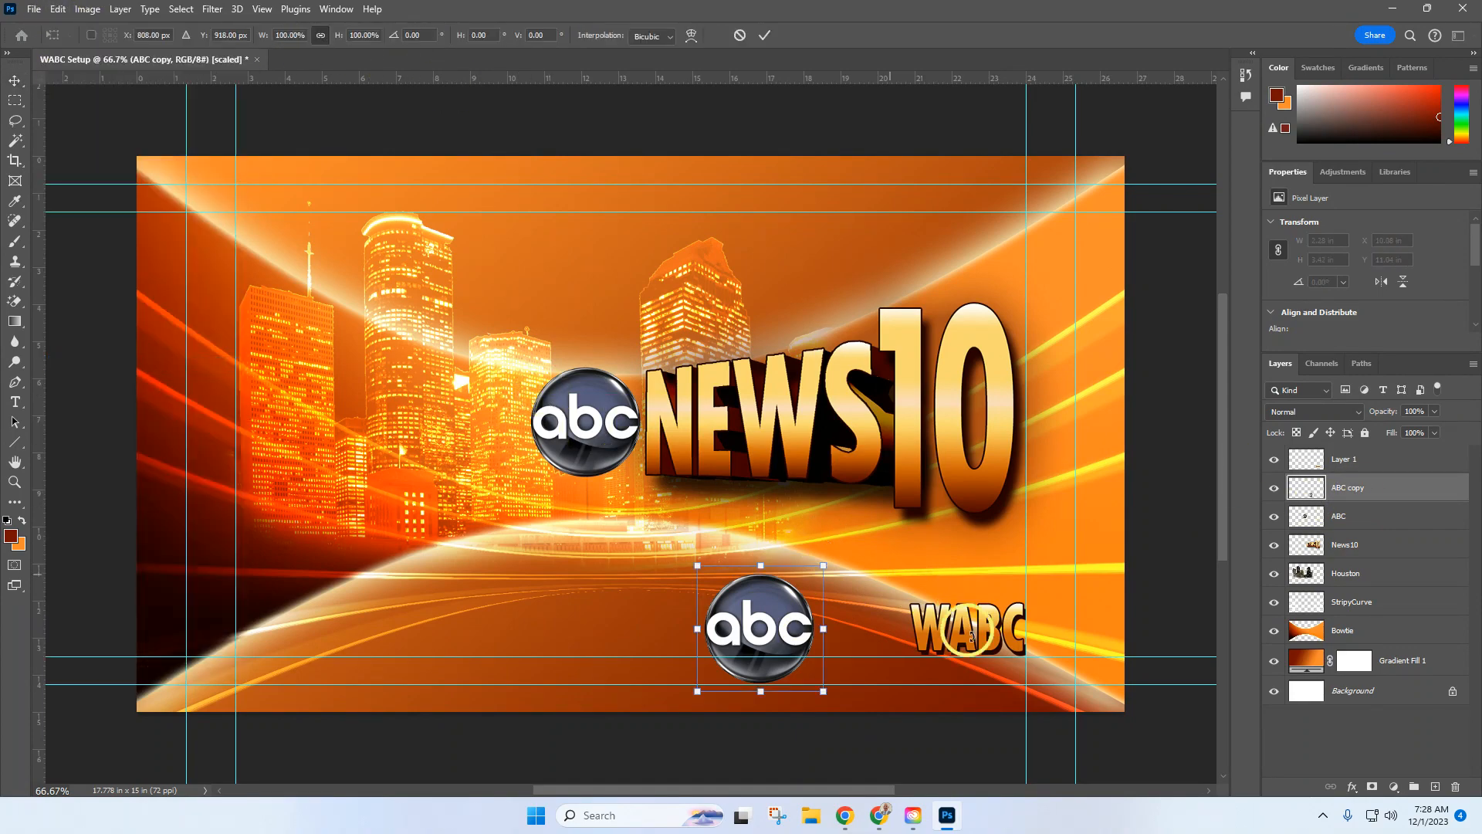
drag(823, 628, 871, 631)
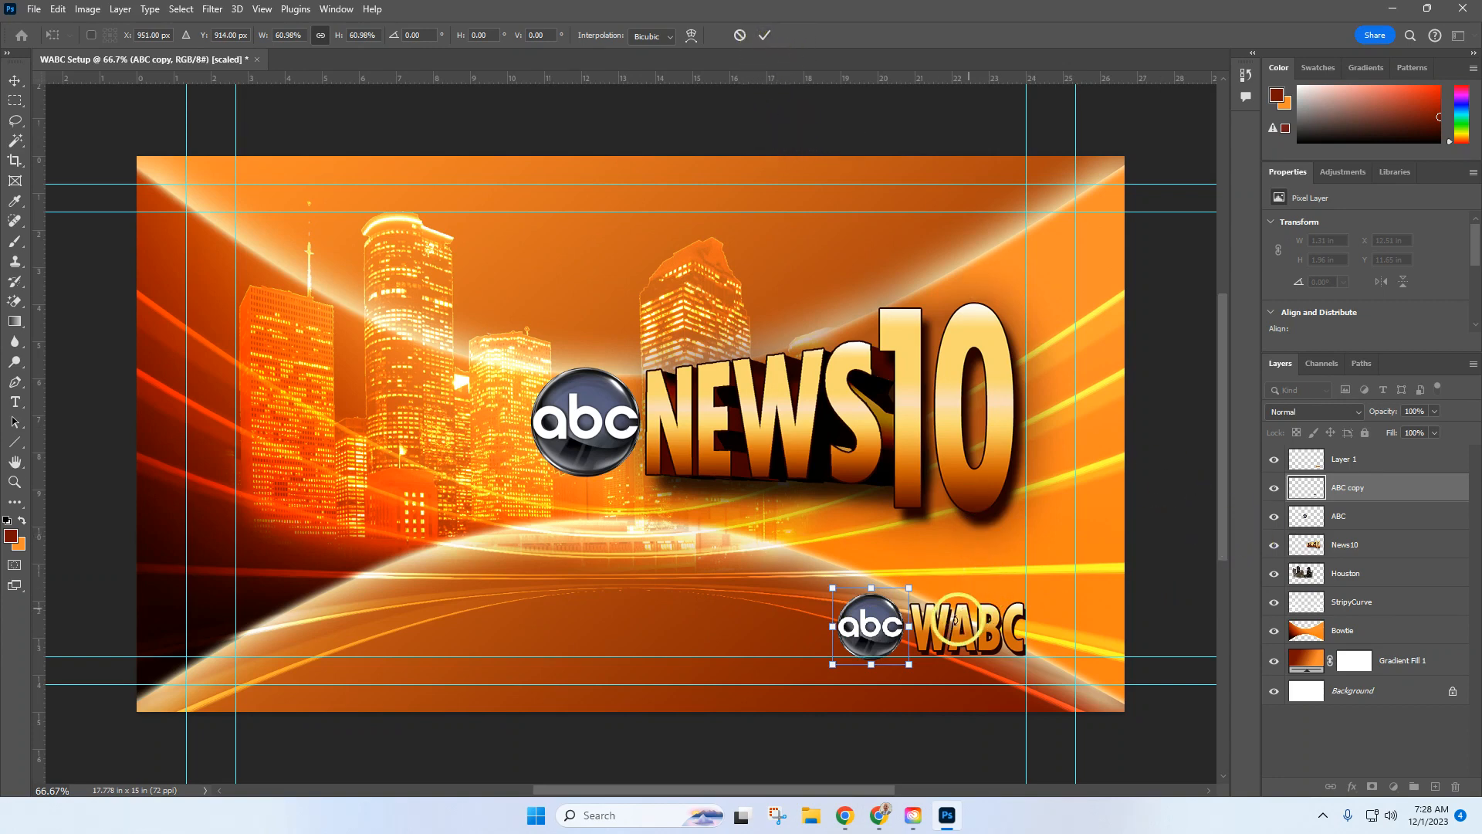
drag(912, 627, 903, 626)
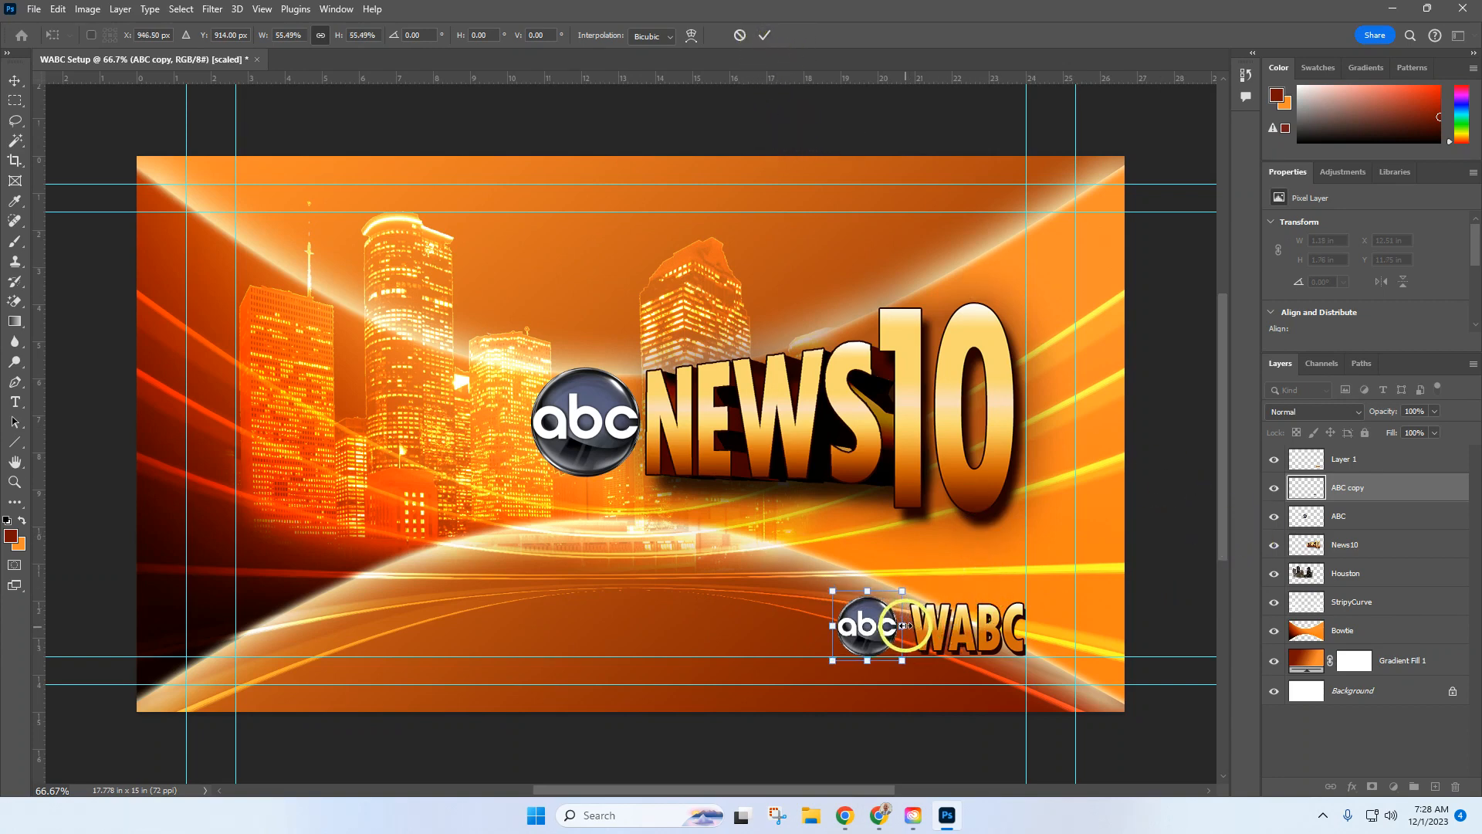
click(763, 36)
drag(892, 622, 908, 634)
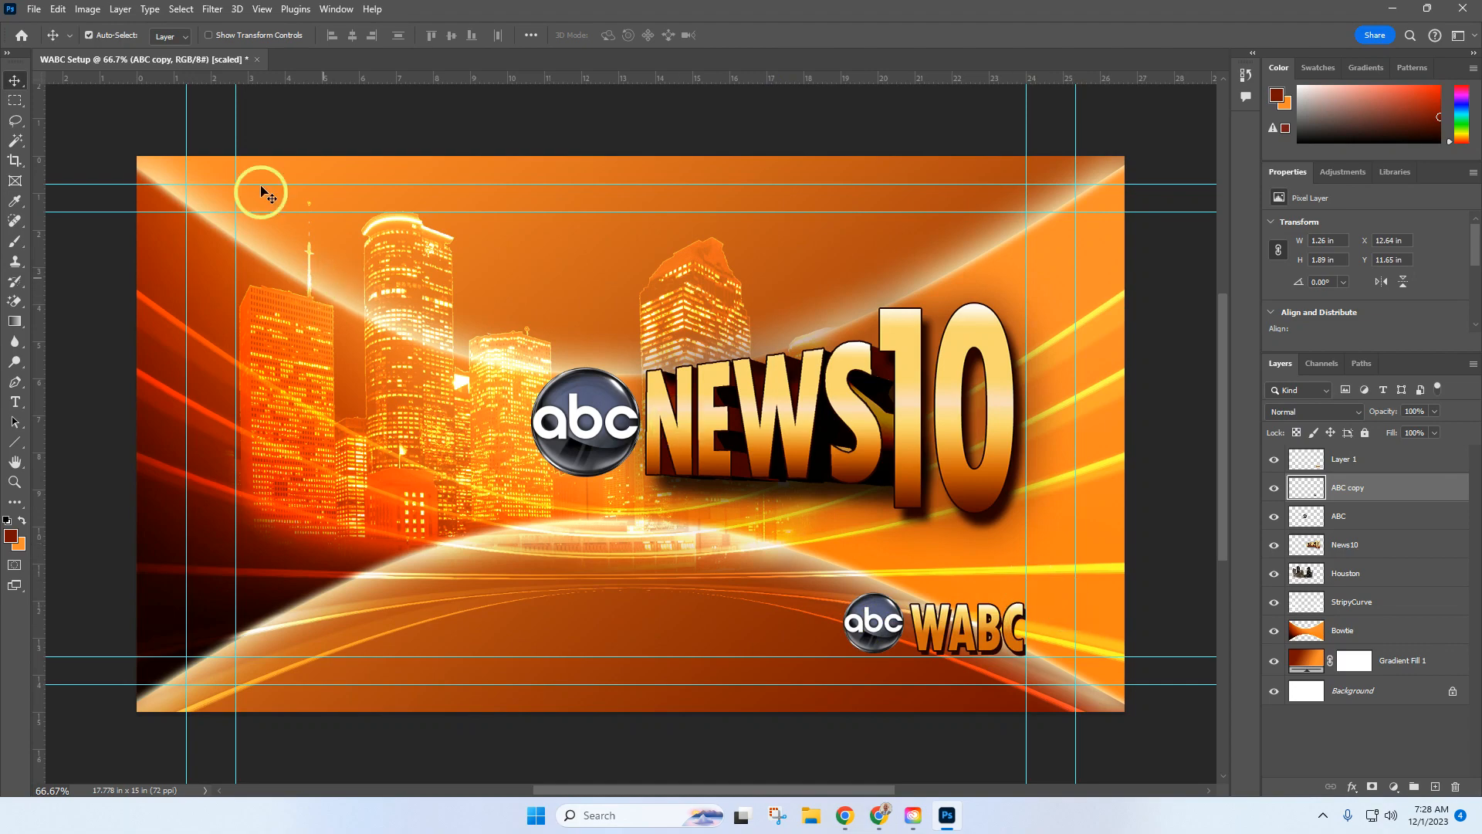
- Open Lines (1).png from the Downloads folder and detach it into a floating window
click(34, 10)
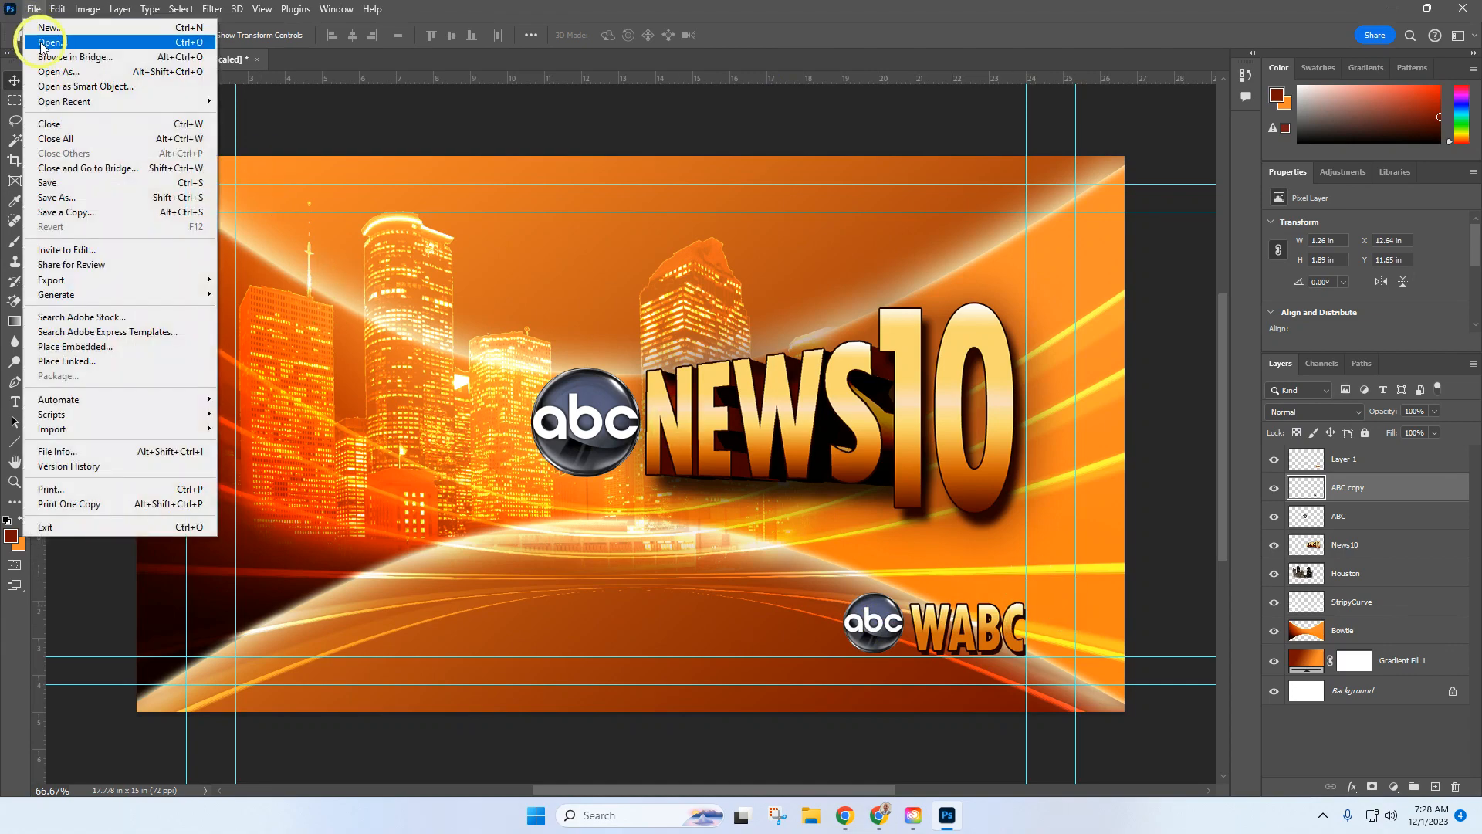
click(44, 44)
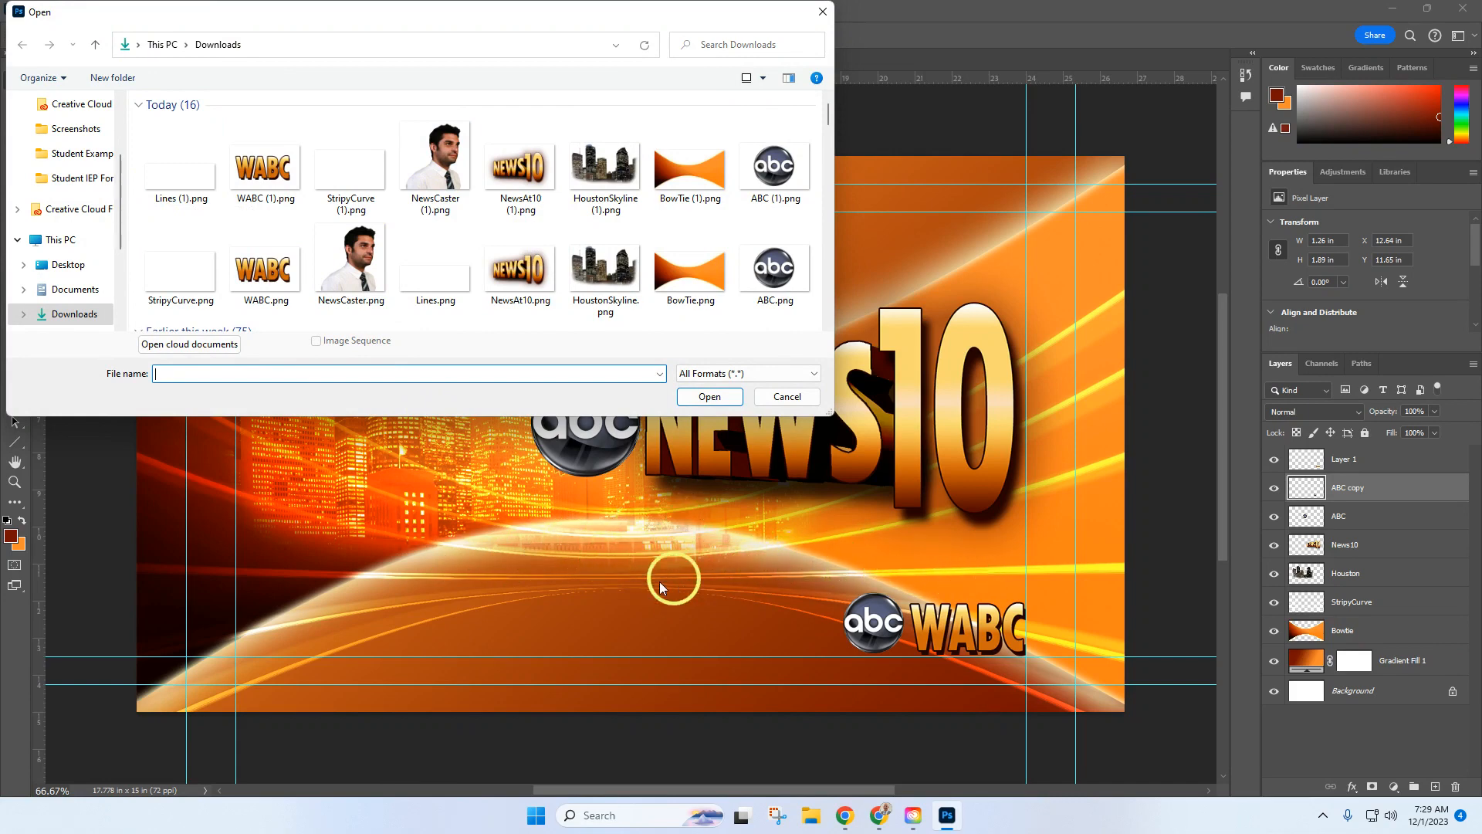
click(188, 194)
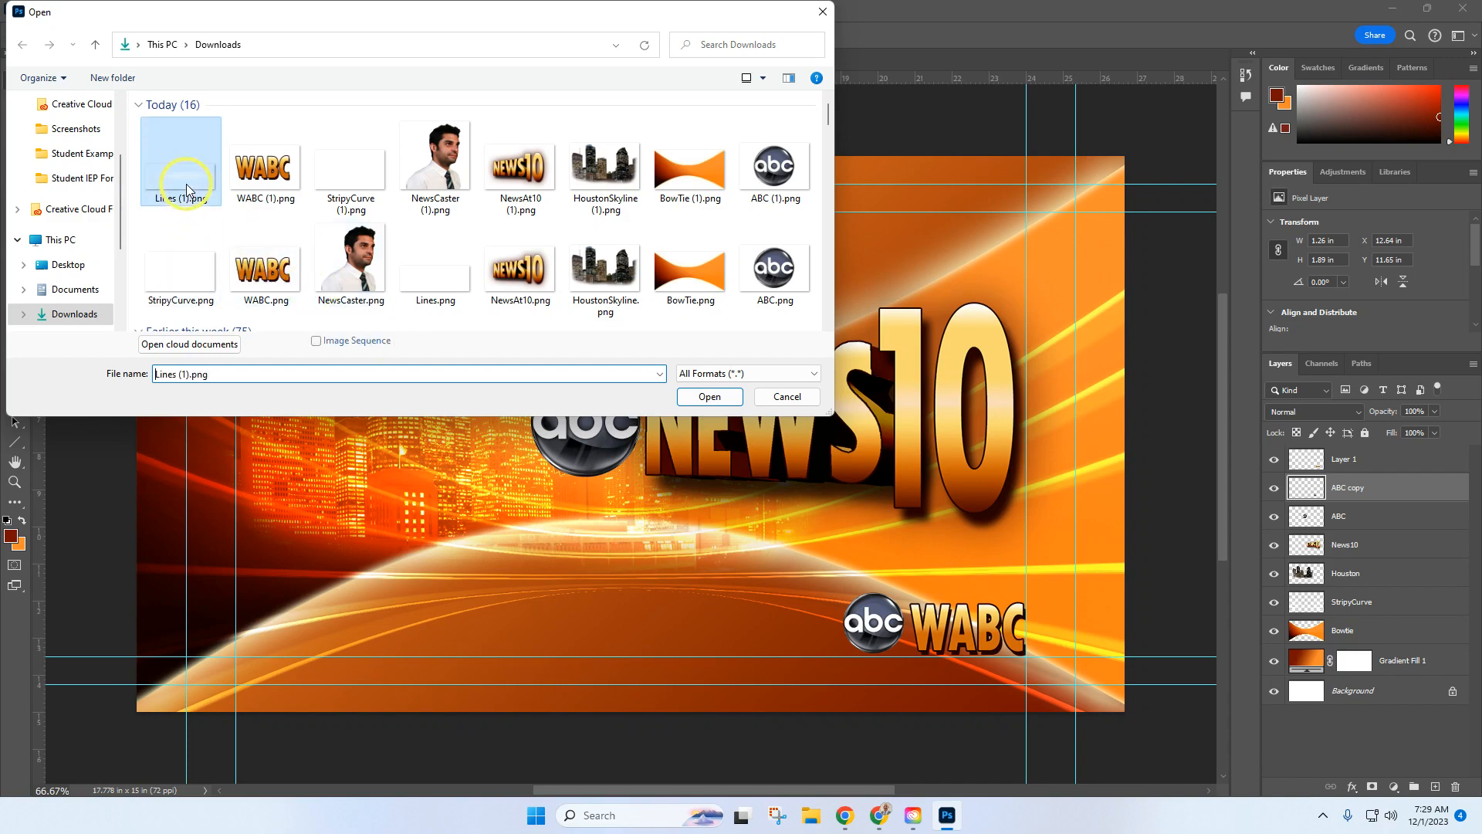
click(712, 398)
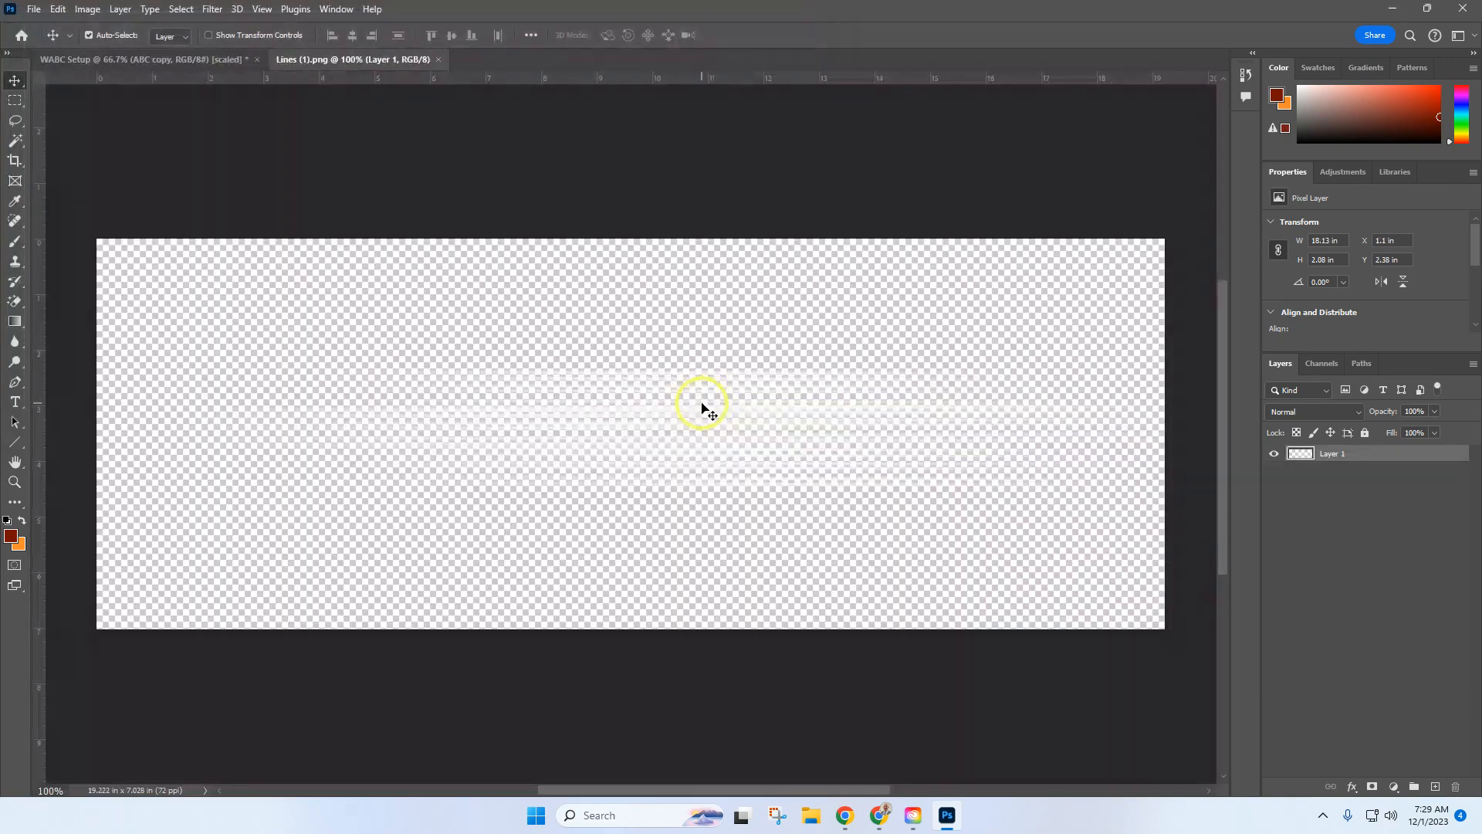
drag(357, 112, 360, 115)
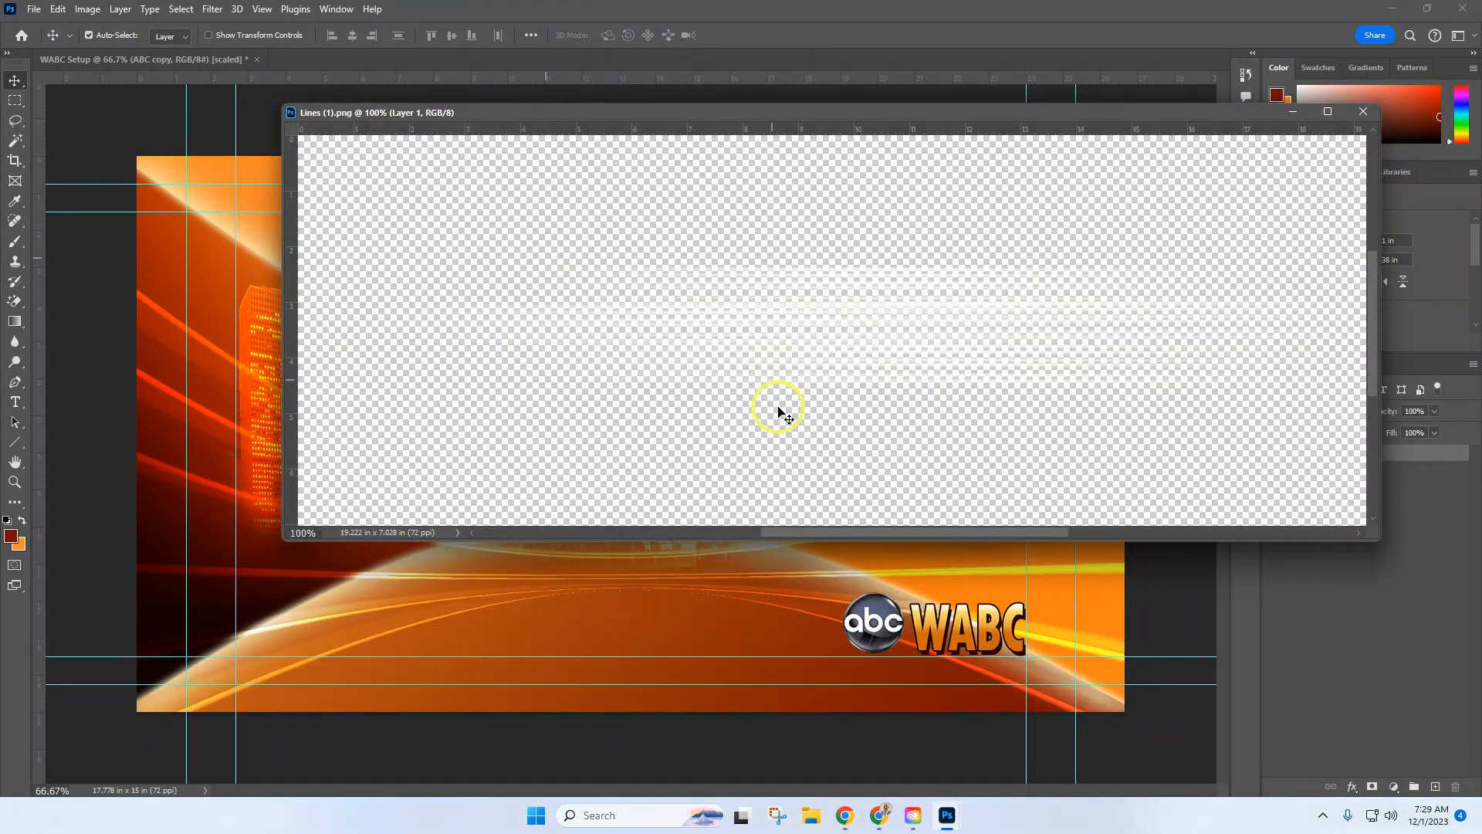
- Copy the white lines into the lower right part of WABC Setup and close the Lines source image
drag(723, 447, 667, 429)
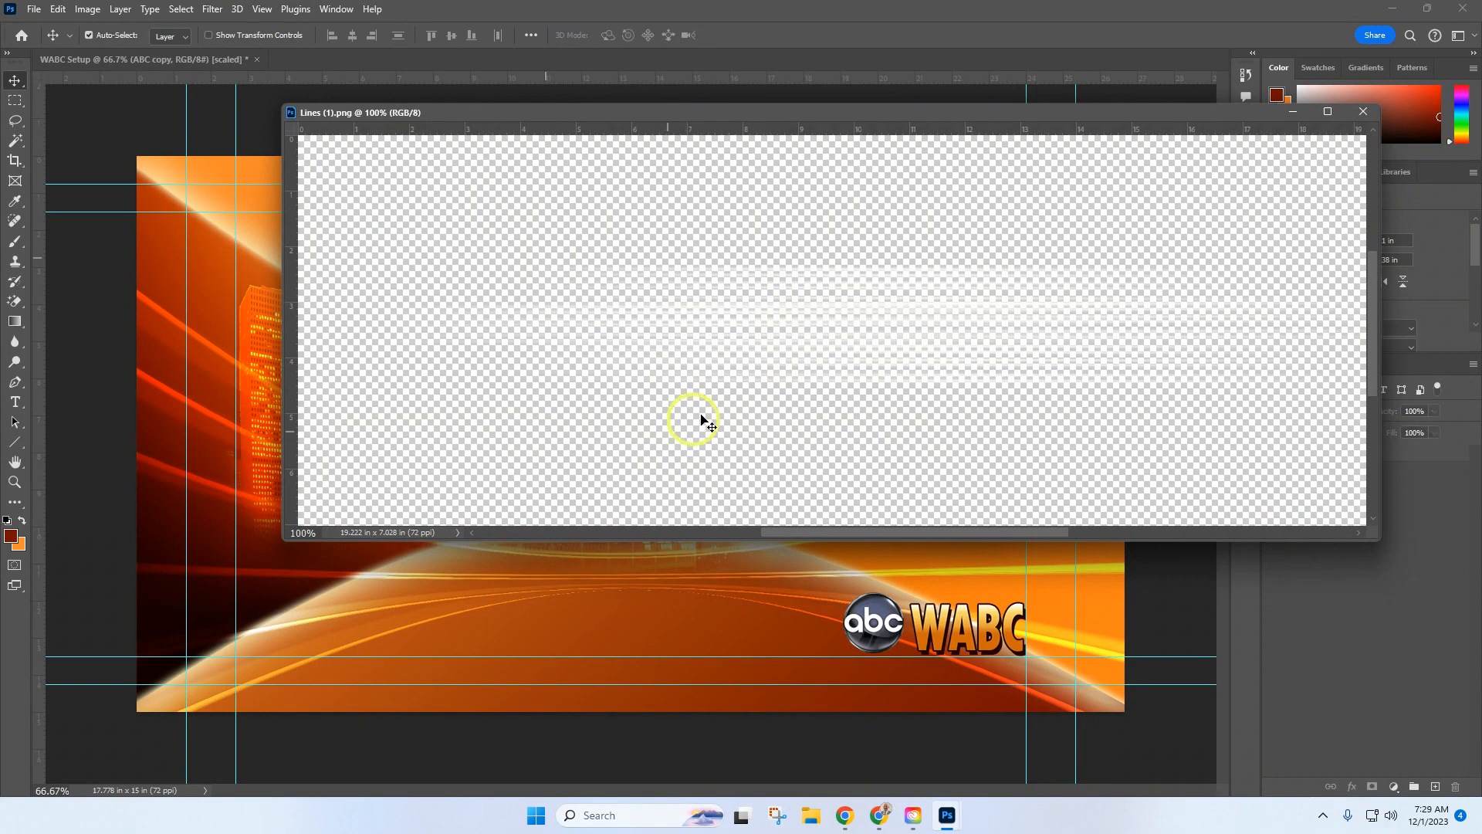
drag(762, 324, 711, 585)
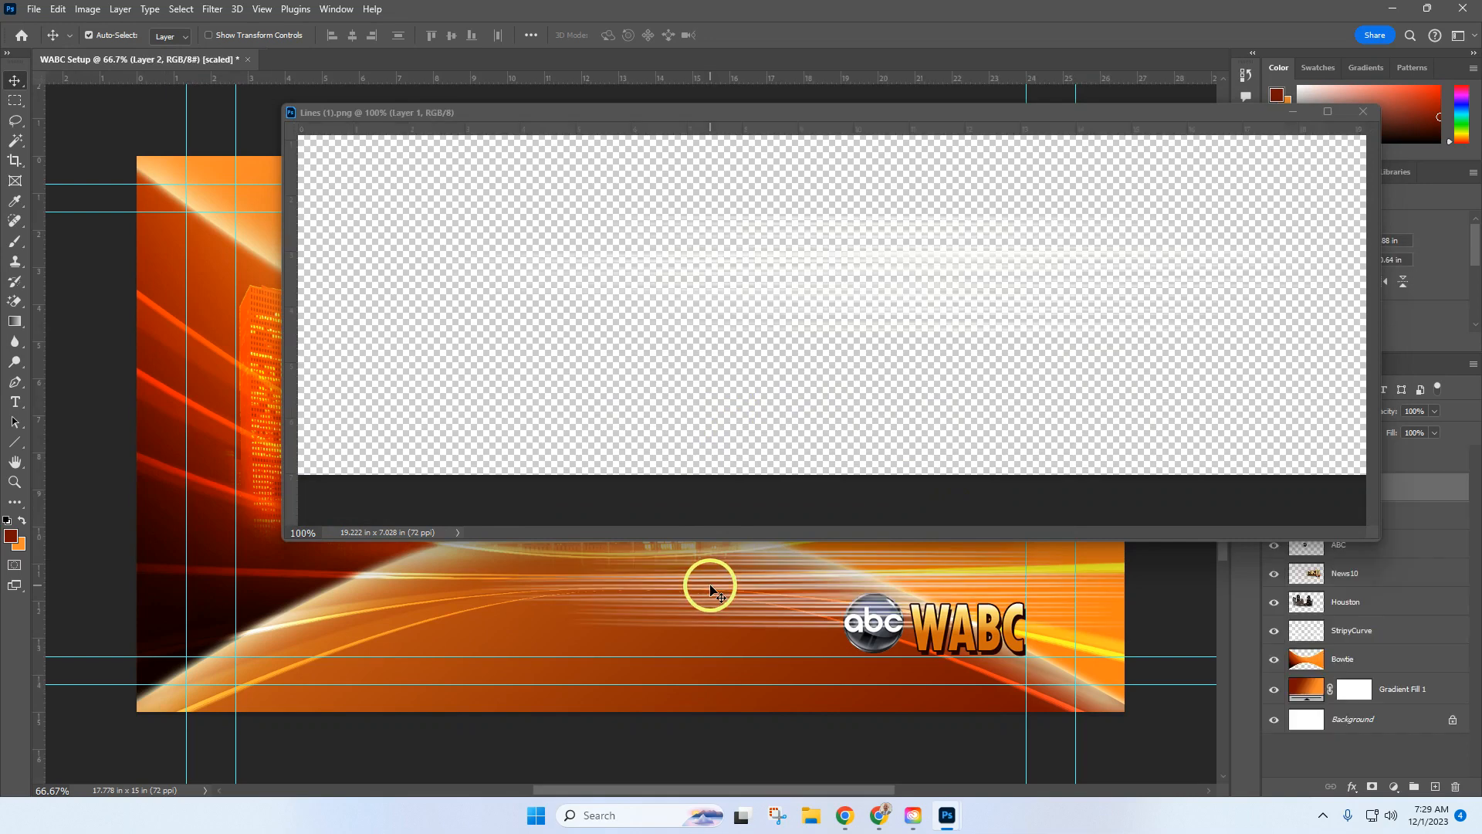
click(1365, 113)
drag(709, 564, 721, 563)
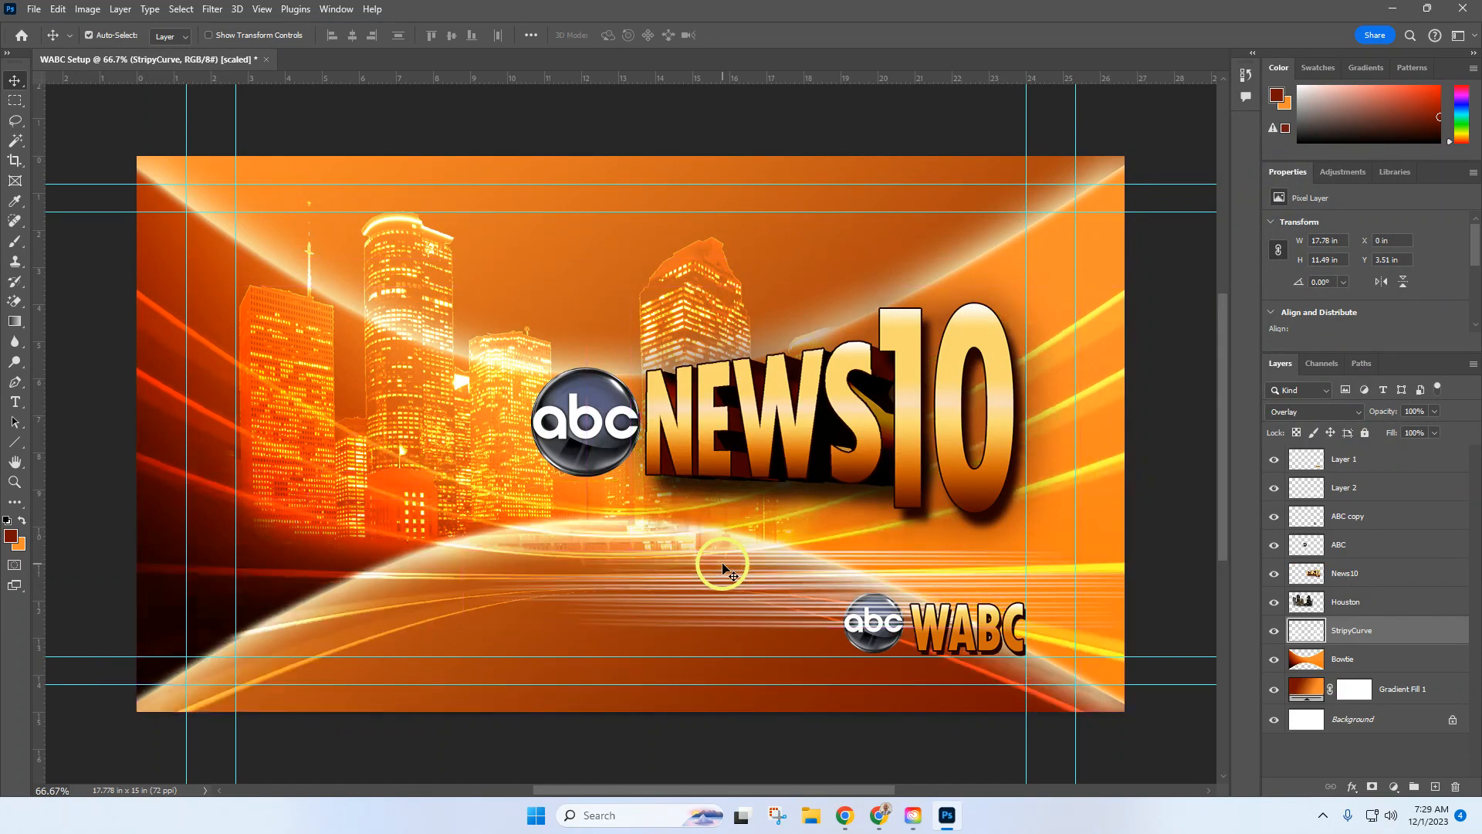
click(58, 9)
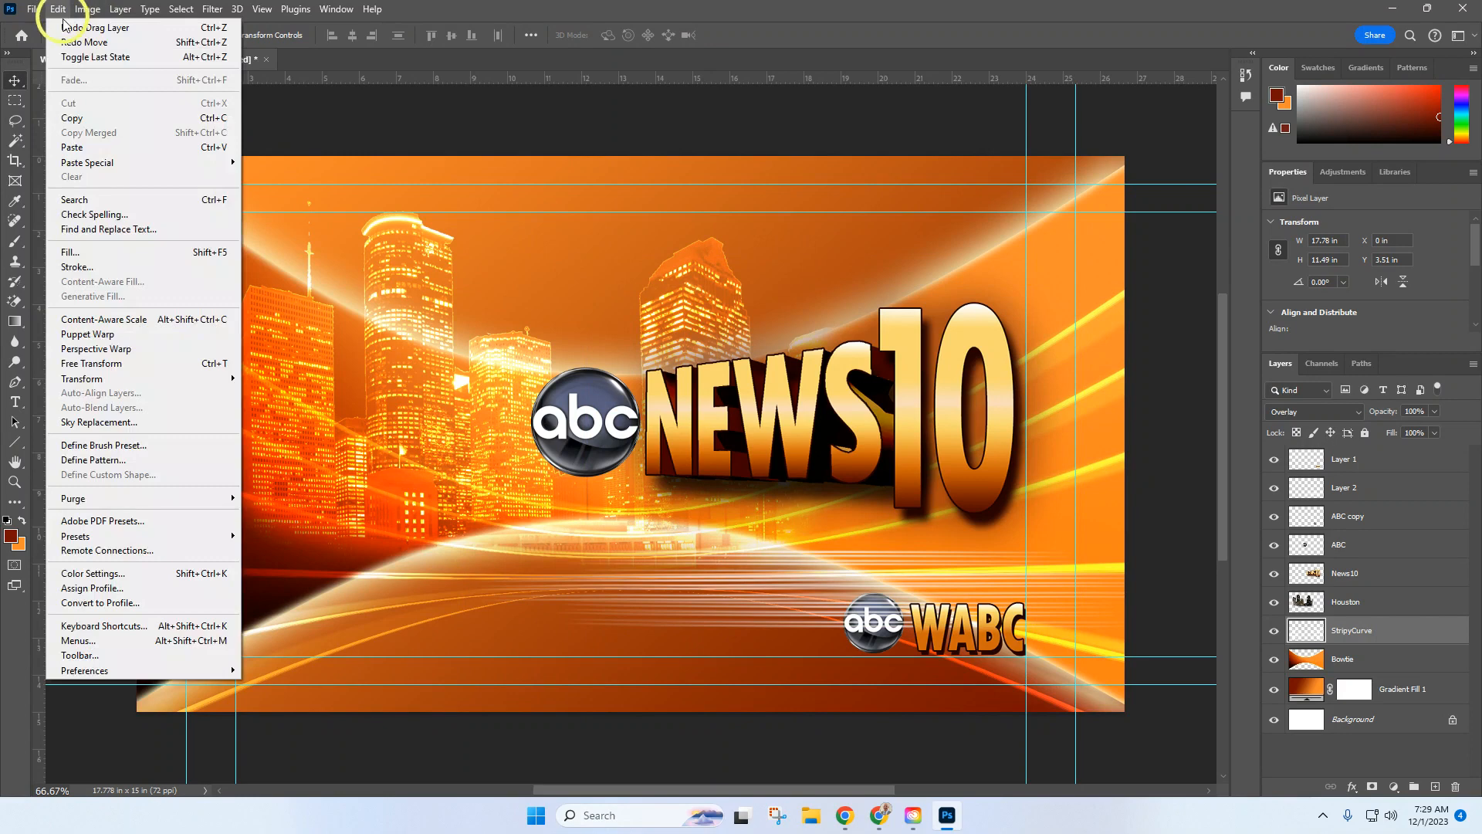
click(132, 363)
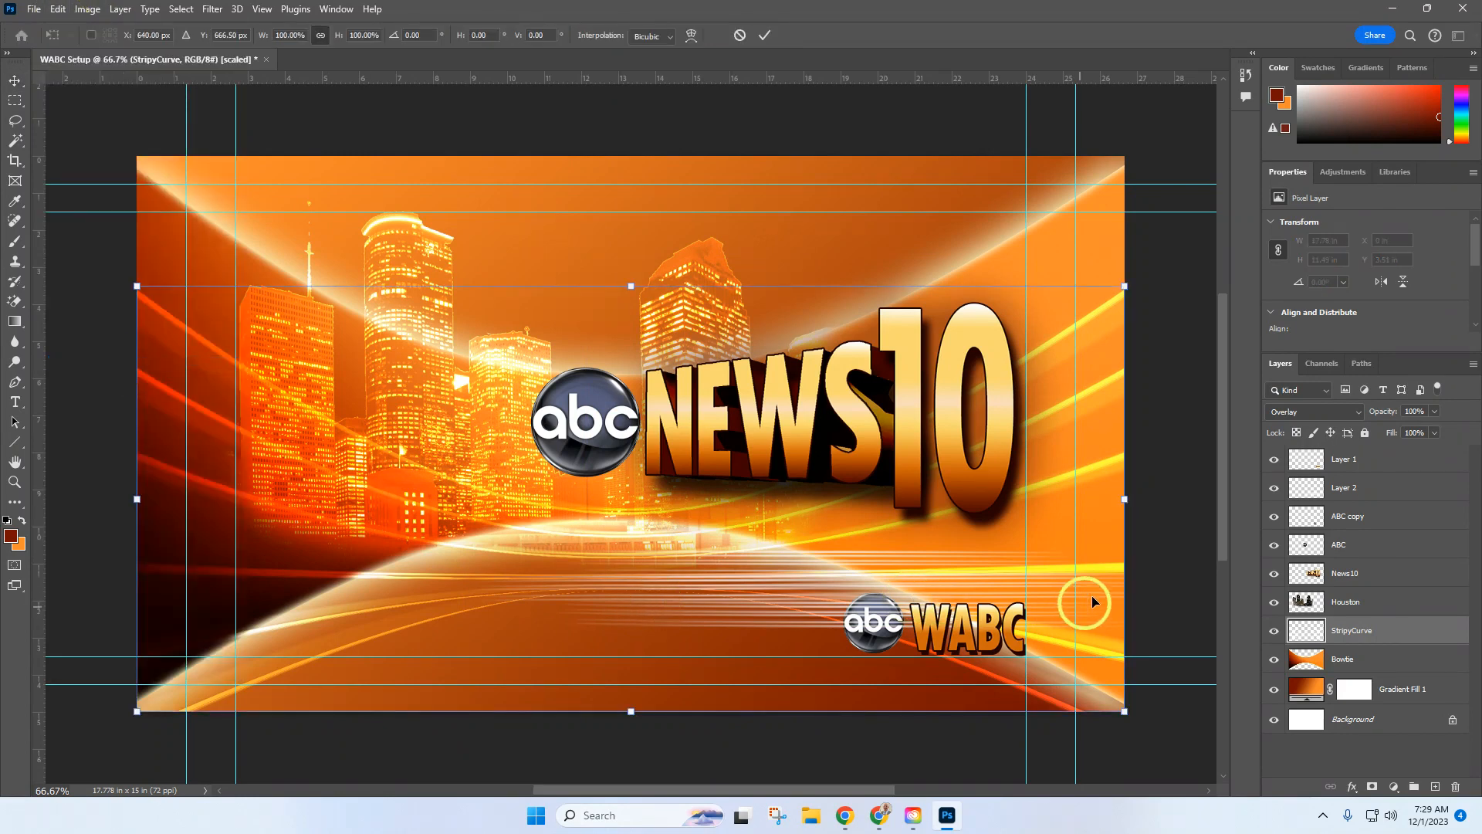
click(740, 36)
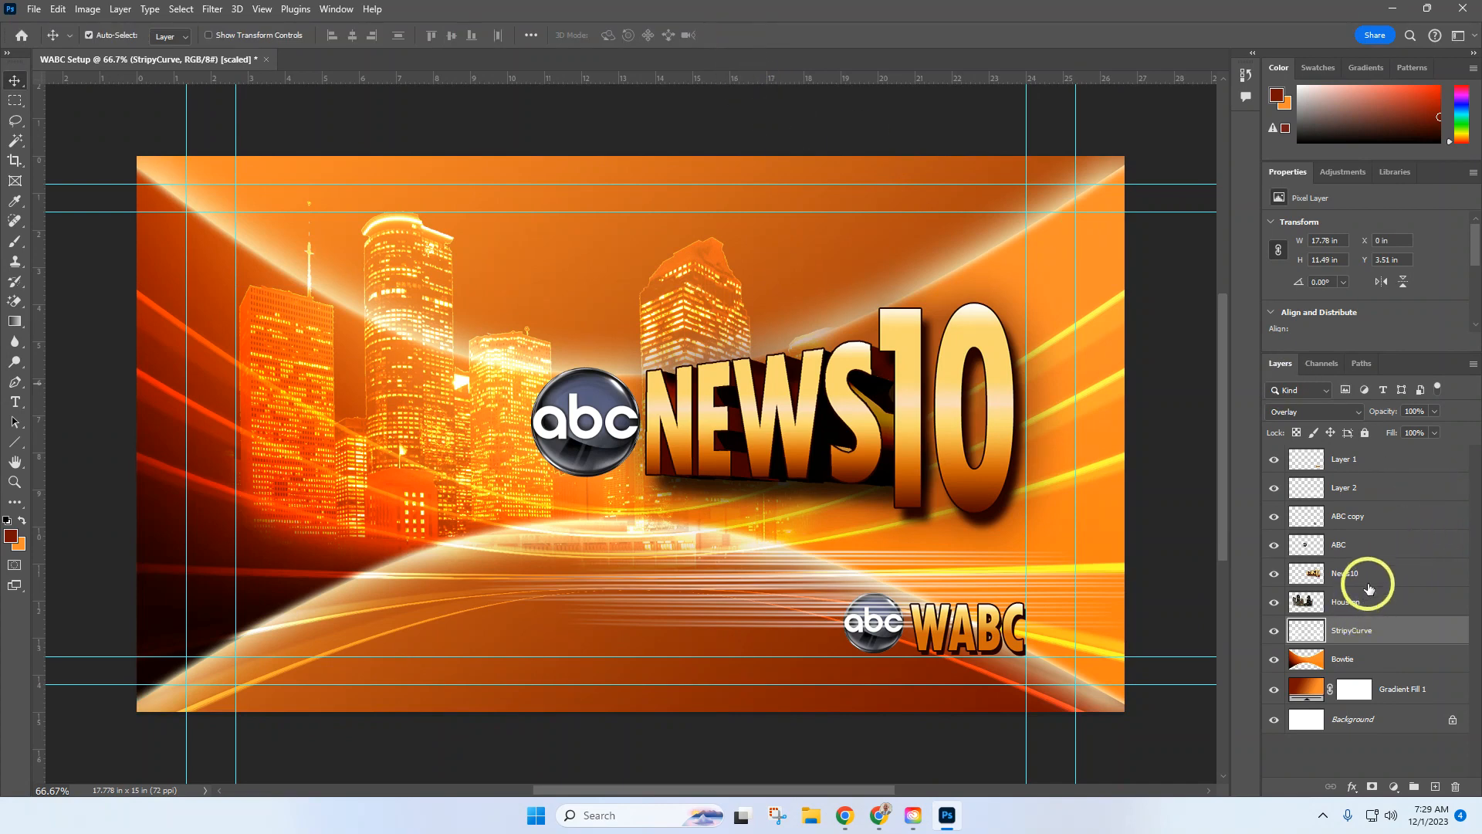
- Rename Layer 2 as WABC and Layer 1 as LINES
double_click(1347, 489)
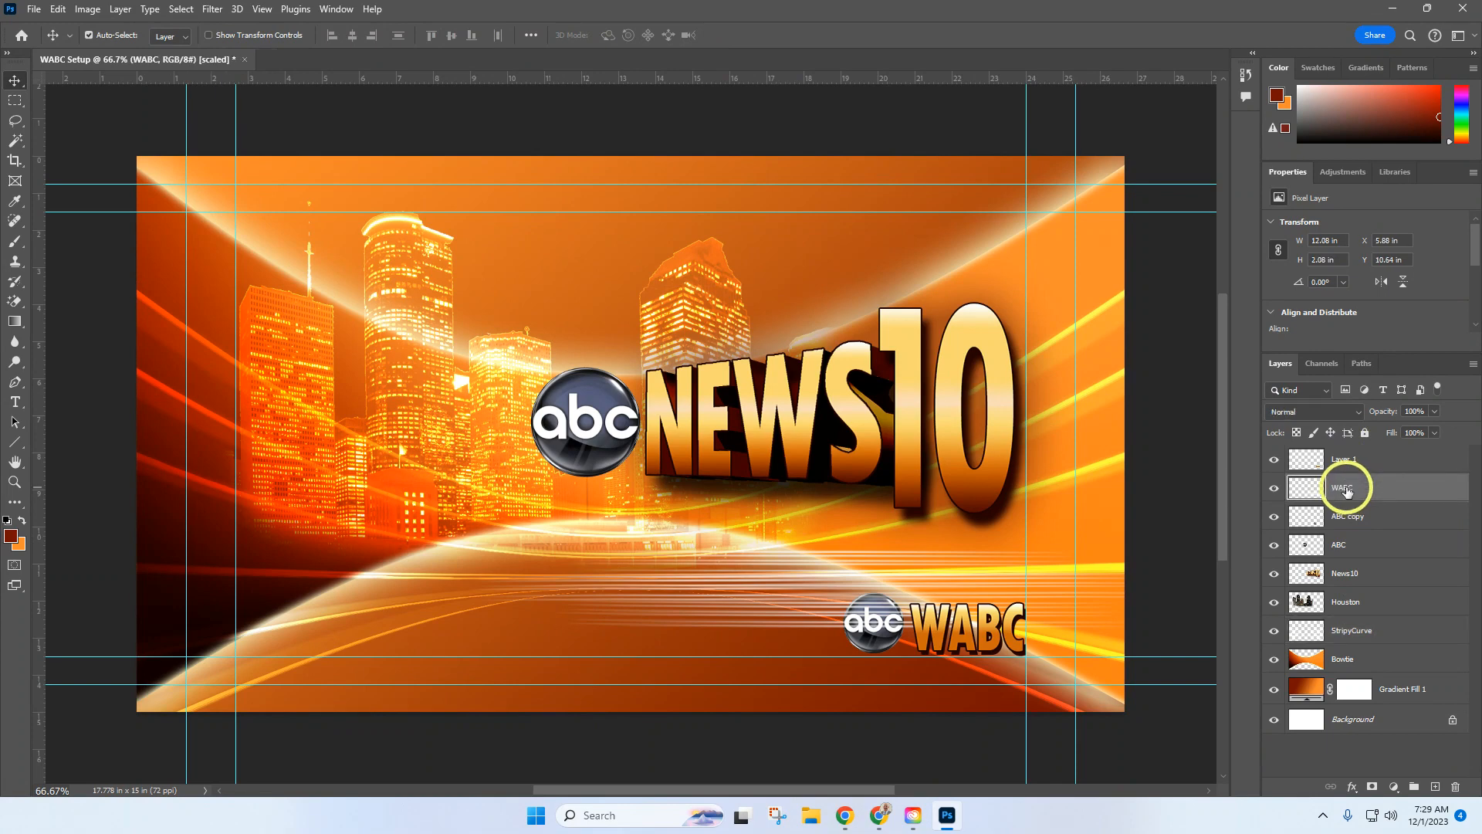
double_click(1349, 460)
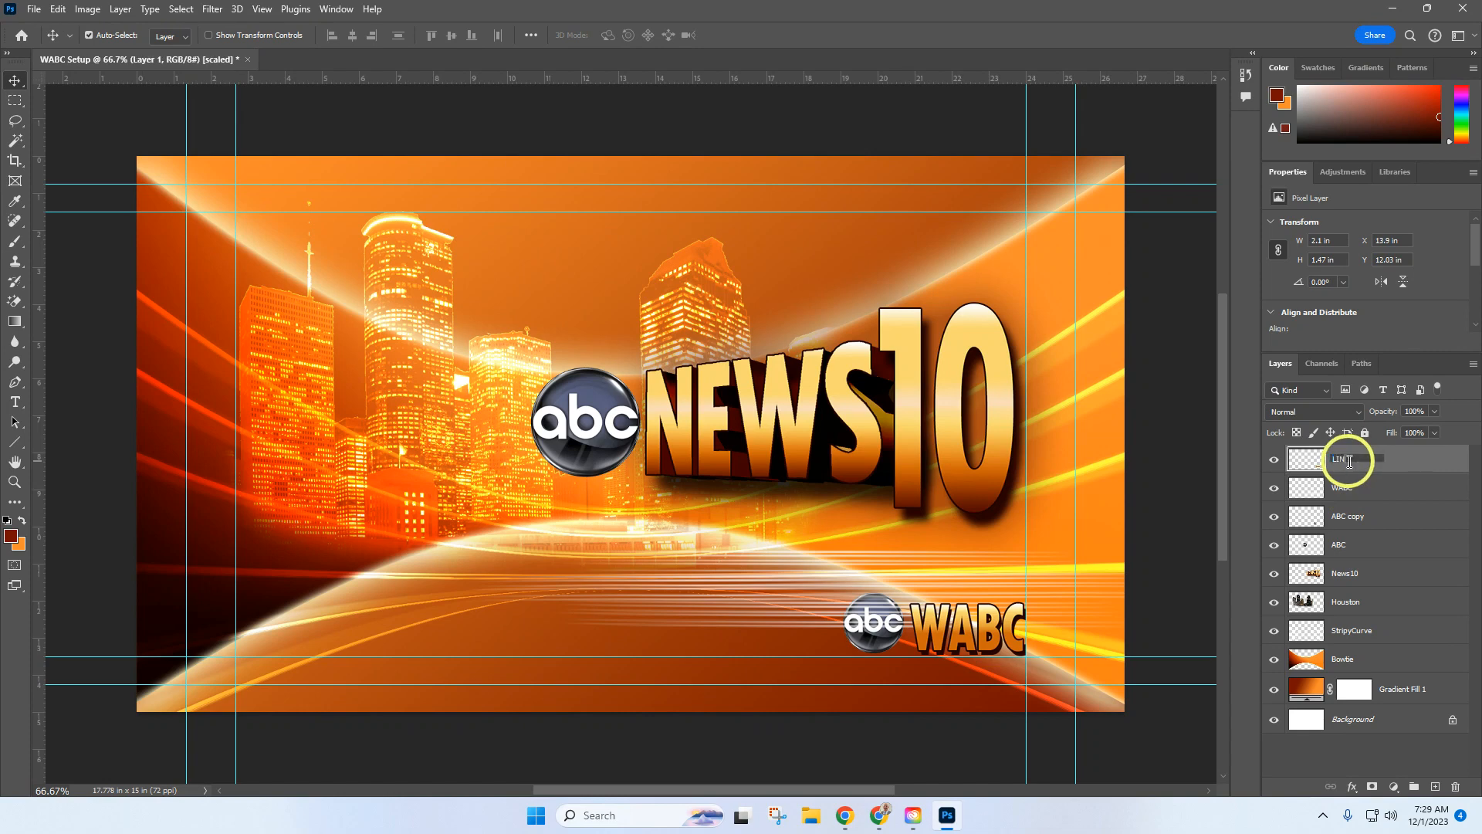
key(Return)
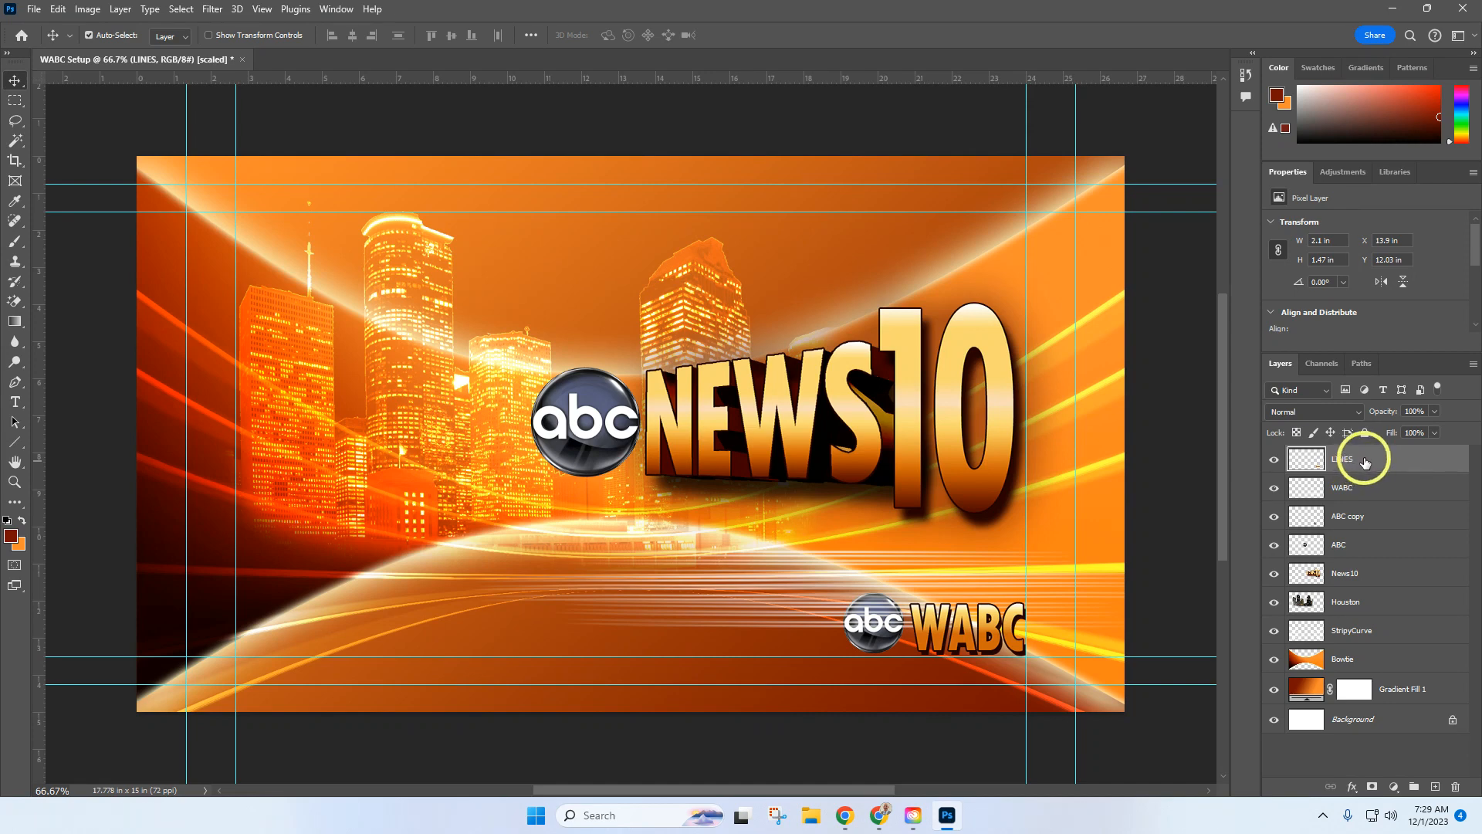
- Scale the white lines to about 84.91% and place them below the NEWS10 logo, ending at the inner vertical guide
drag(758, 585, 679, 529)
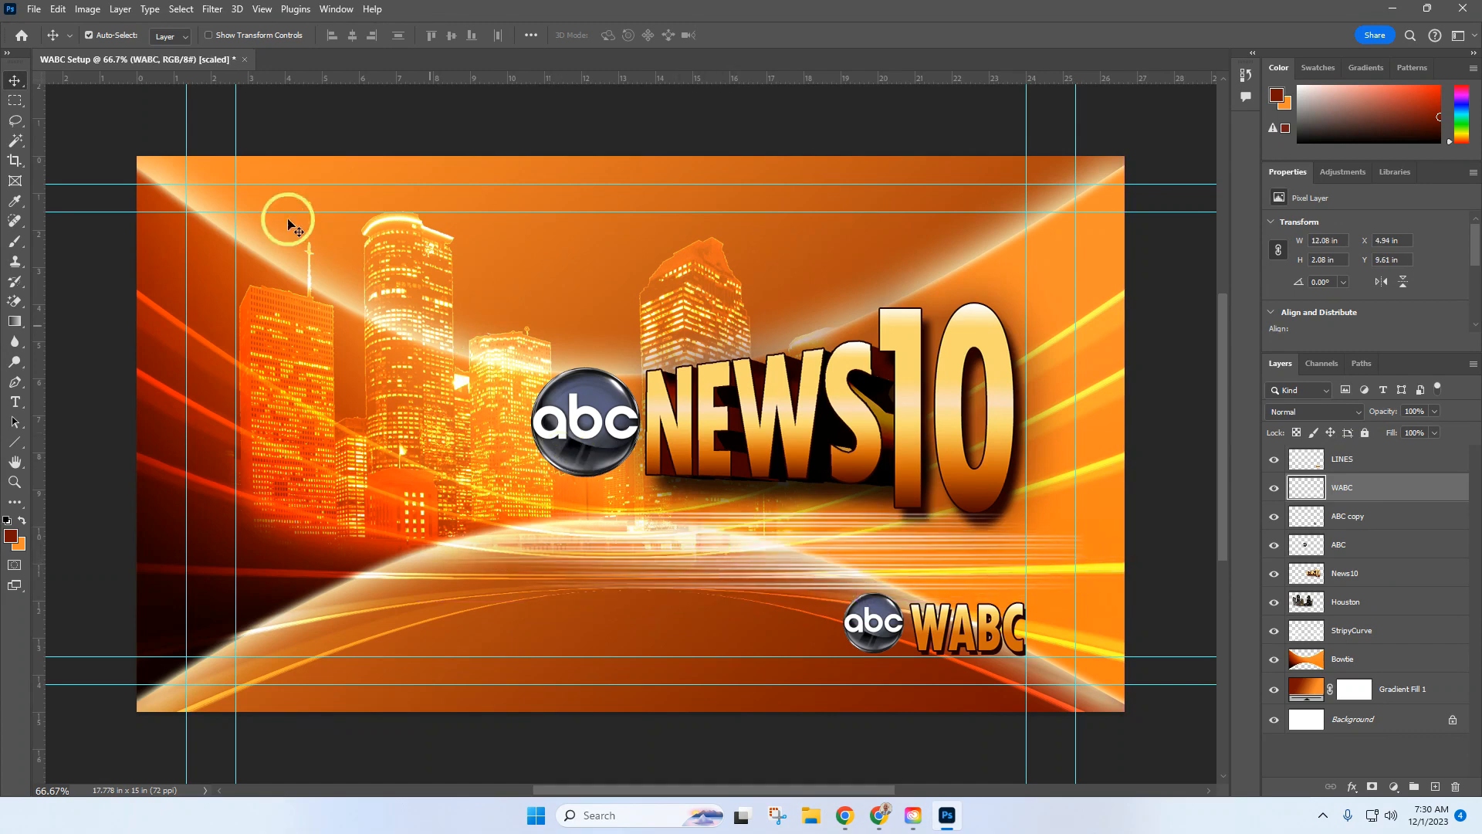
click(58, 9)
click(123, 364)
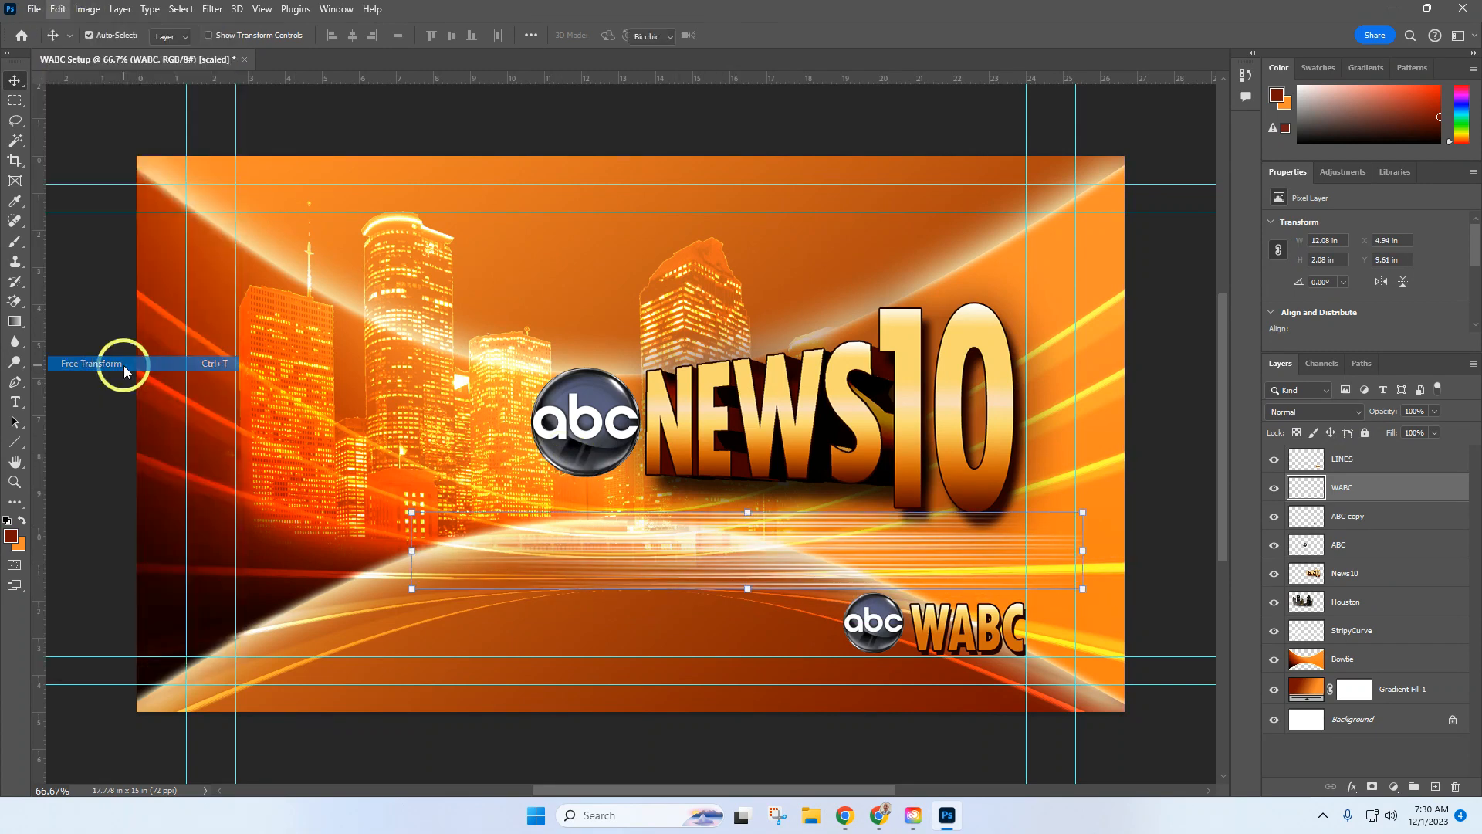
drag(1085, 551, 873, 551)
drag(642, 568, 753, 570)
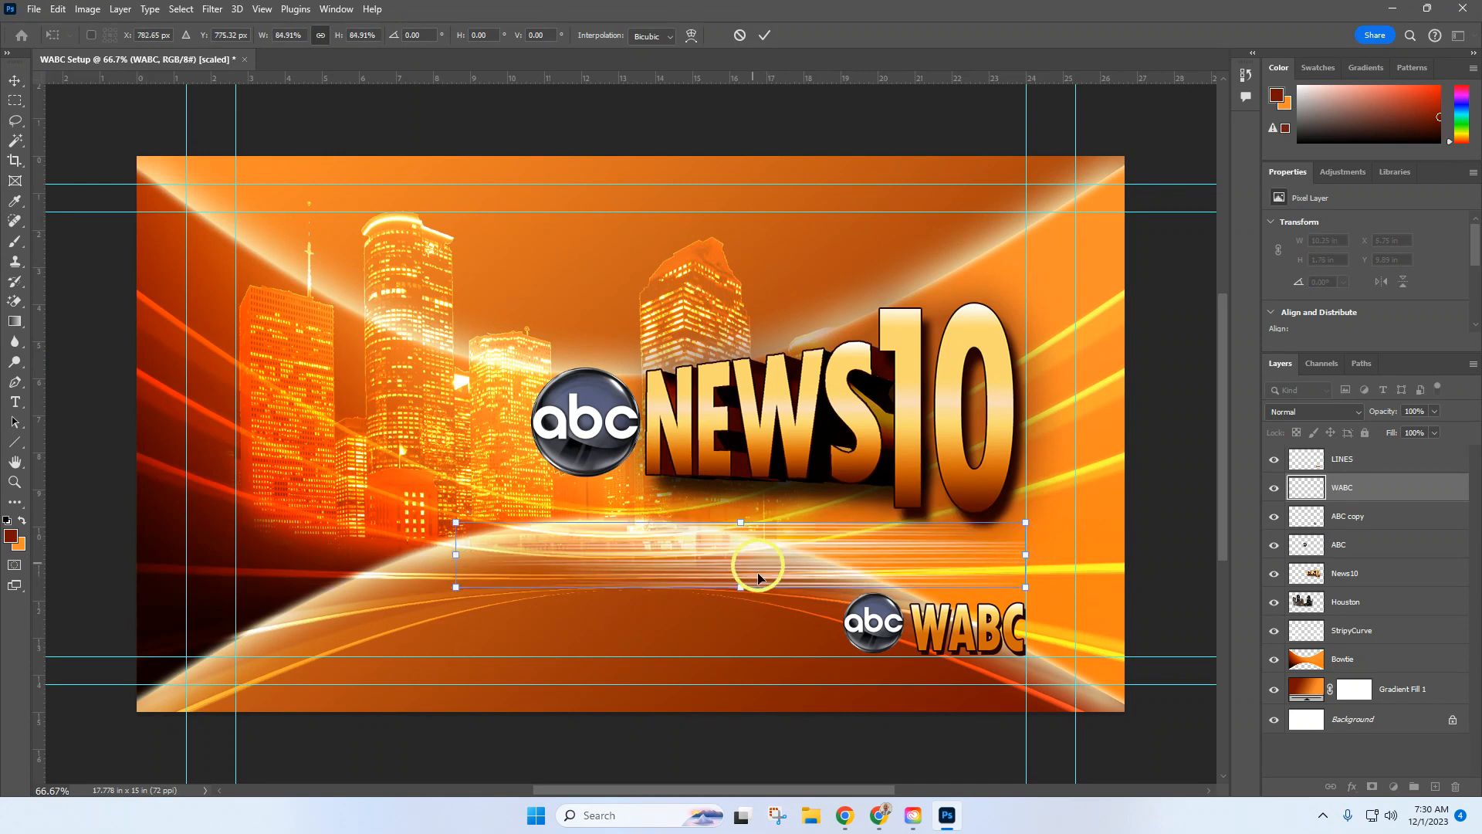
click(764, 36)
- Set the Type tool's text color to the dark red hex value 170000
click(15, 403)
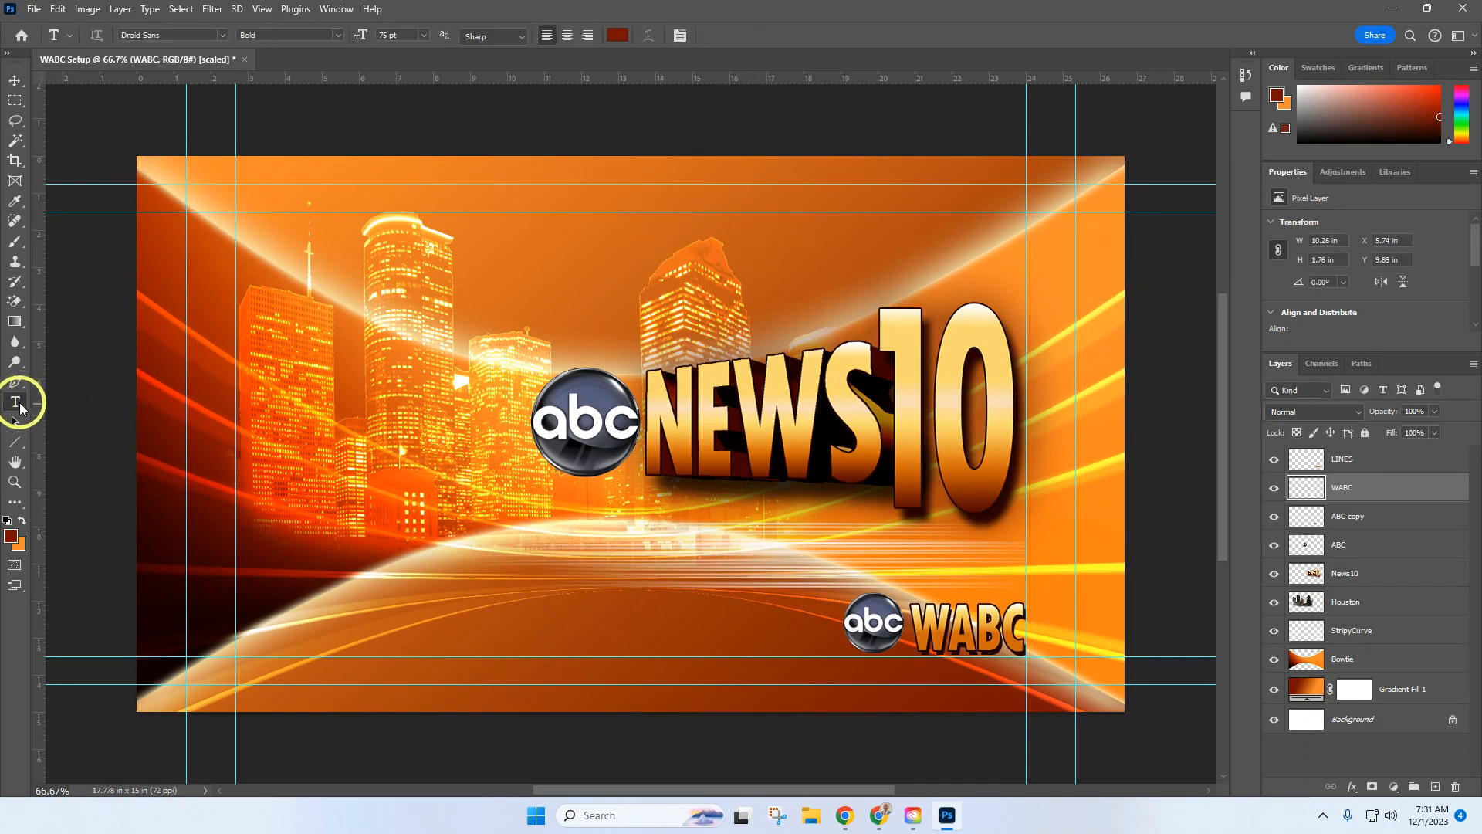
click(619, 36)
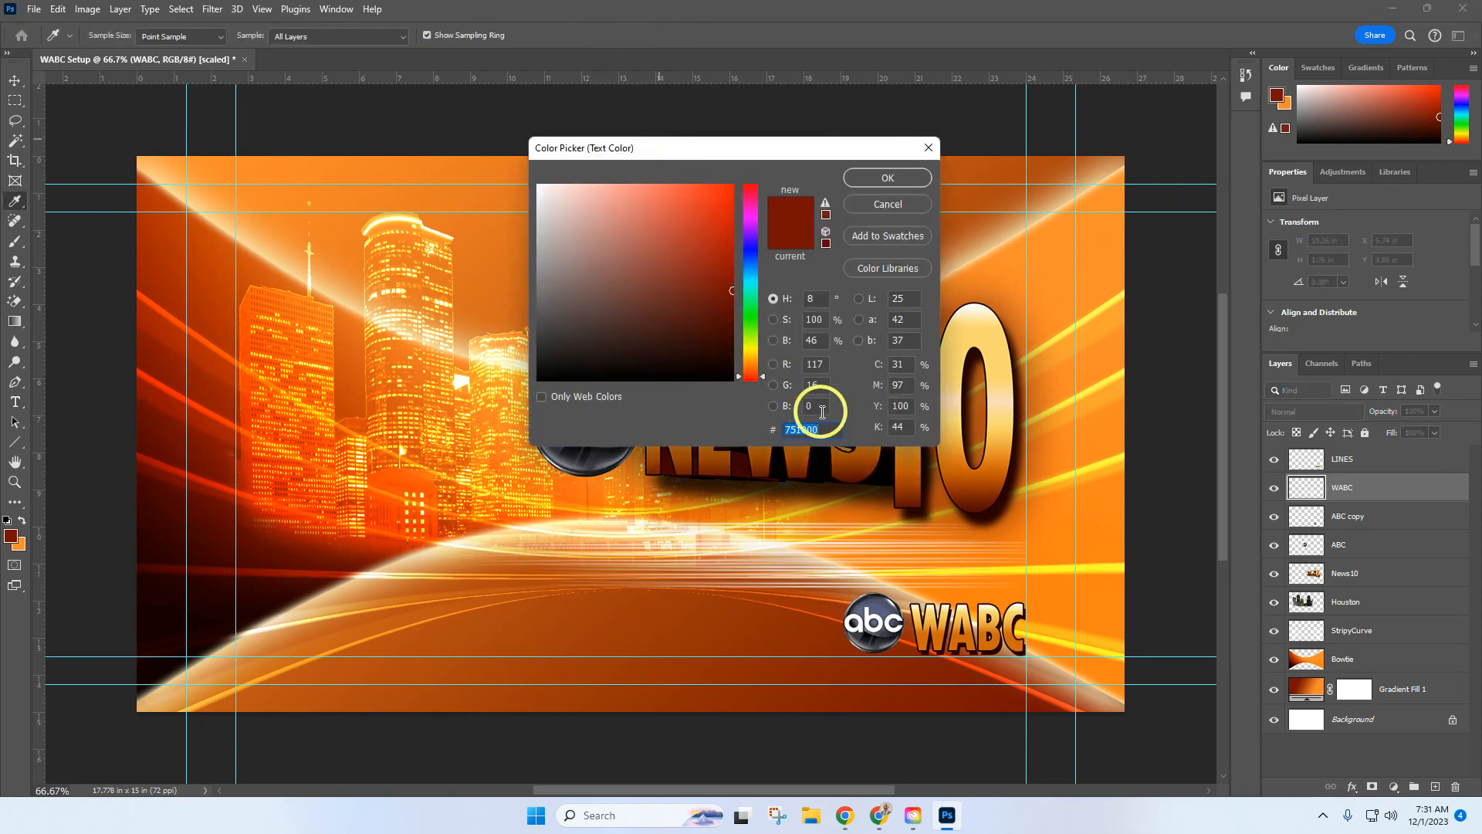
text(117800)
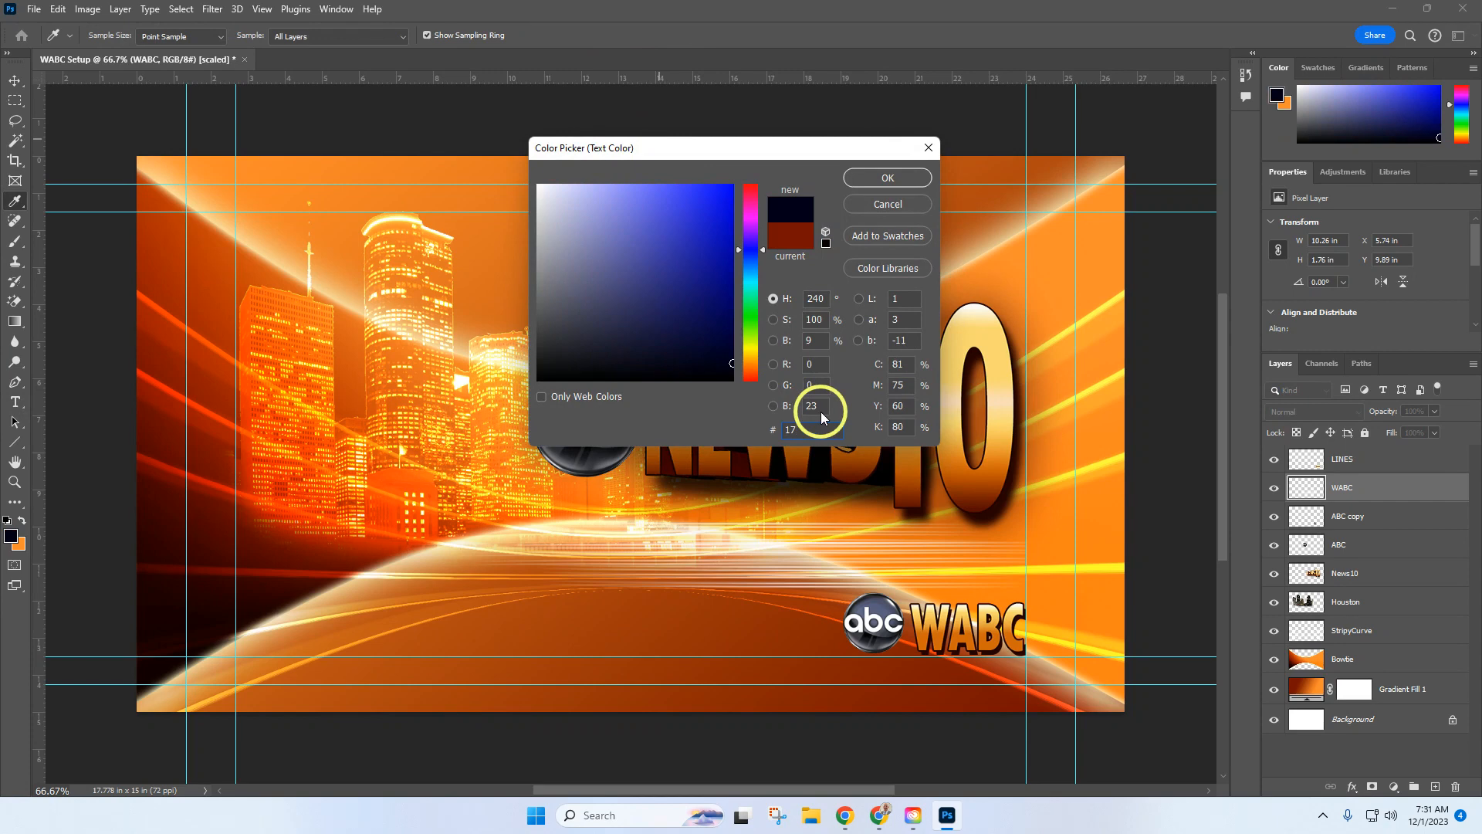
text(0000)
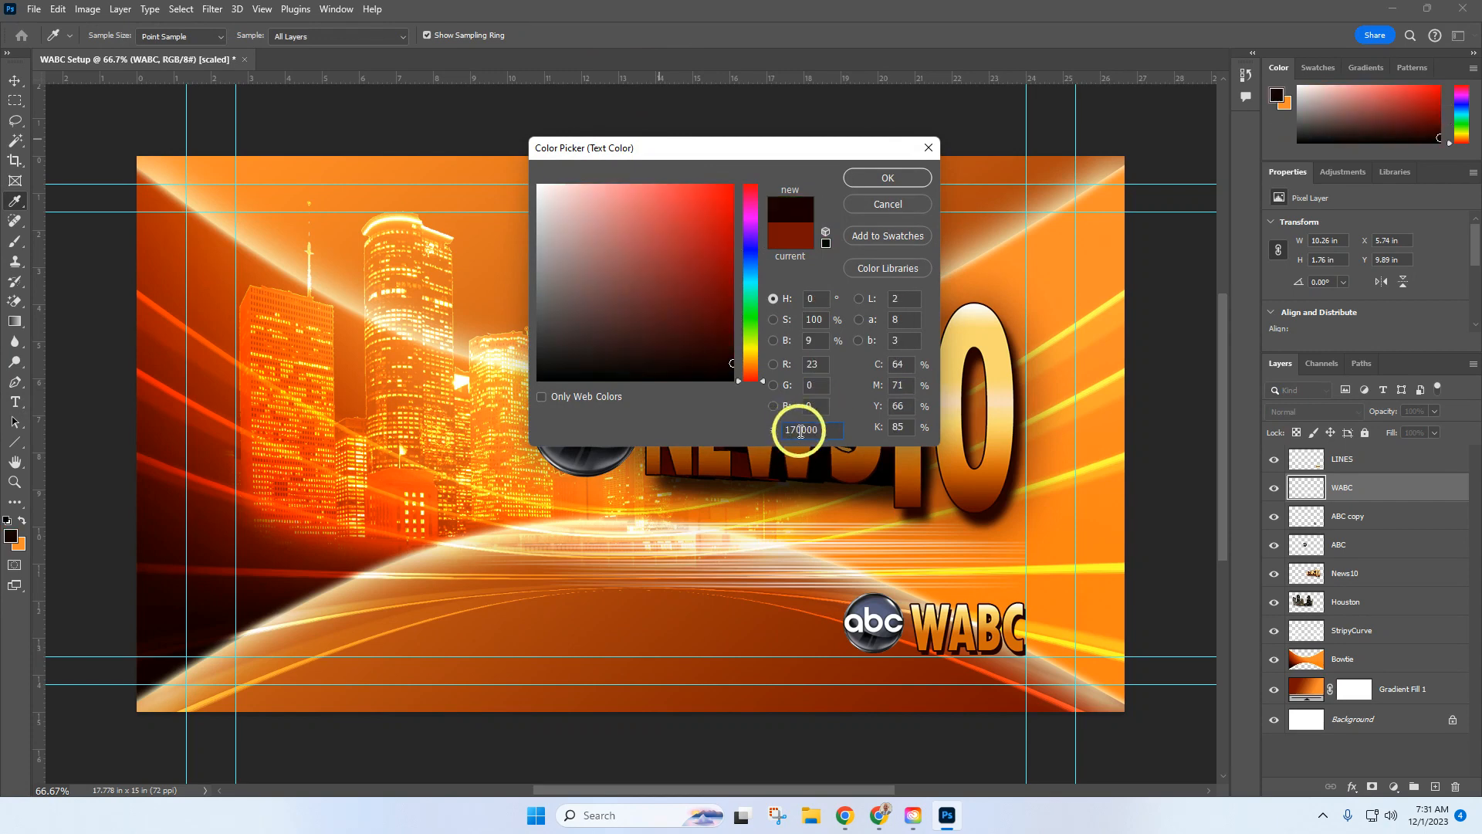
click(880, 179)
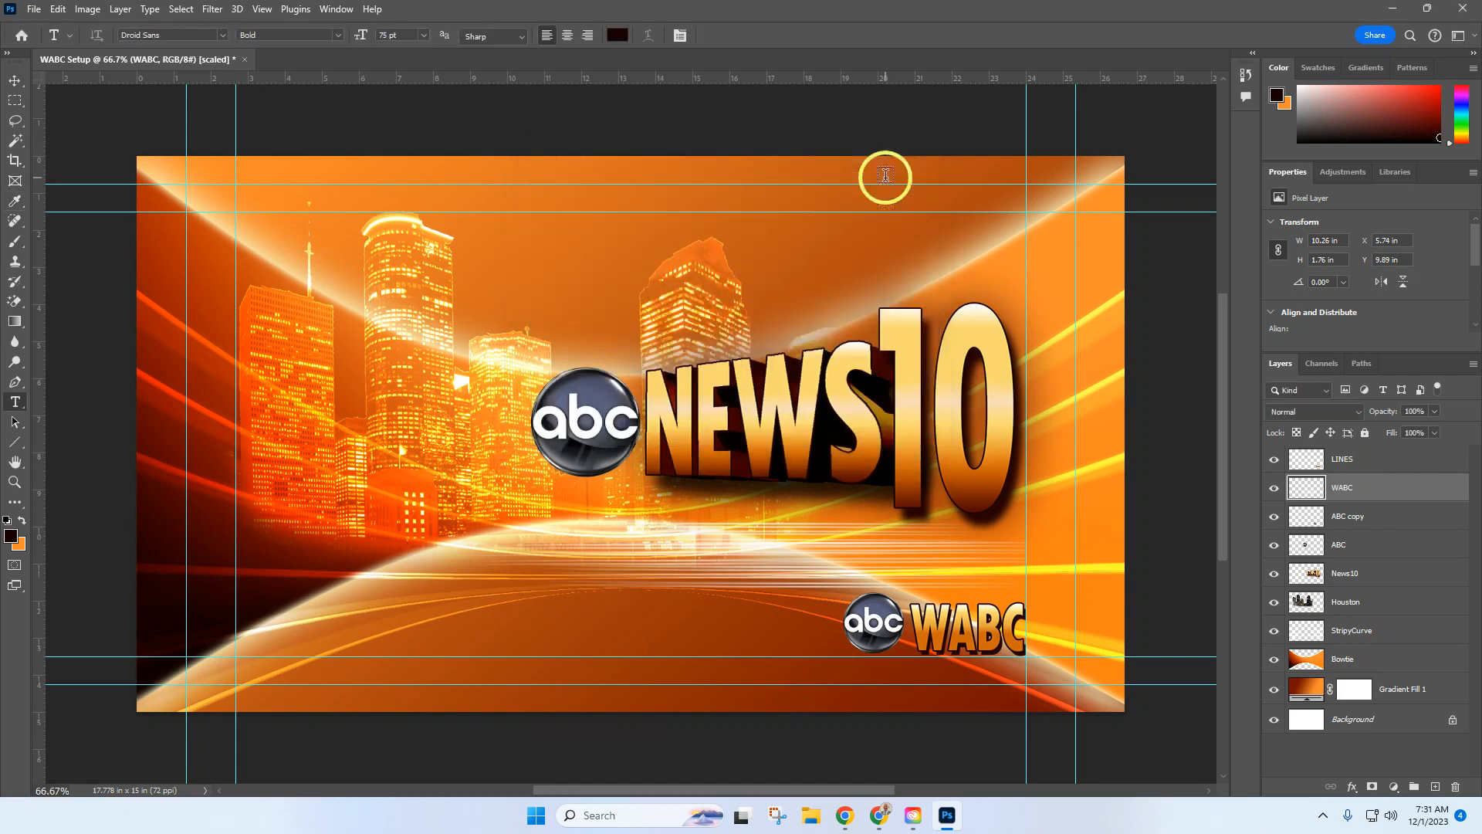
- Add the text "Tonight at 11:00" over the white lines and position it below the NEWS10 logo
click(601, 558)
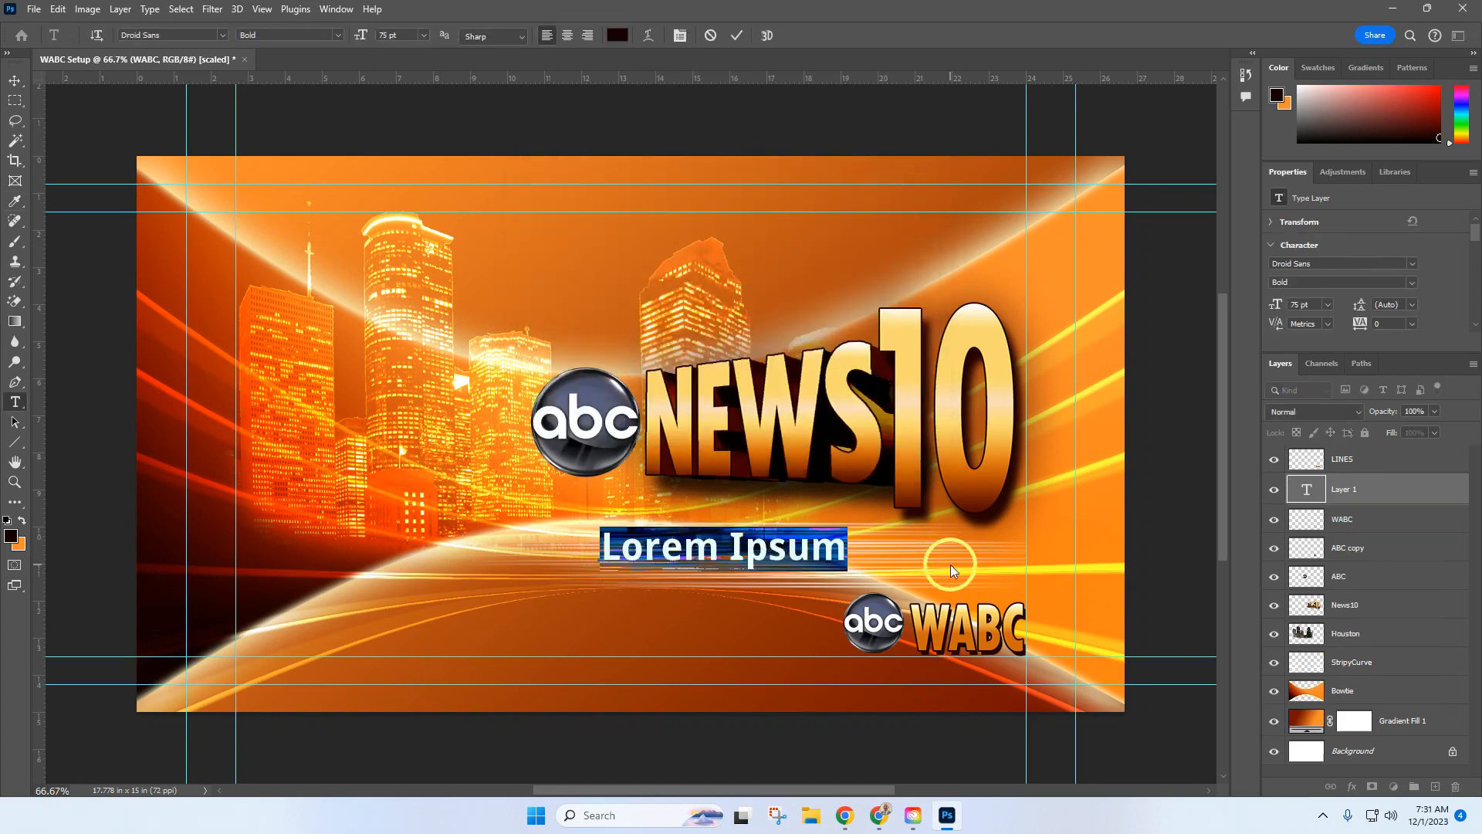
text(T)
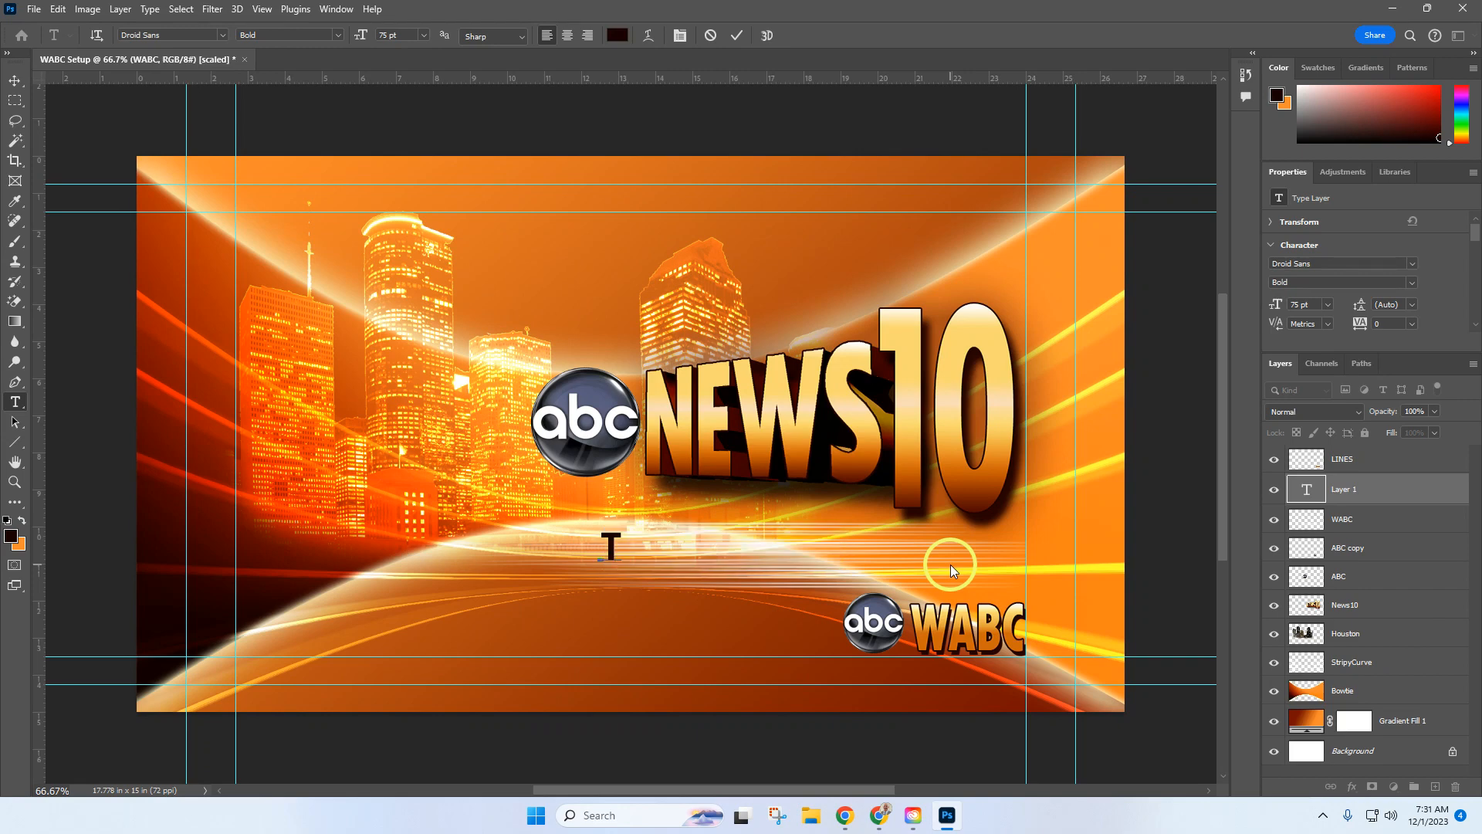
text(onigha)
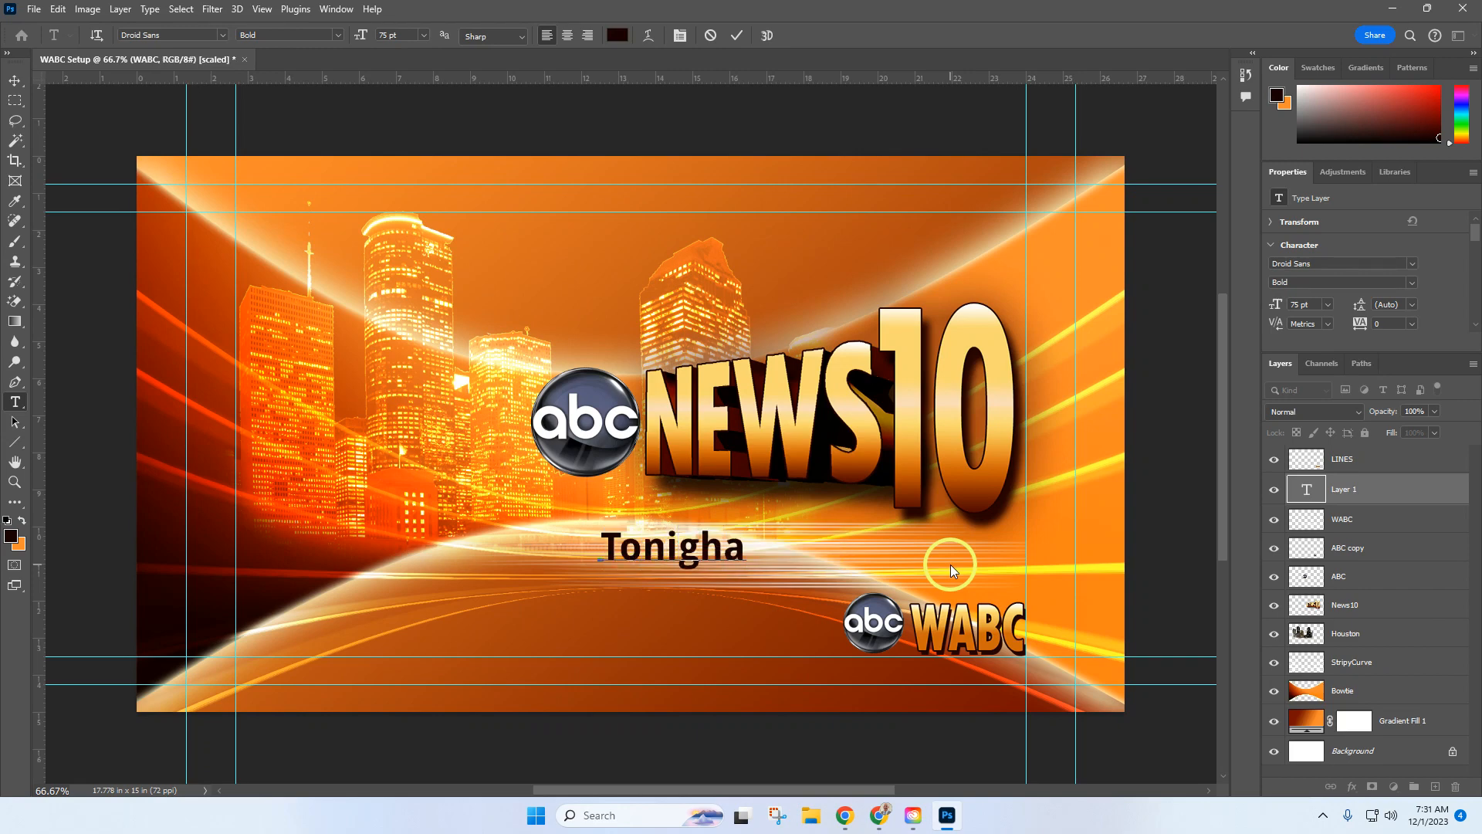
key(BackSpace)
text(t at 11)
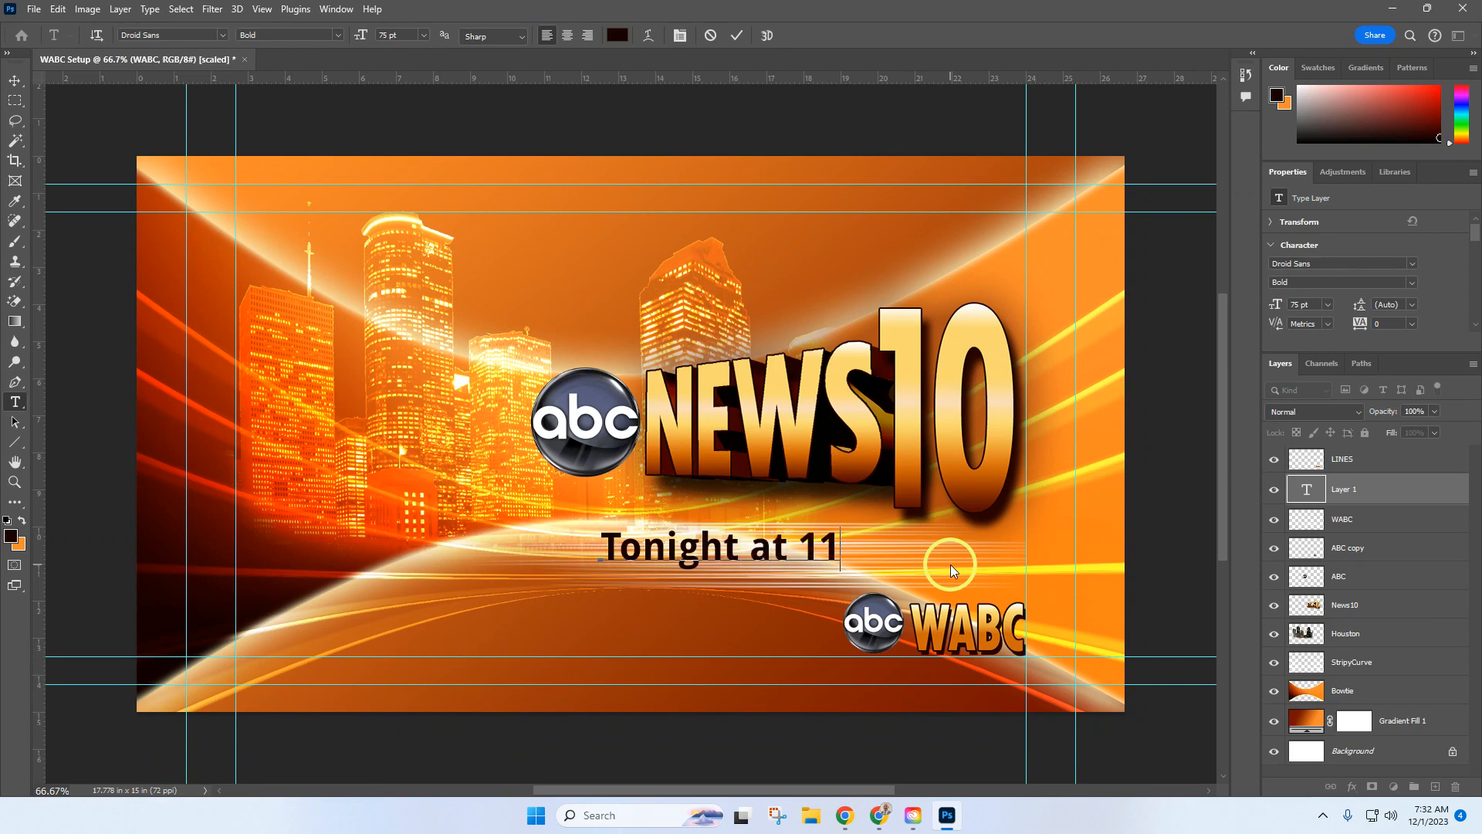
text(:00)
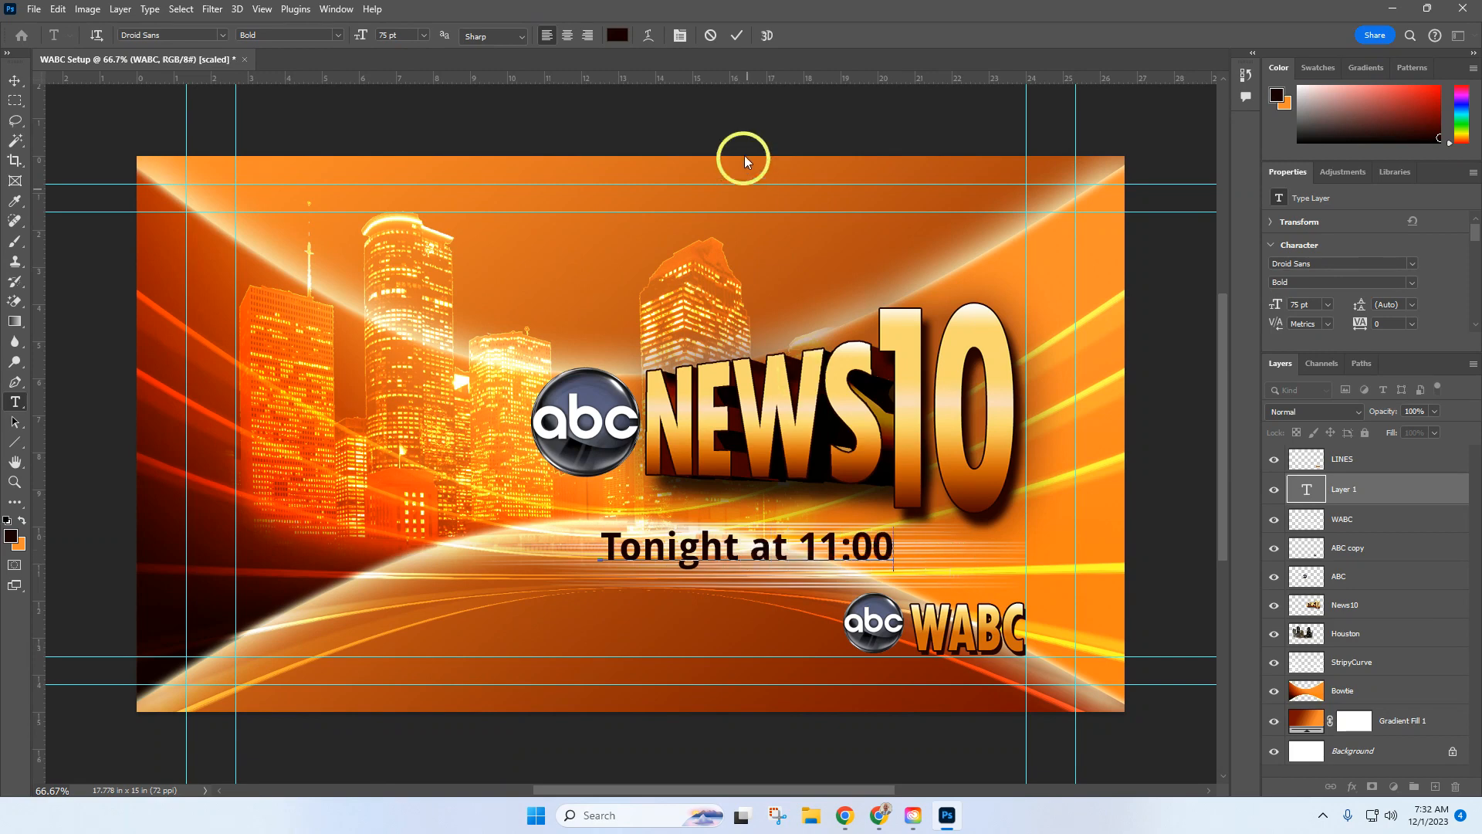
click(738, 37)
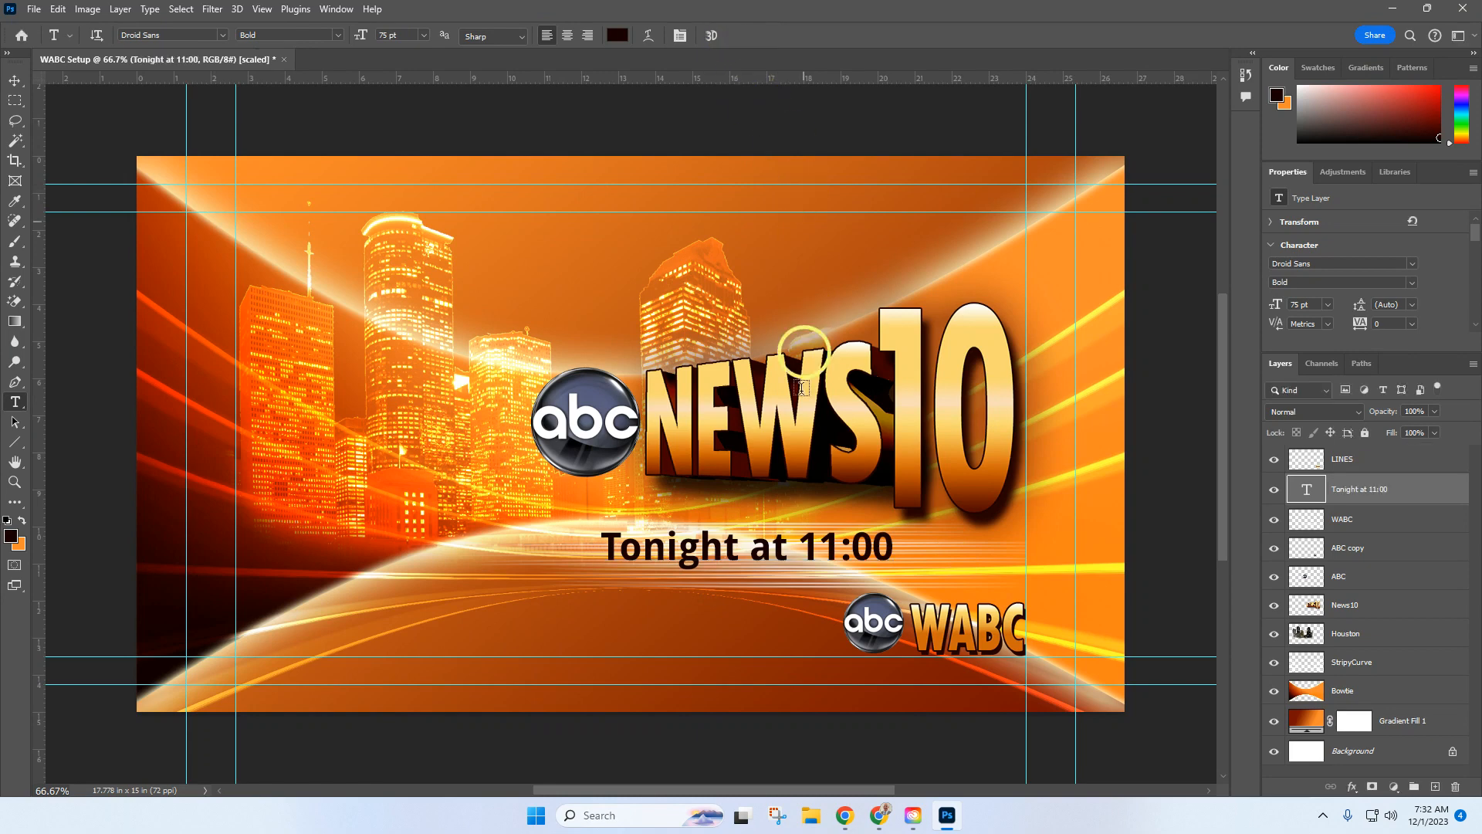
click(14, 80)
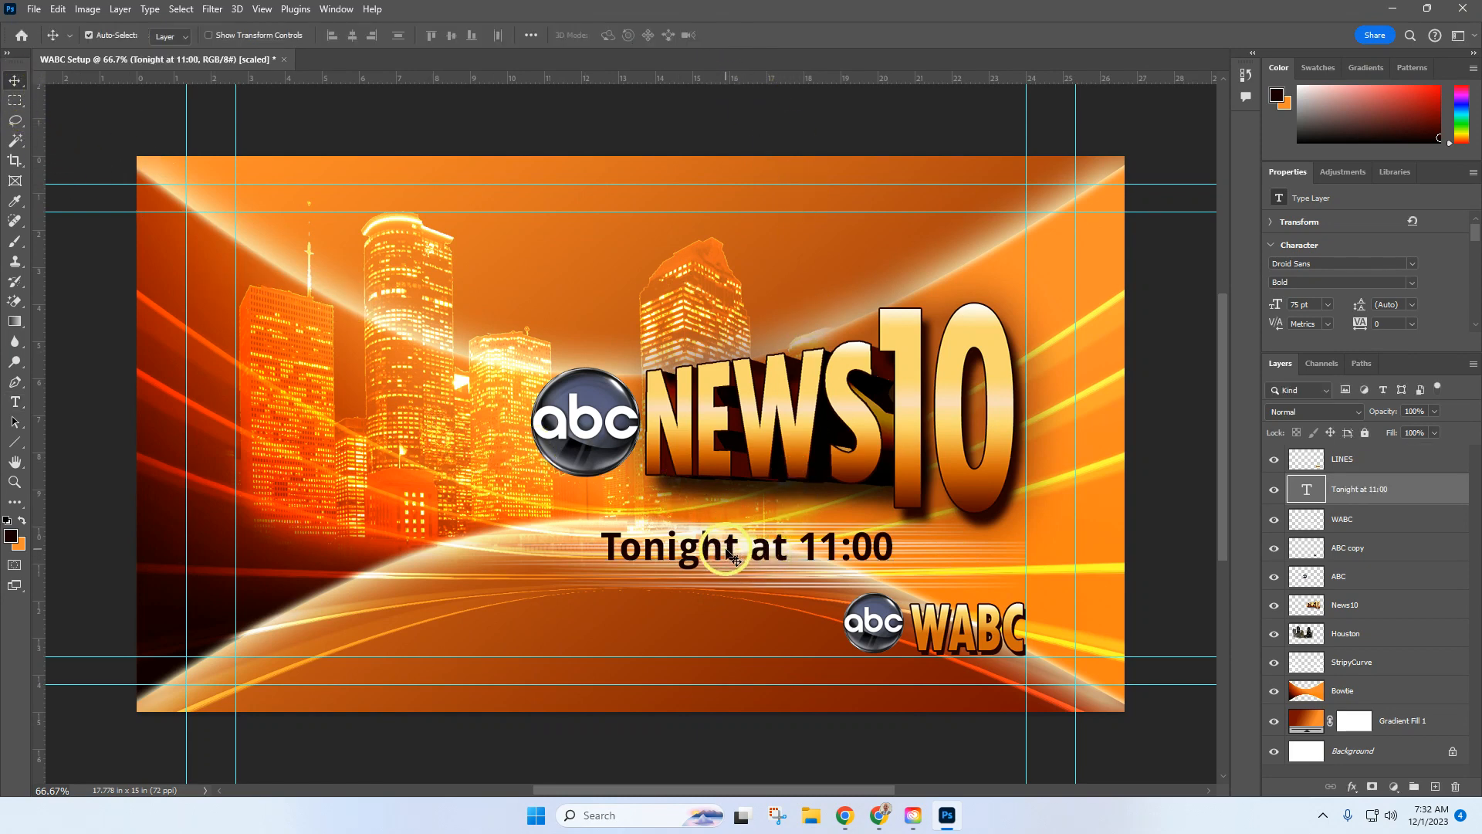
drag(733, 549, 749, 557)
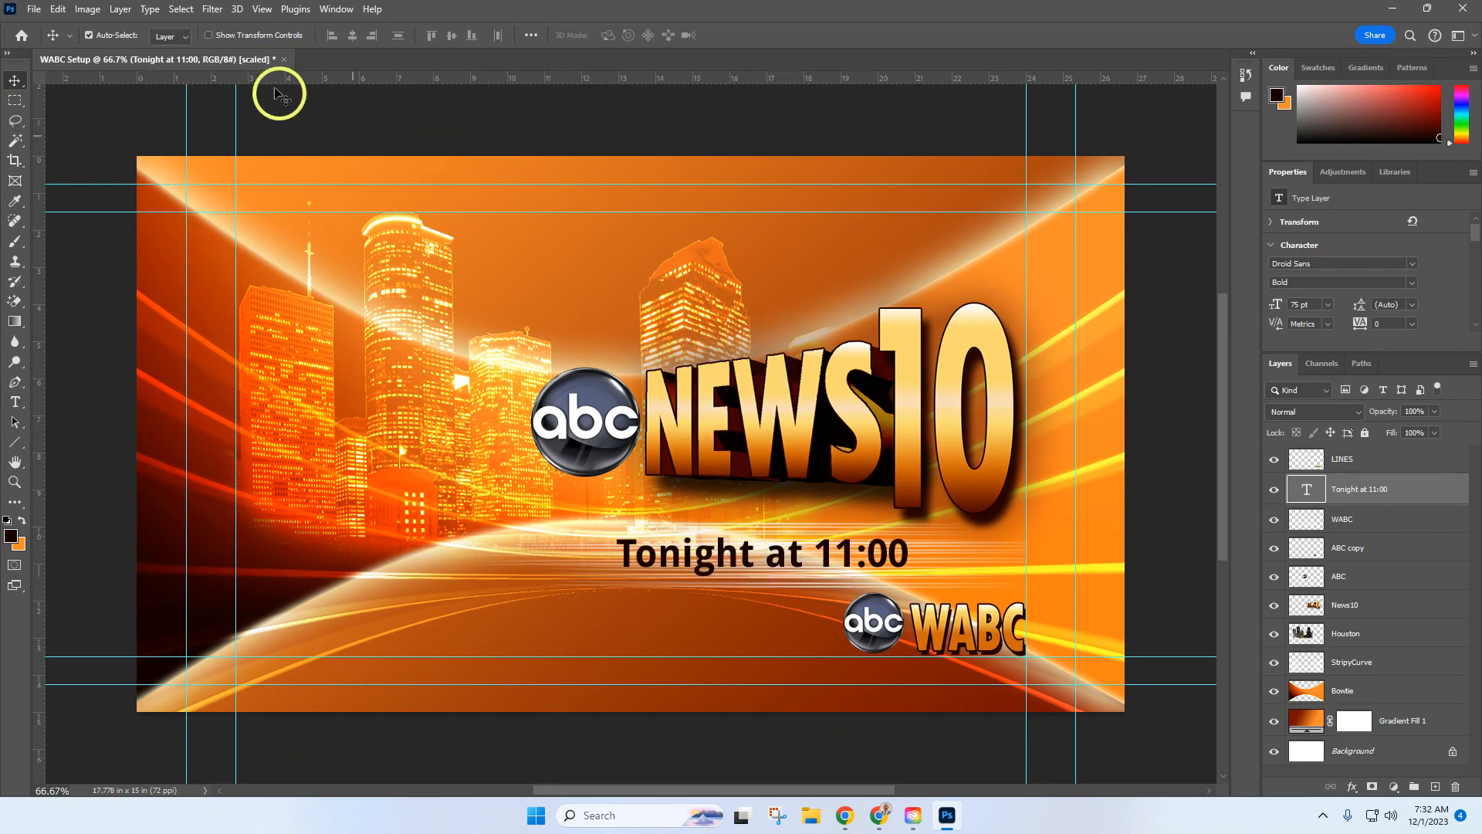
- Open NewsCaster (1).png from the Downloads folder and detach it into a floating window
click(41, 15)
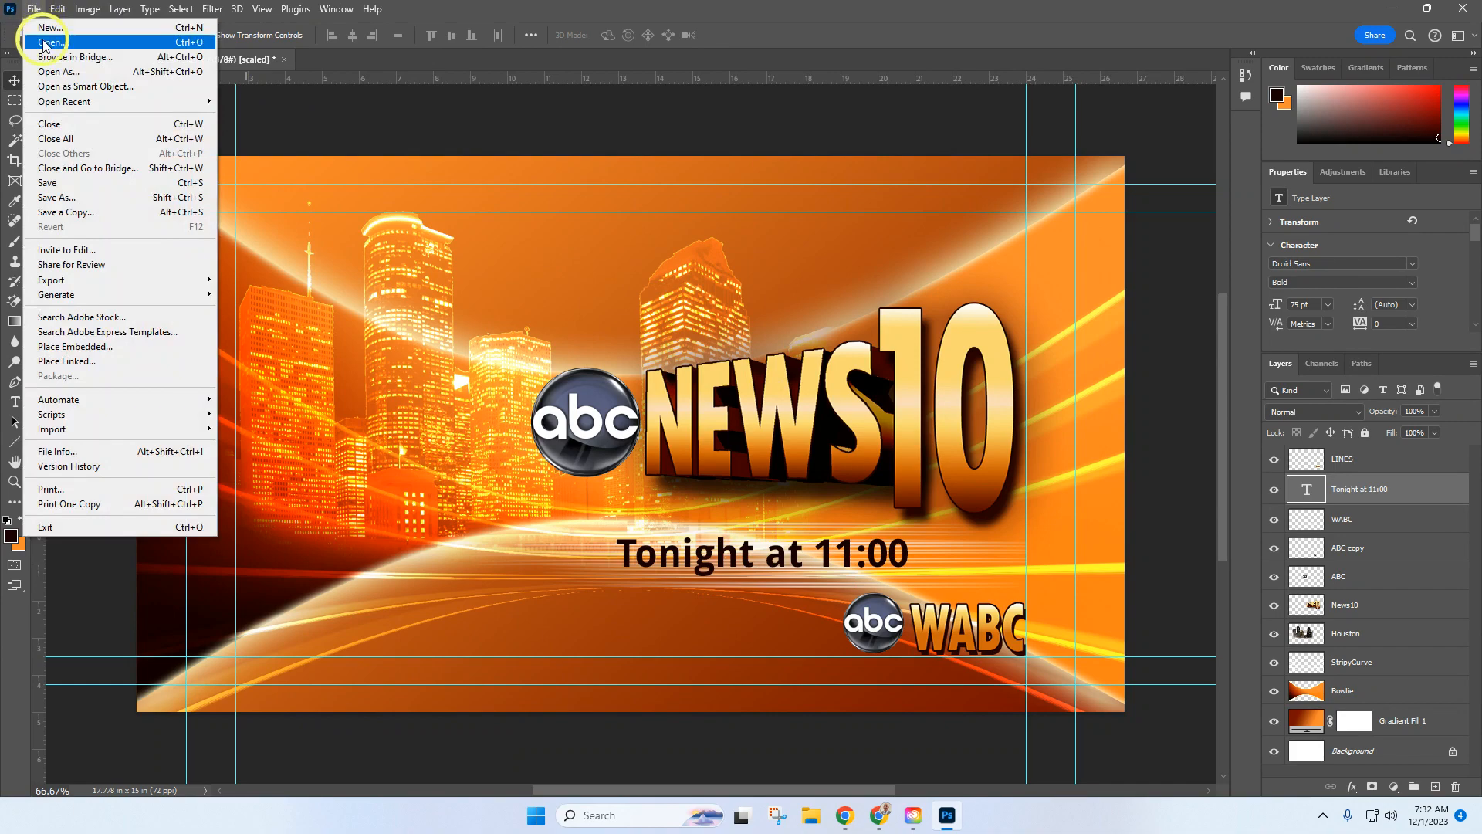
click(43, 38)
click(435, 166)
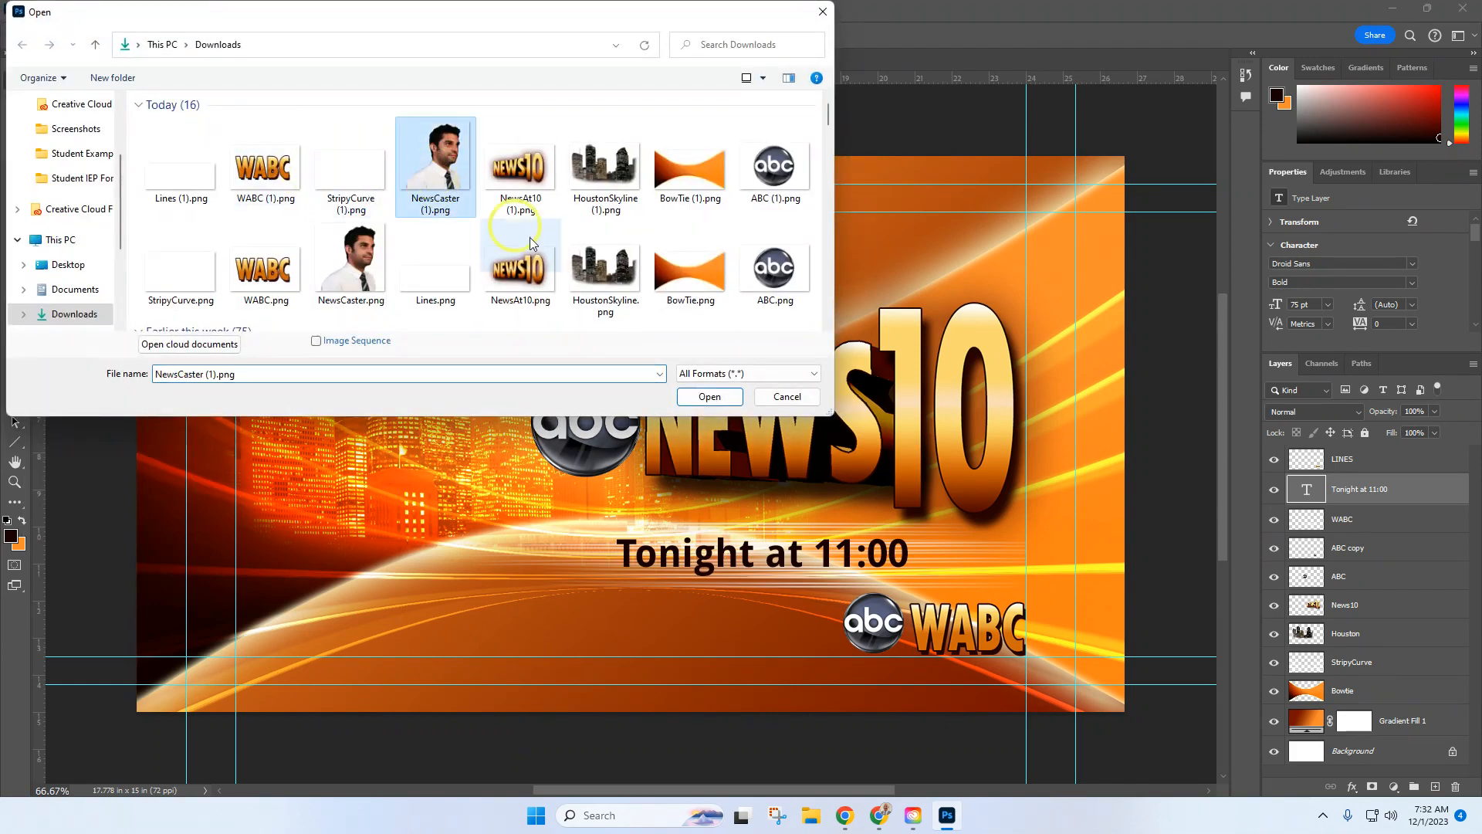
click(718, 405)
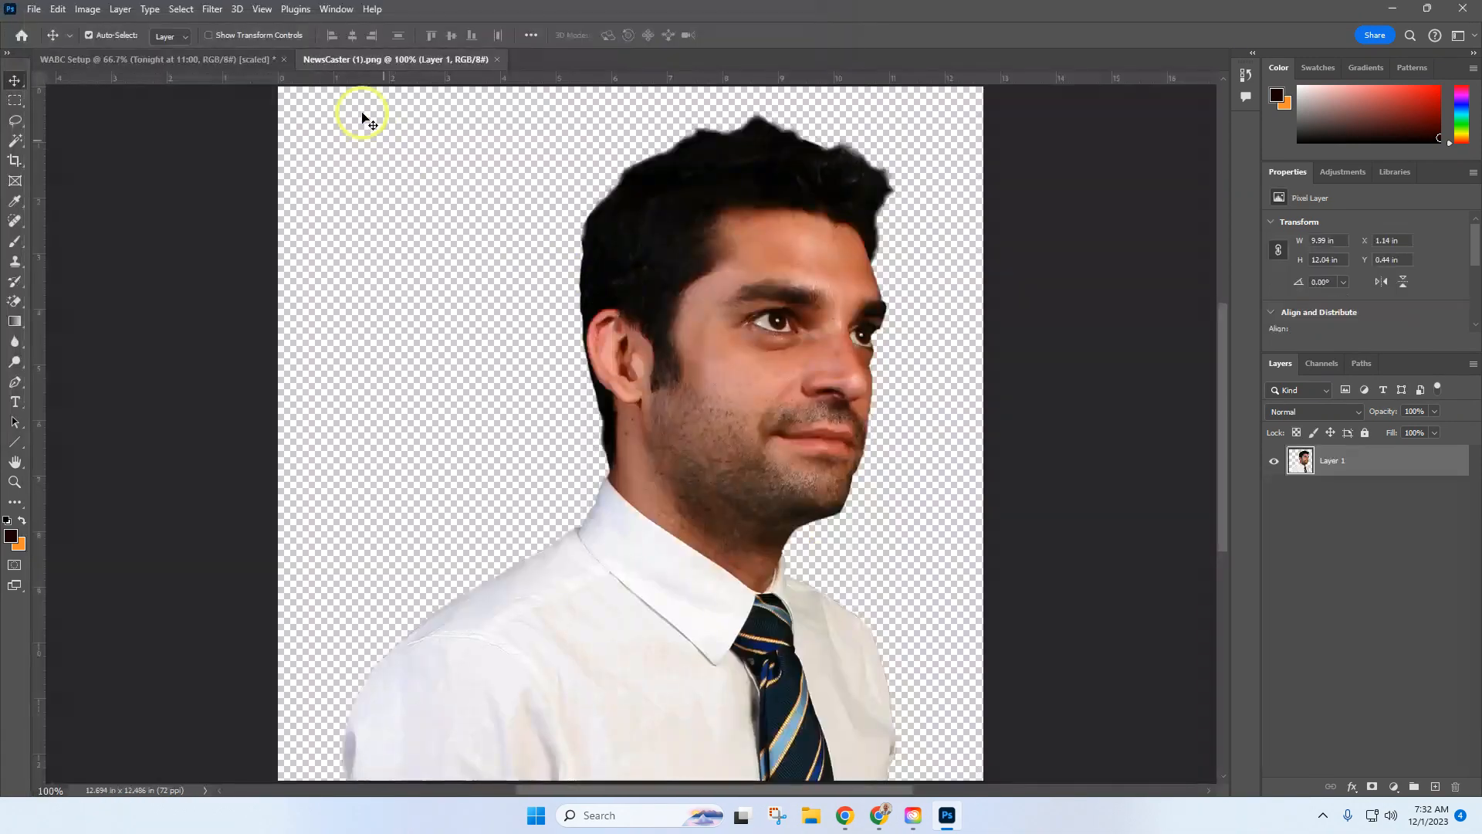
drag(363, 67, 381, 126)
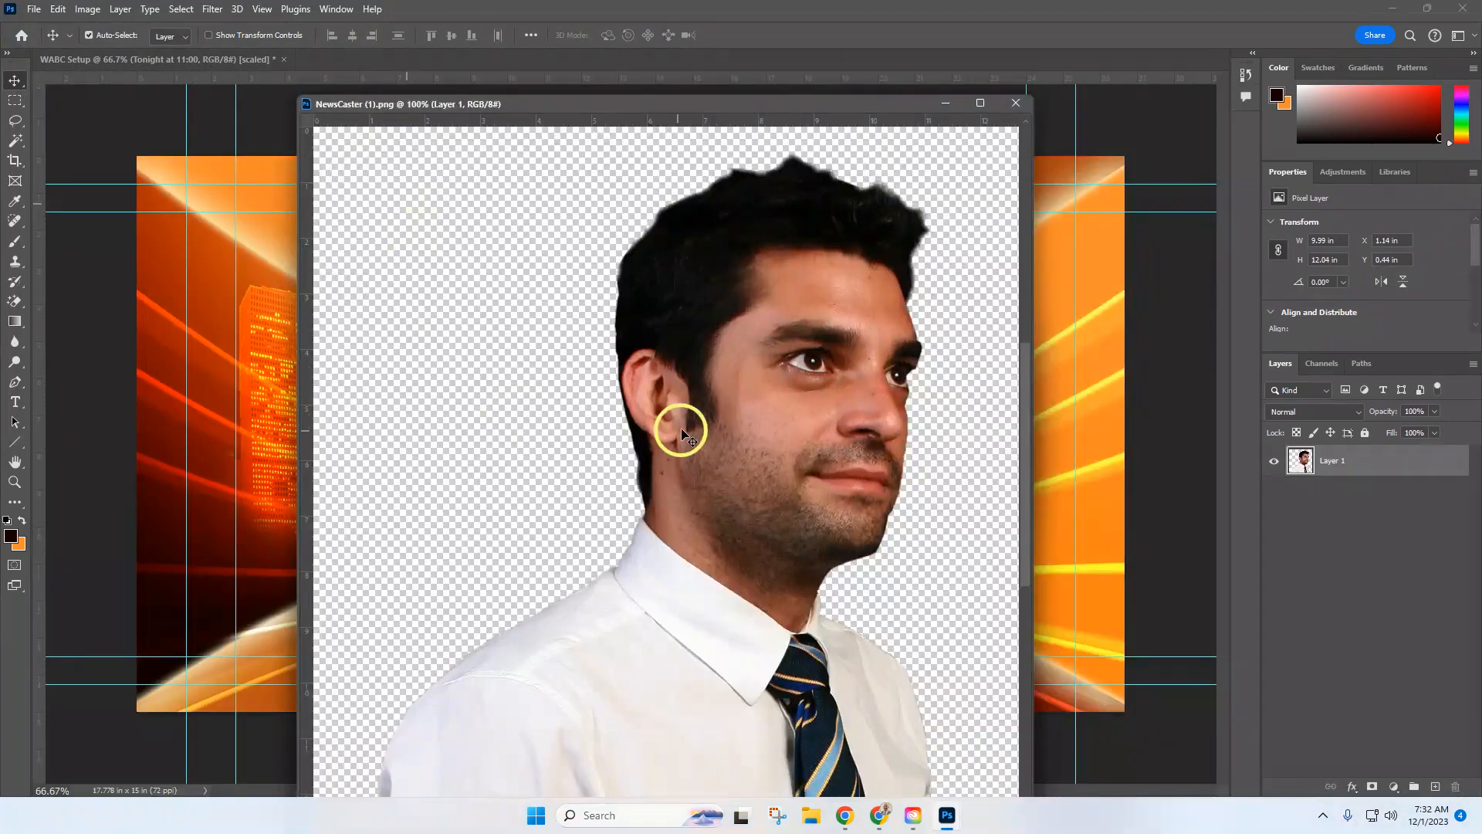
- Copy the newscaster into the lower left of WABC Setup, closing the source image, and name the new layer Newscasster
drag(717, 409, 434, 480)
click(1016, 103)
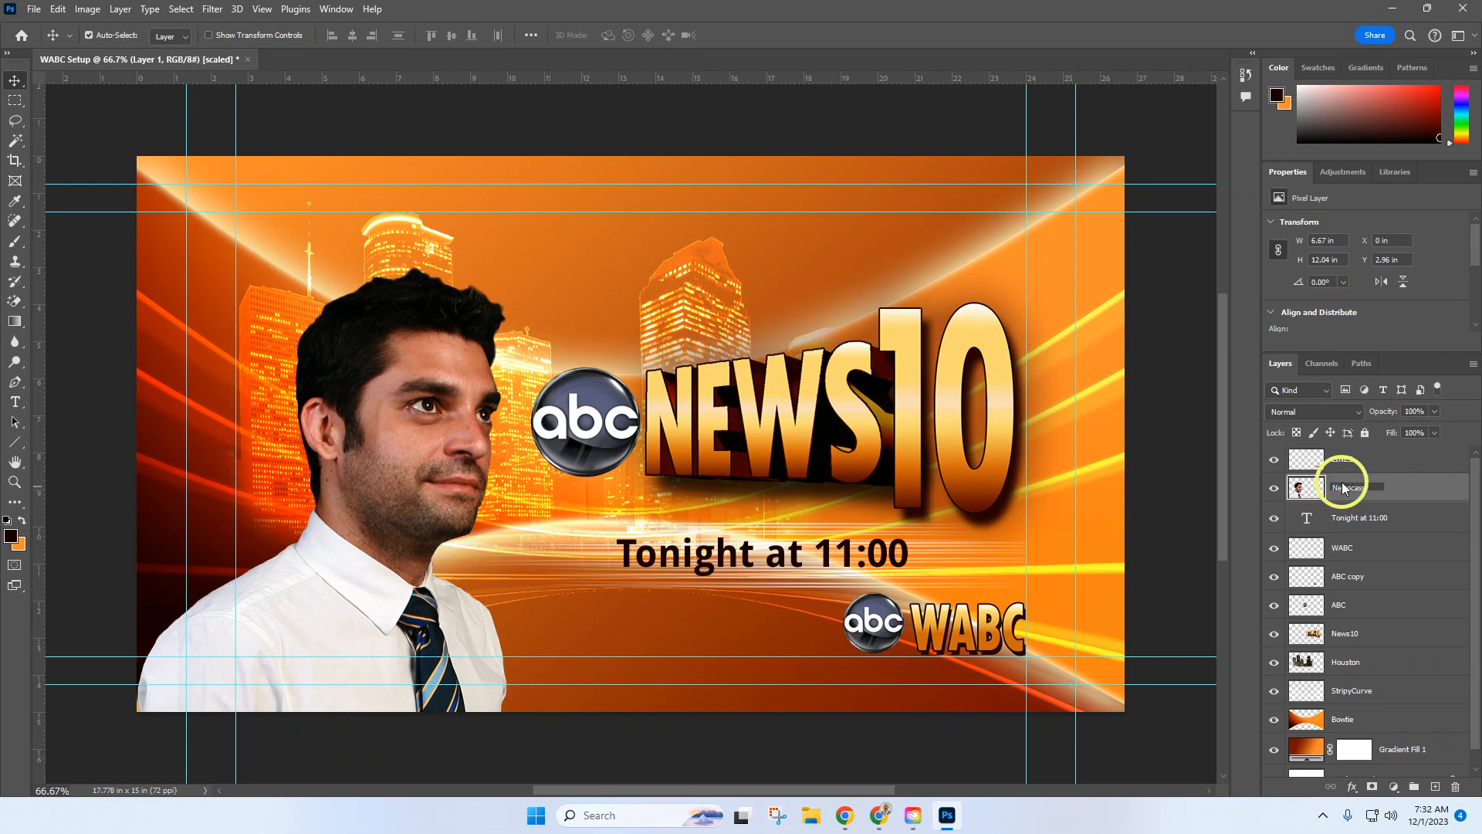
key(Return)
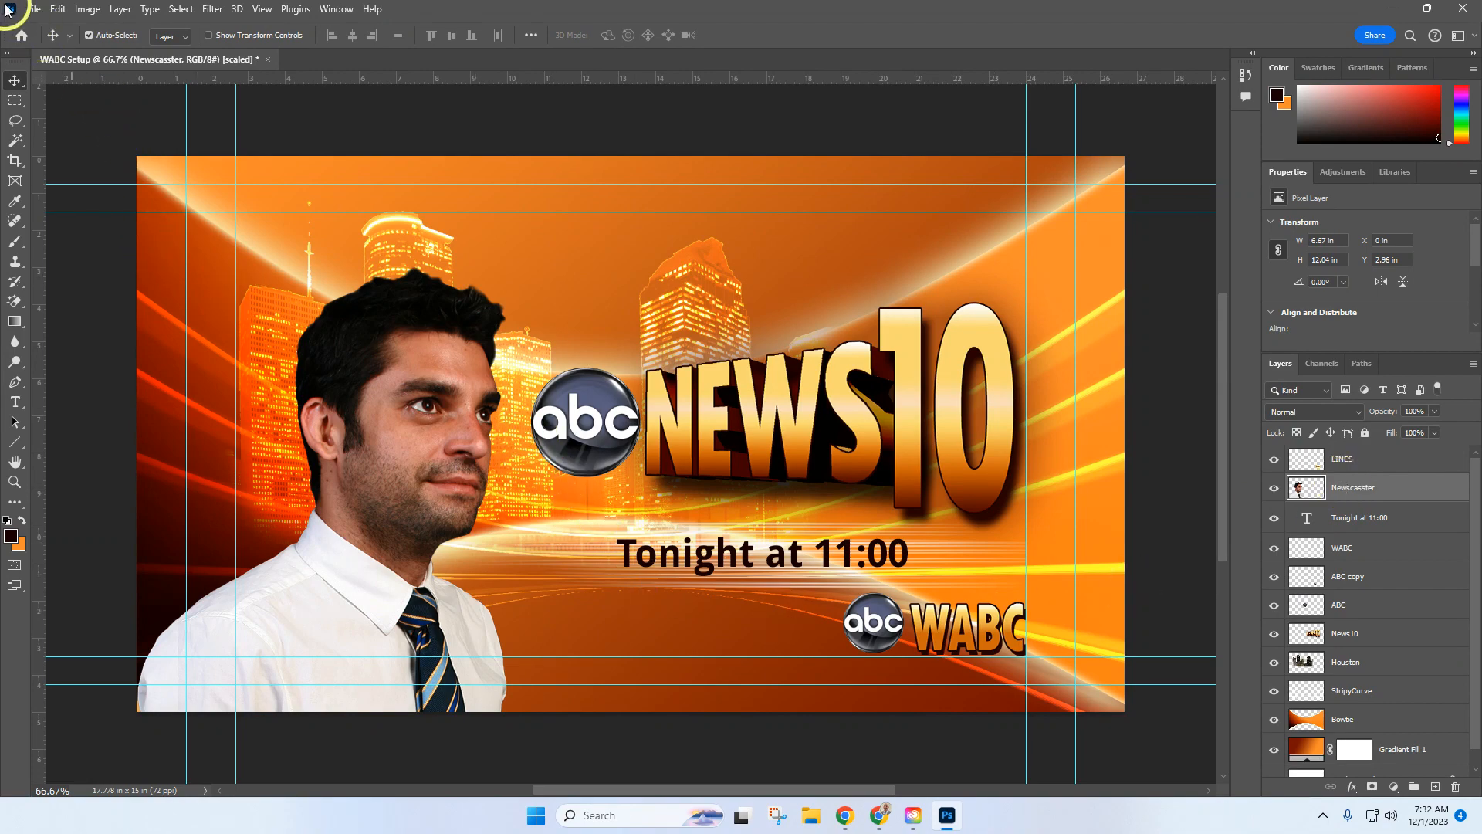
- Save the document as WABC Setup.psd in Photoshop format in the Downloads folder
click(32, 9)
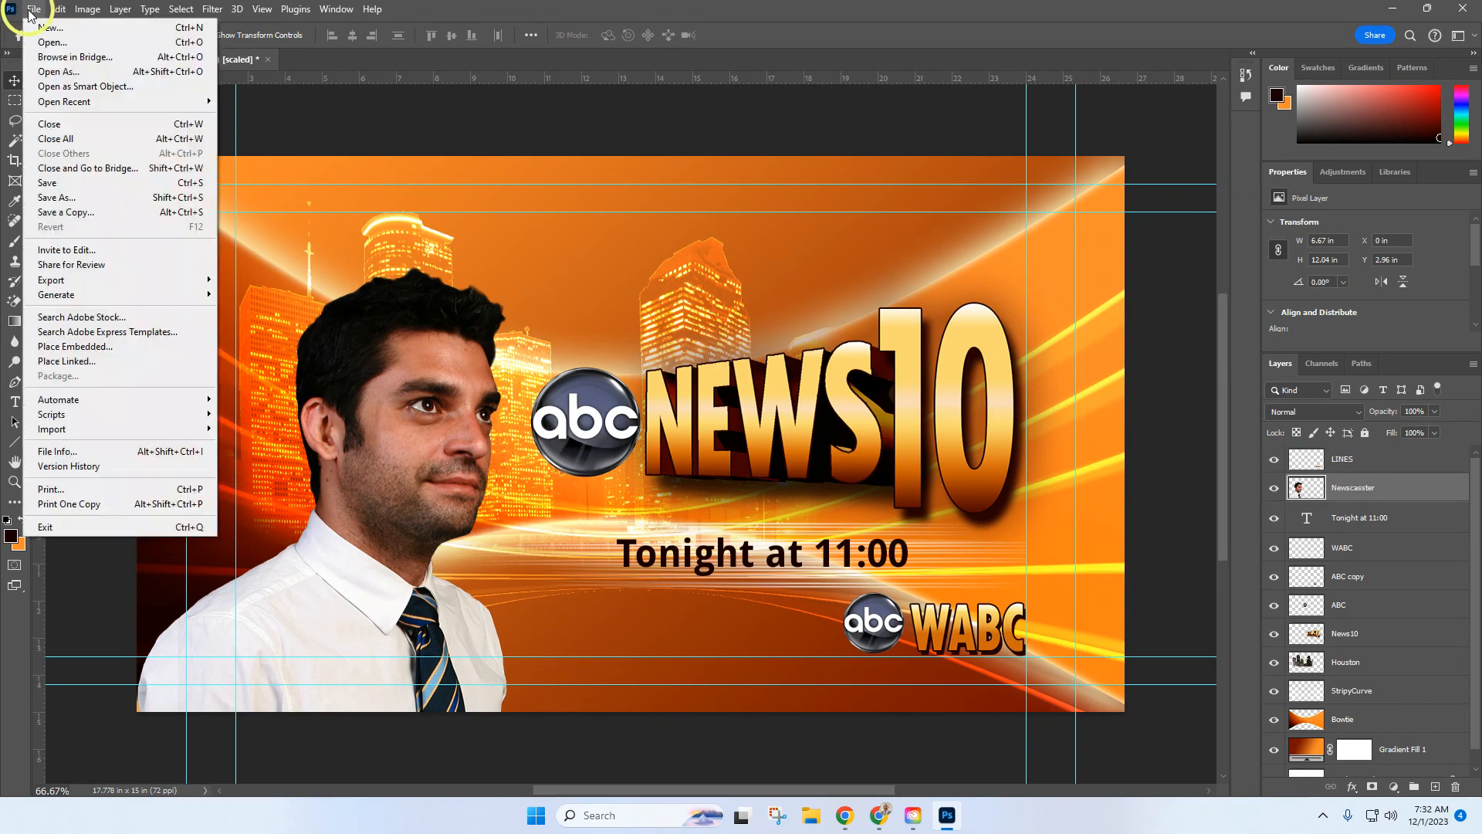
click(63, 188)
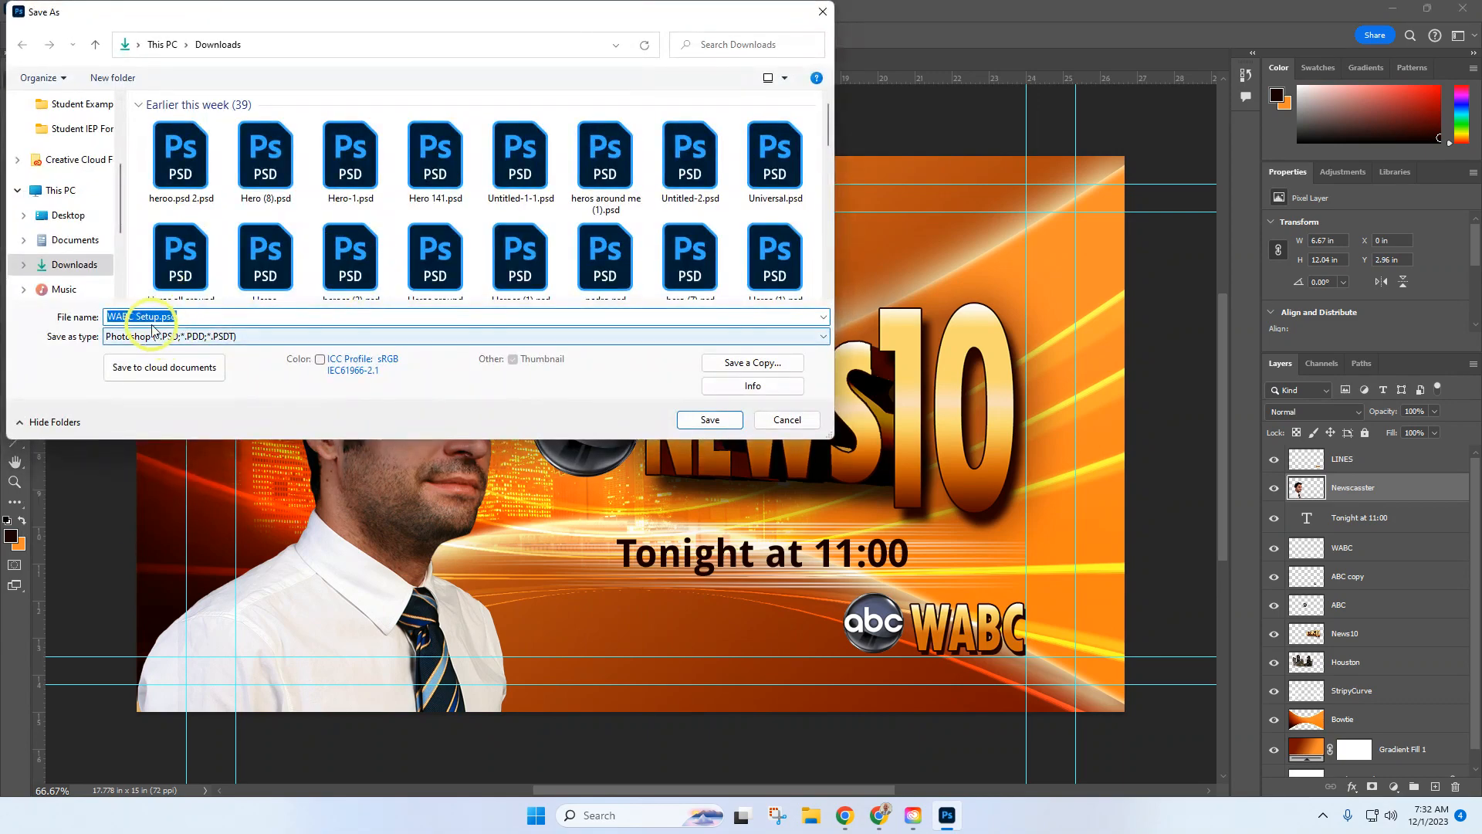
click(709, 424)
click(859, 341)
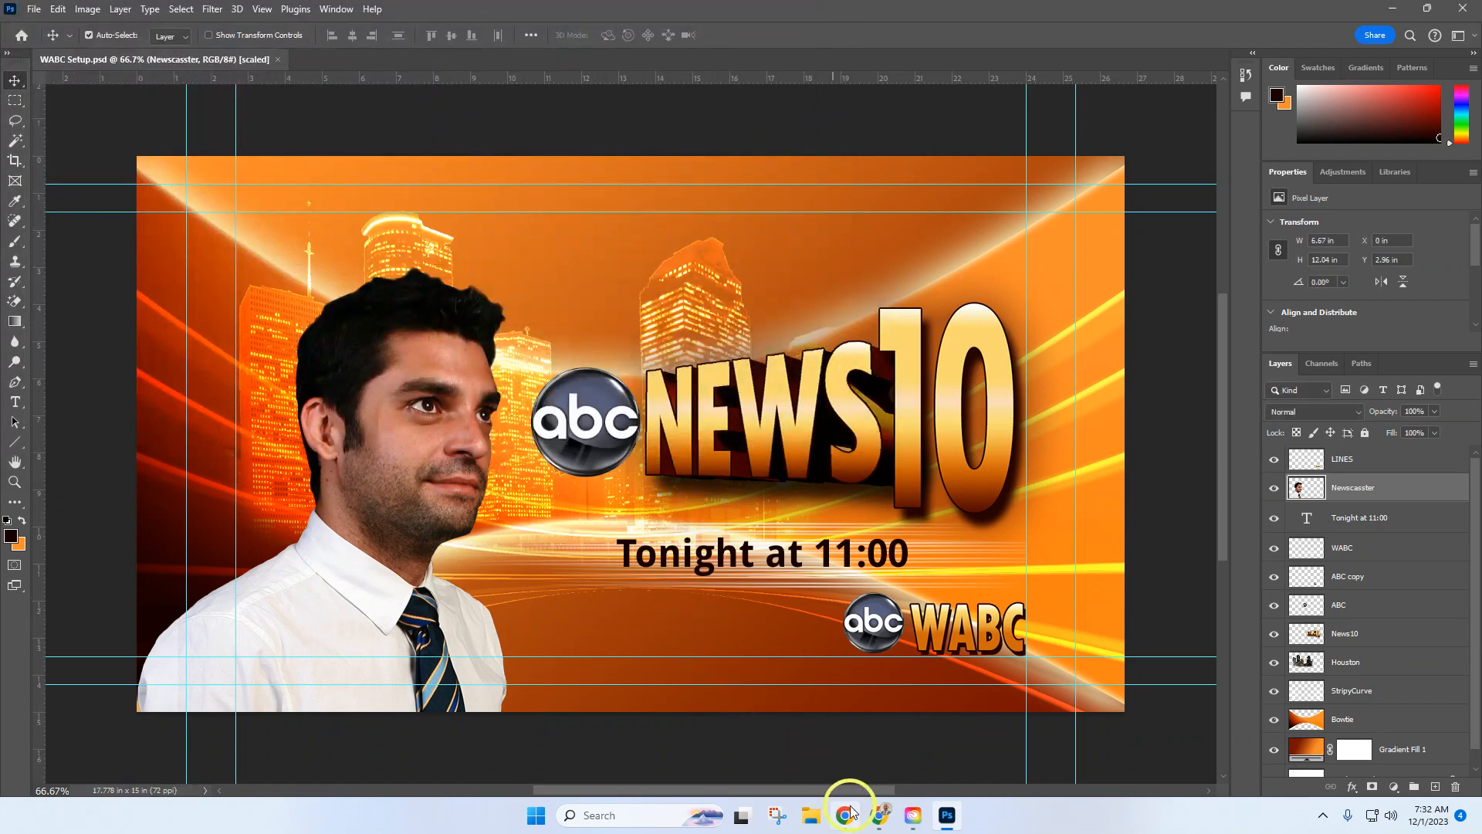
- Switch to the BroadCast Media - Tutorial assignment page in Chrome
click(879, 815)
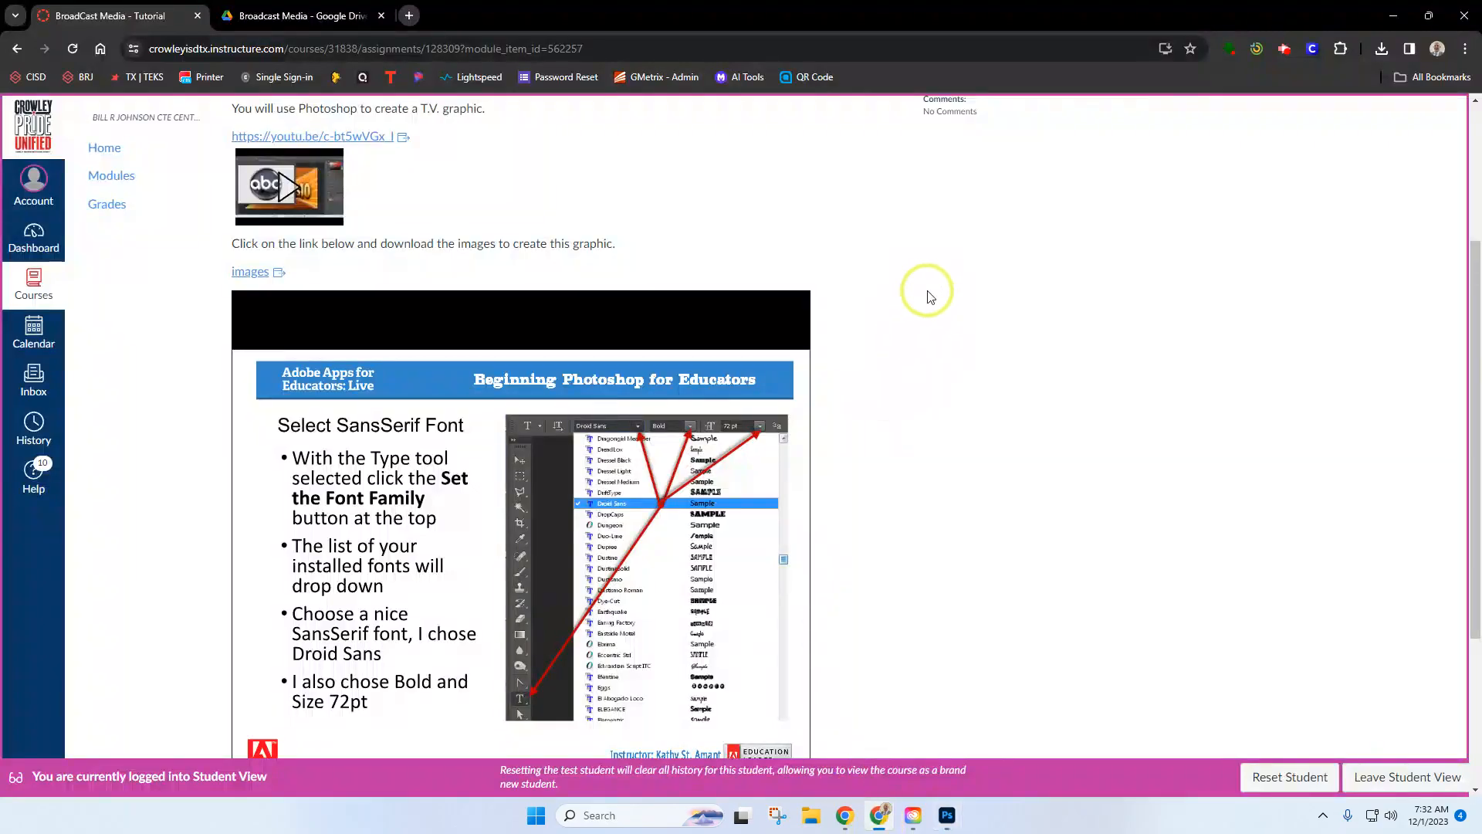